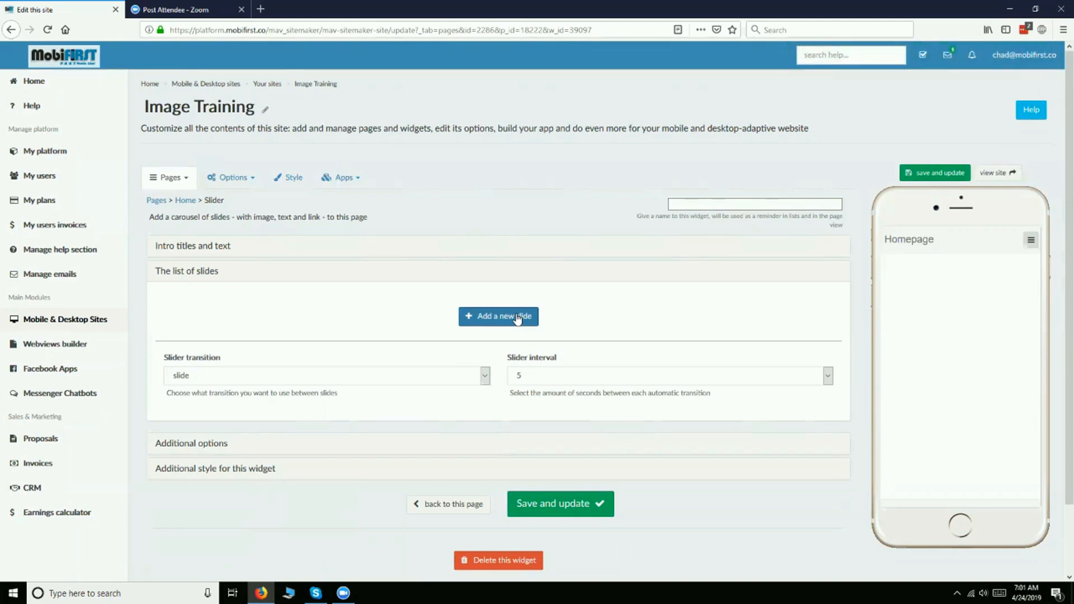
- Add a new slide to the slider and upload the cake picture 5872a65b5a803medialibrary_cake_bake1003685640.jpg from the Pictures folder
{"action": "left_click", "coordinate": [518, 316]}
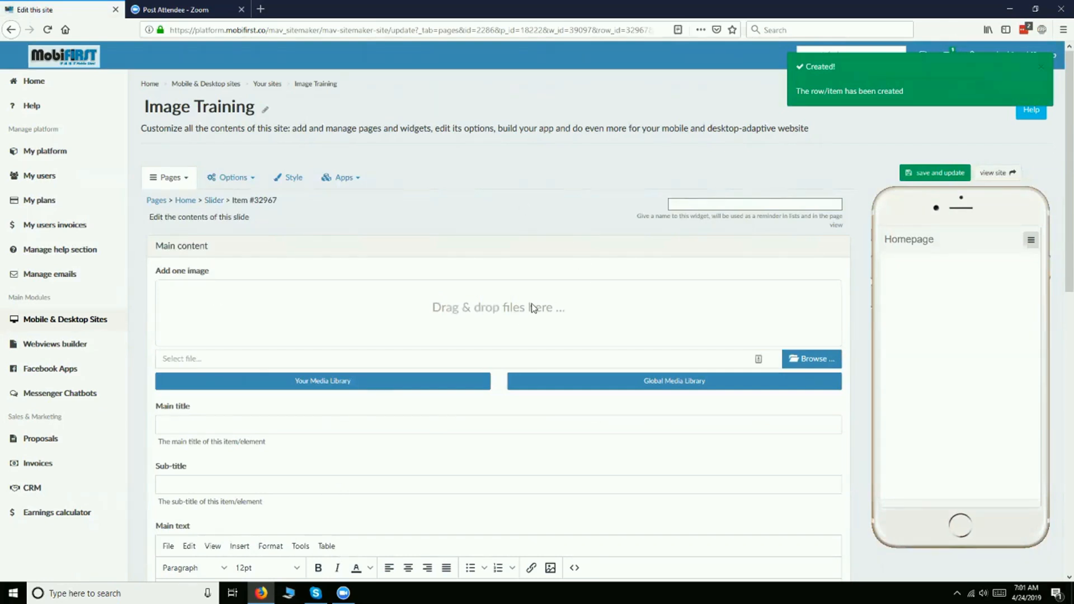
{"action": "left_click", "coordinate": [819, 357]}
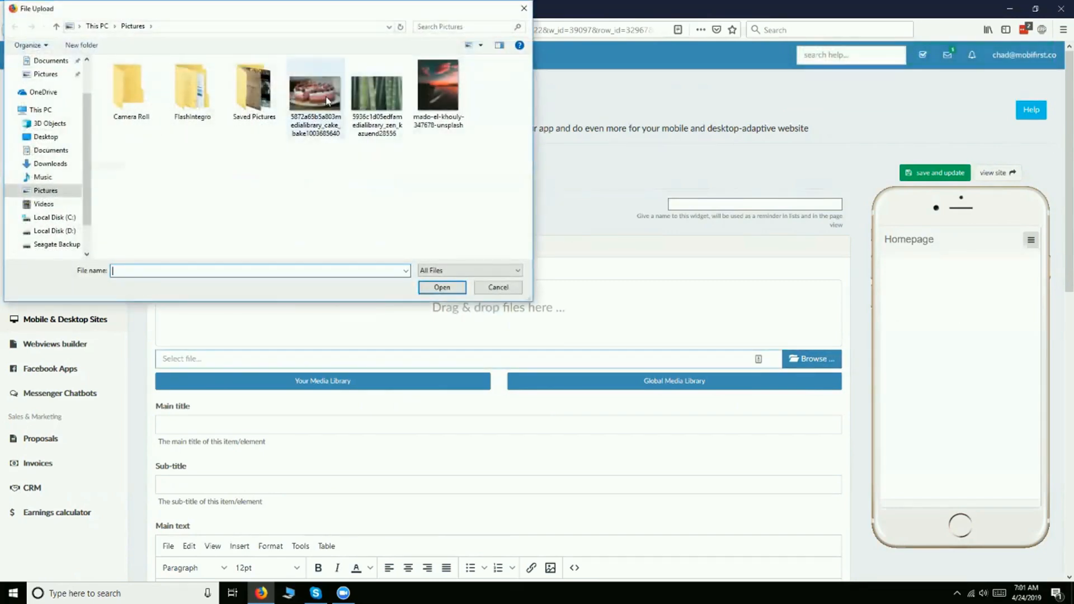
{"action": "left_click", "coordinate": [327, 99]}
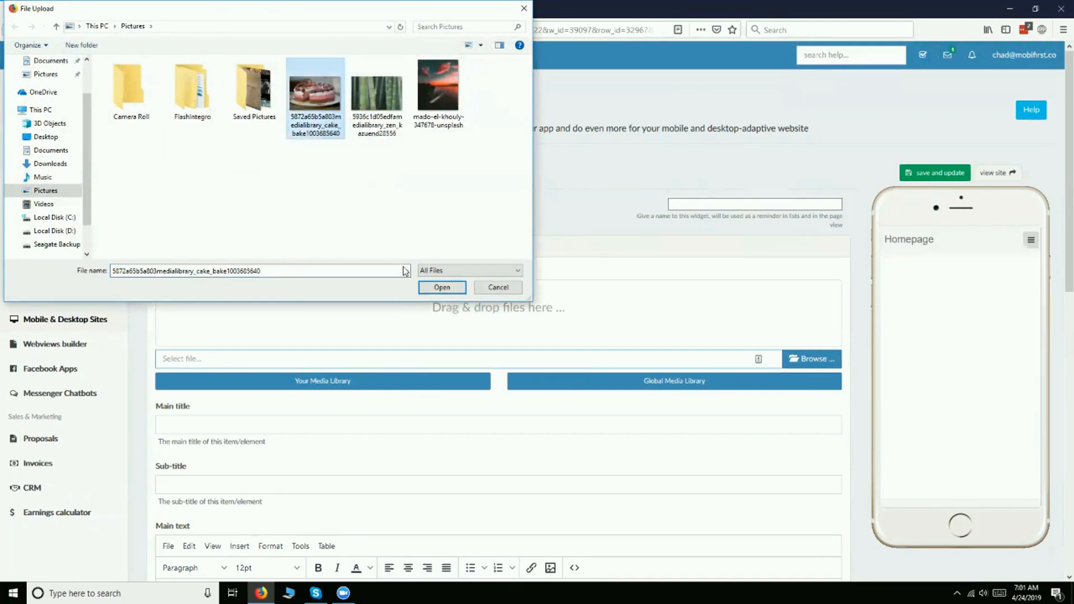
{"action": "left_click", "coordinate": [441, 289]}
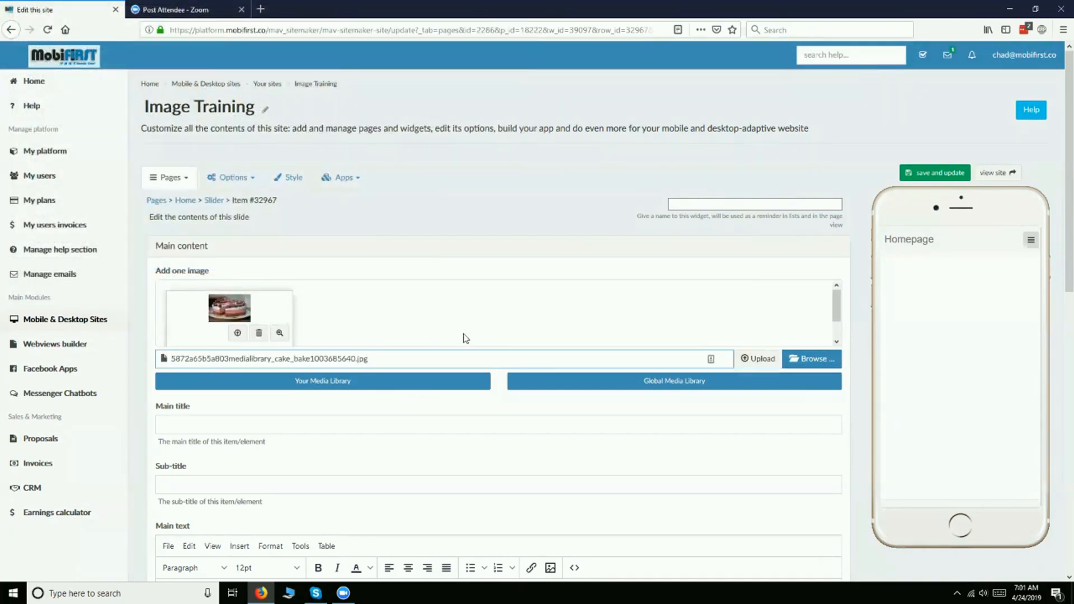
{"action": "left_click", "coordinate": [756, 360]}
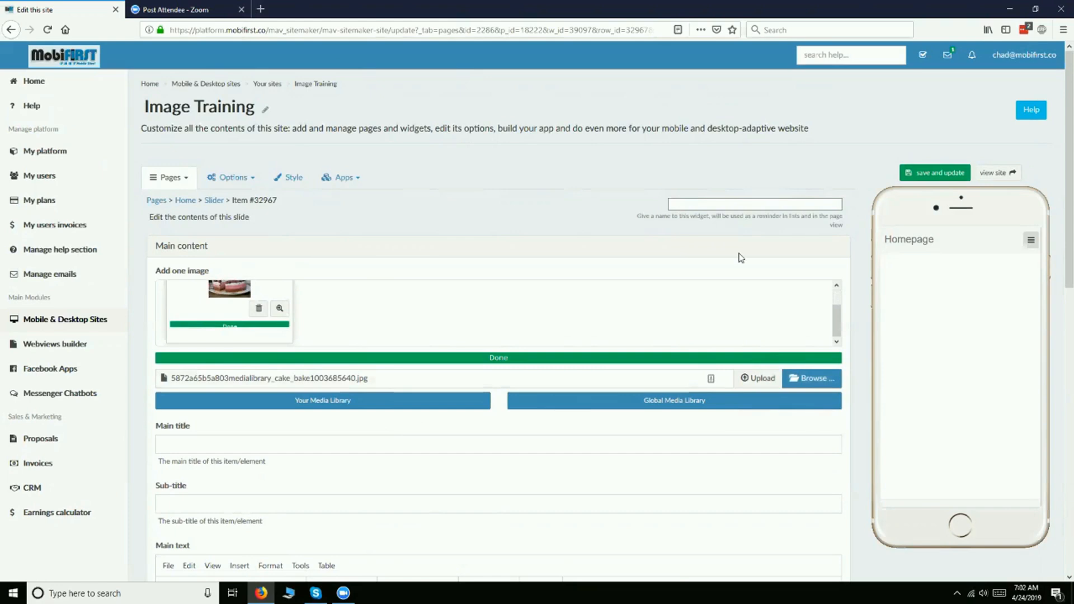
- Enter "Title" as the slide's main title and "Text" as its main text, and save the slide
{"action": "scroll", "coordinate": [439, 482], "scroll_direction": "down", "scroll_amount": 4}
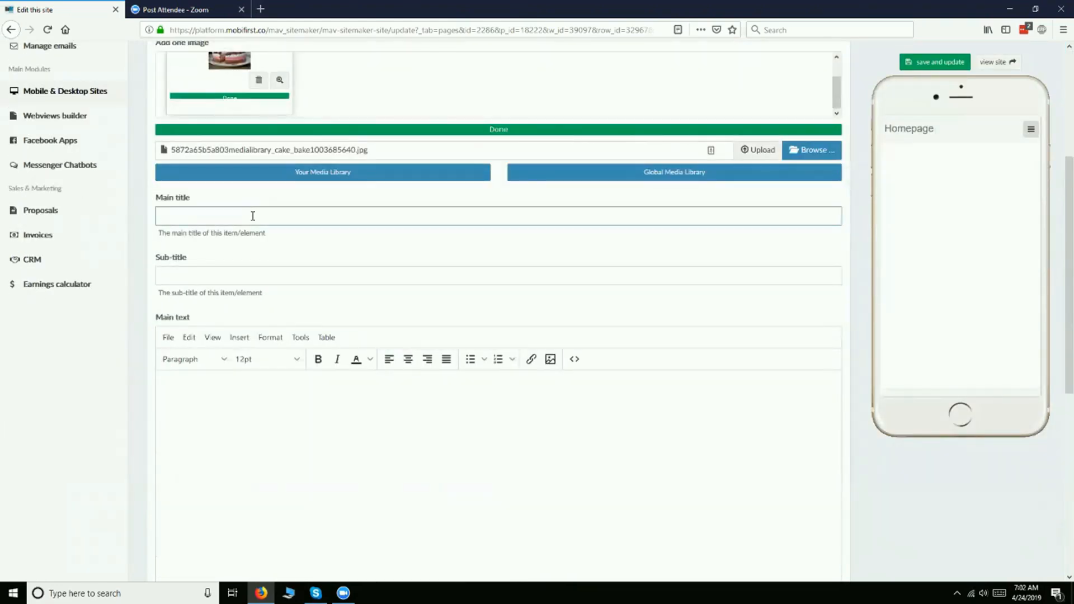
{"action": "left_click", "coordinate": [244, 459]}
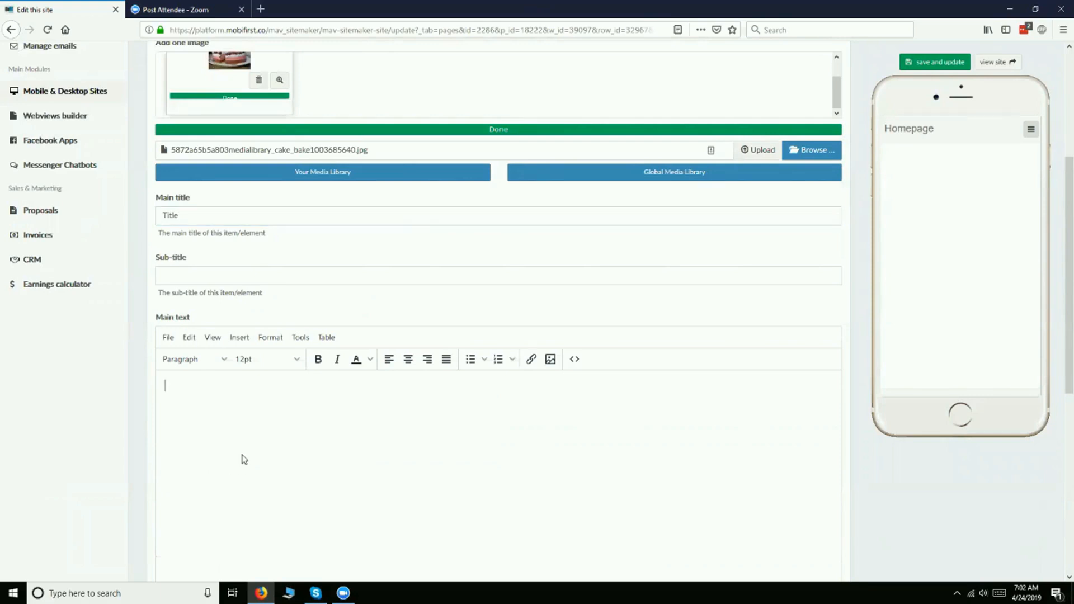
{"action": "type", "text": "Text"}
{"action": "scroll", "coordinate": [270, 402], "scroll_direction": "down", "scroll_amount": 5}
{"action": "scroll", "coordinate": [271, 402], "scroll_direction": "up", "scroll_amount": 7}
{"action": "left_click", "coordinate": [930, 60]}
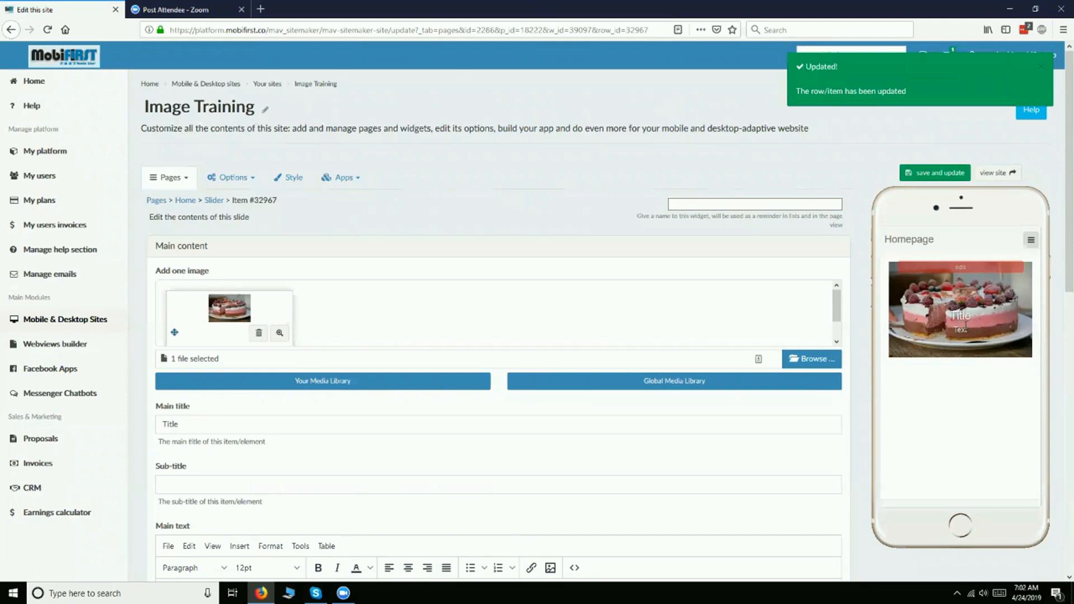
- Review the cake slide's contents, save it again and return to the slider widget page
{"action": "scroll", "coordinate": [323, 471], "scroll_direction": "down", "scroll_amount": 4}
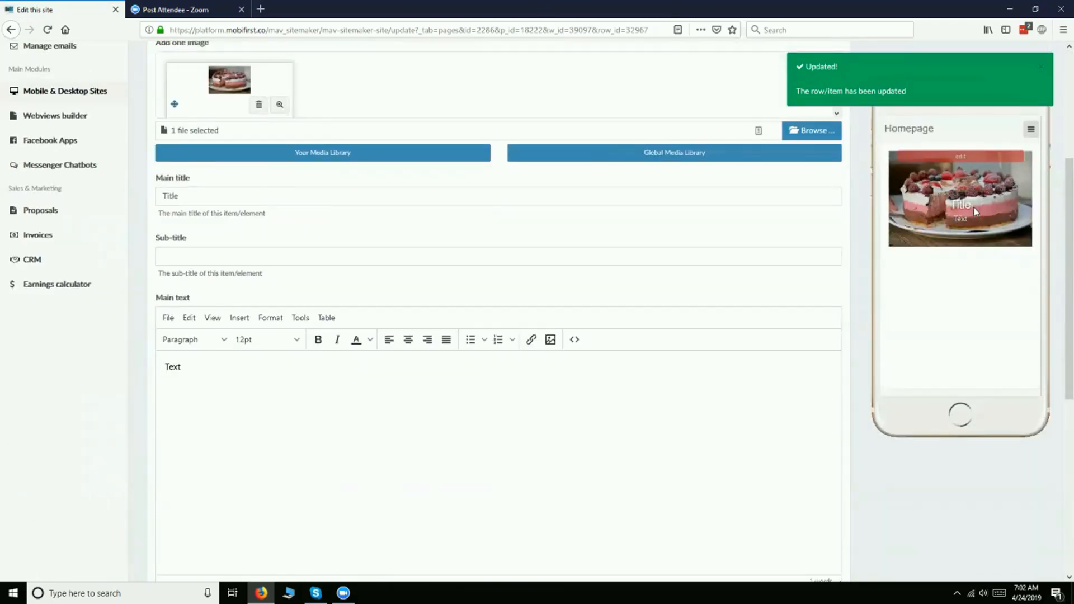
{"action": "scroll", "coordinate": [608, 231], "scroll_direction": "down", "scroll_amount": 6}
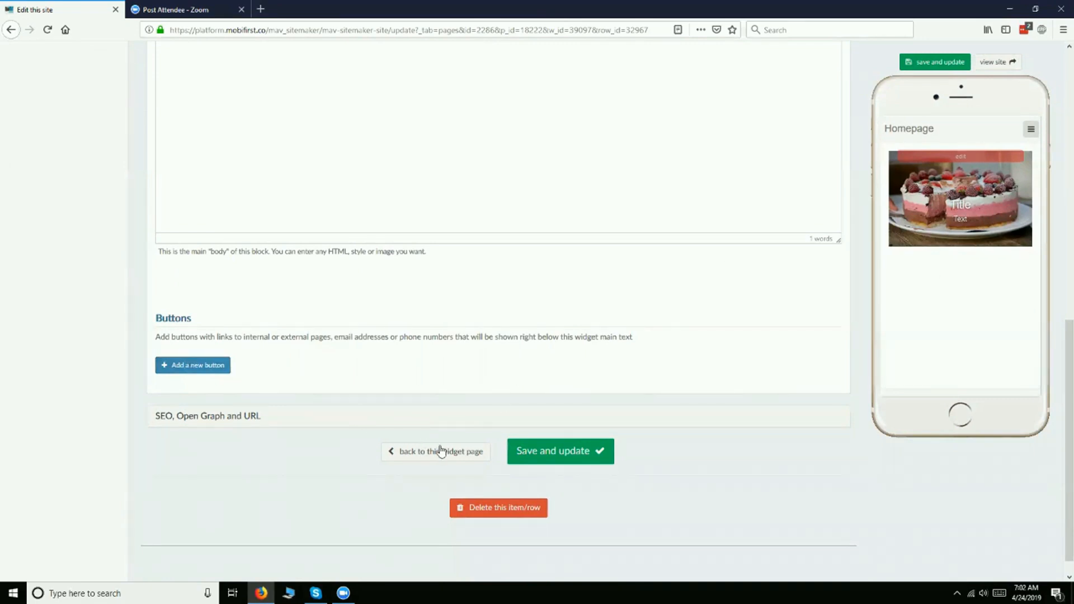
{"action": "scroll", "coordinate": [498, 343], "scroll_direction": "up", "scroll_amount": 7}
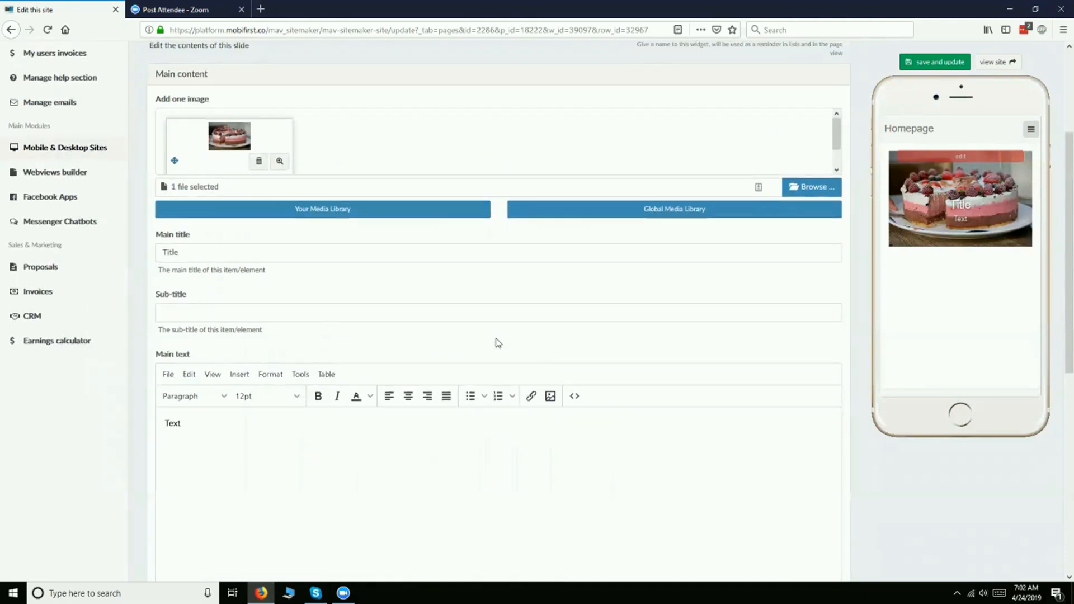
{"action": "scroll", "coordinate": [498, 343], "scroll_direction": "down", "scroll_amount": 7}
{"action": "left_click", "coordinate": [566, 436]}
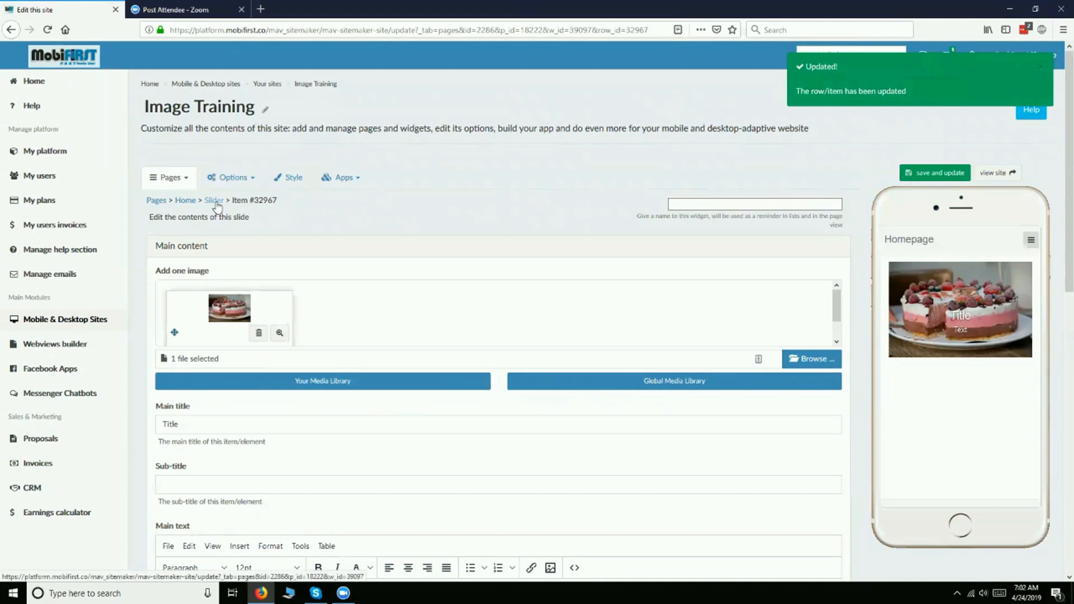
{"action": "scroll", "coordinate": [470, 532], "scroll_direction": "down", "scroll_amount": 10}
{"action": "left_click", "coordinate": [431, 441]}
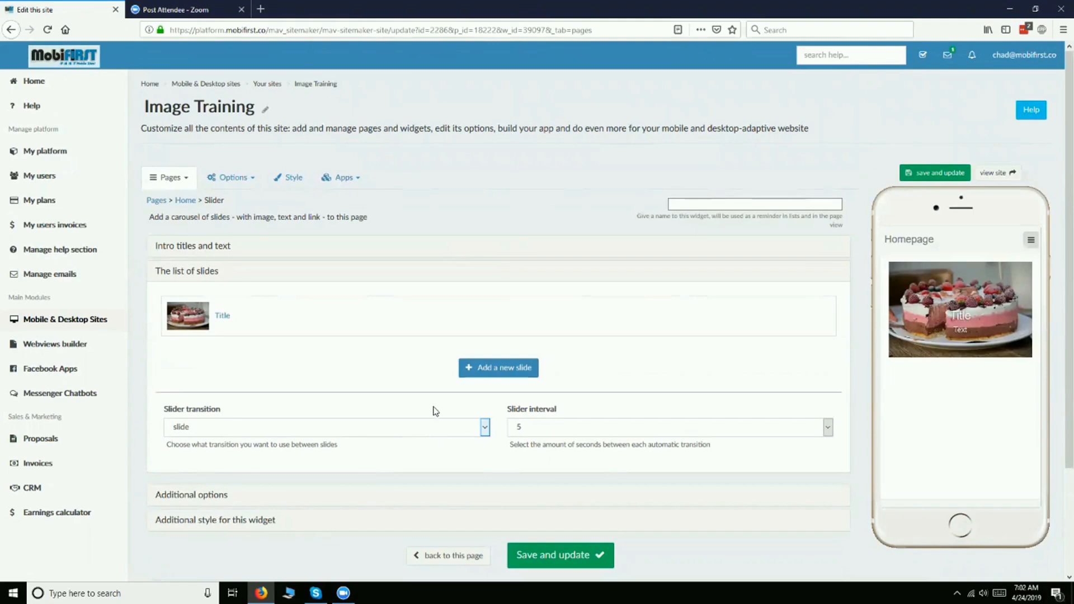
- Add a second slide using the close-up cat face photo from the global media library and save it
{"action": "left_click", "coordinate": [470, 366]}
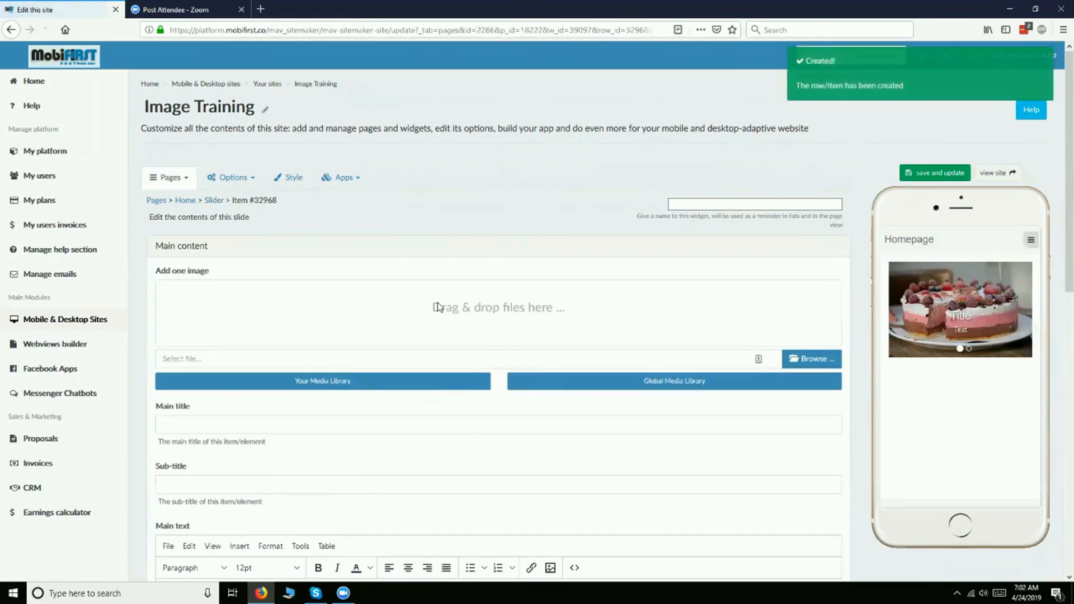
{"action": "left_click", "coordinate": [625, 382]}
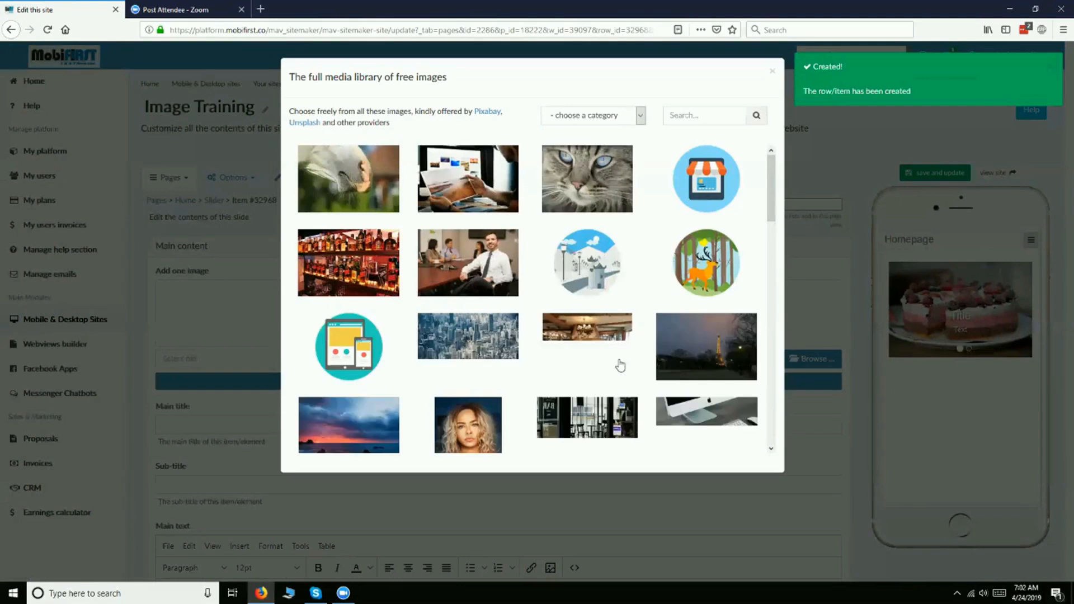
{"action": "left_click", "coordinate": [596, 174]}
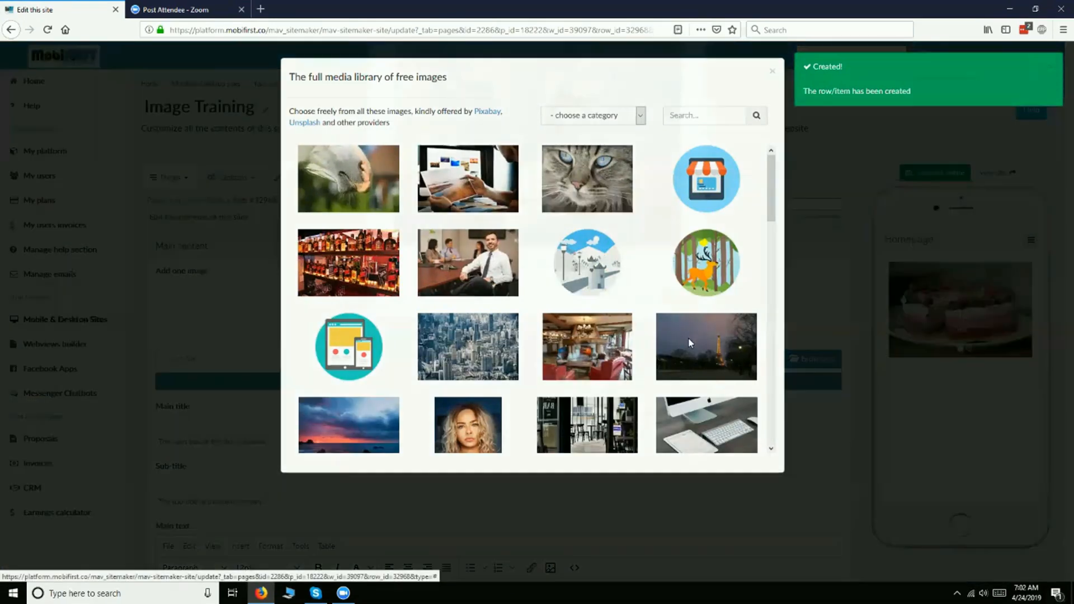
{"action": "left_click", "coordinate": [672, 382]}
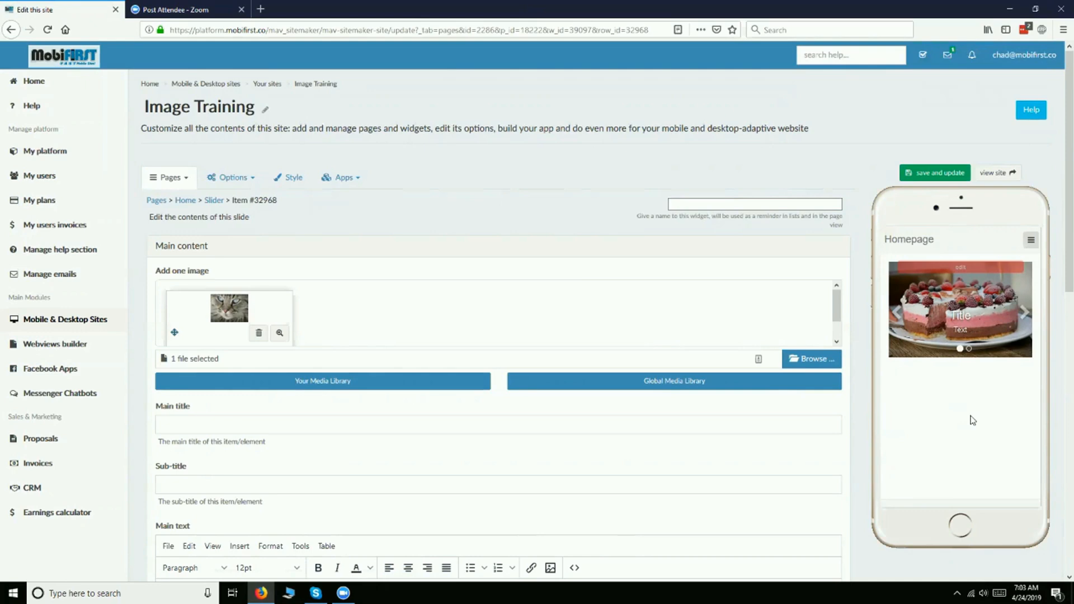
- Flip through the cake and cat slides in the phone preview
{"action": "left_click", "coordinate": [1022, 315]}
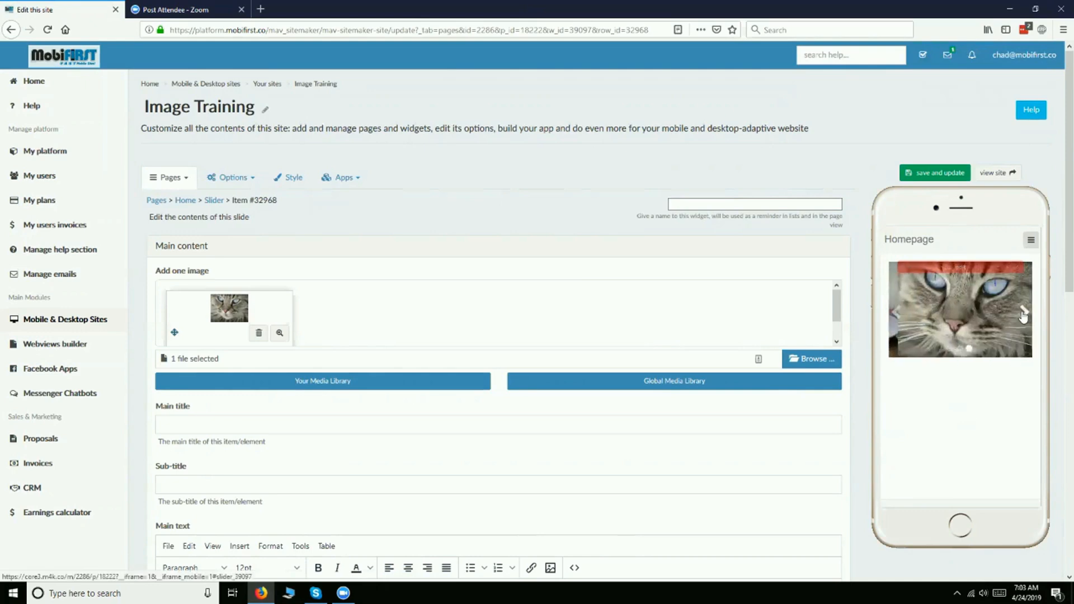
{"action": "left_click", "coordinate": [1024, 317]}
{"action": "left_click", "coordinate": [1024, 317]}
- Return to the slider widget page, check the interval choices, set the slider transition to fade and save the widget
{"action": "scroll", "coordinate": [407, 276], "scroll_direction": "down", "scroll_amount": 3}
{"action": "scroll", "coordinate": [408, 276], "scroll_direction": "down", "scroll_amount": 8}
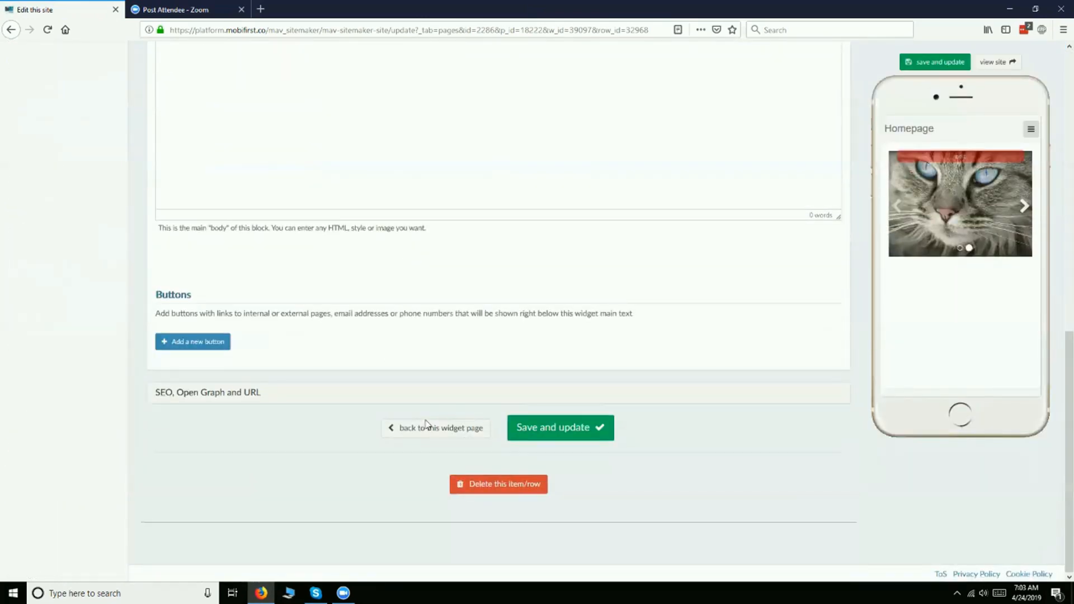
{"action": "left_click", "coordinate": [429, 432]}
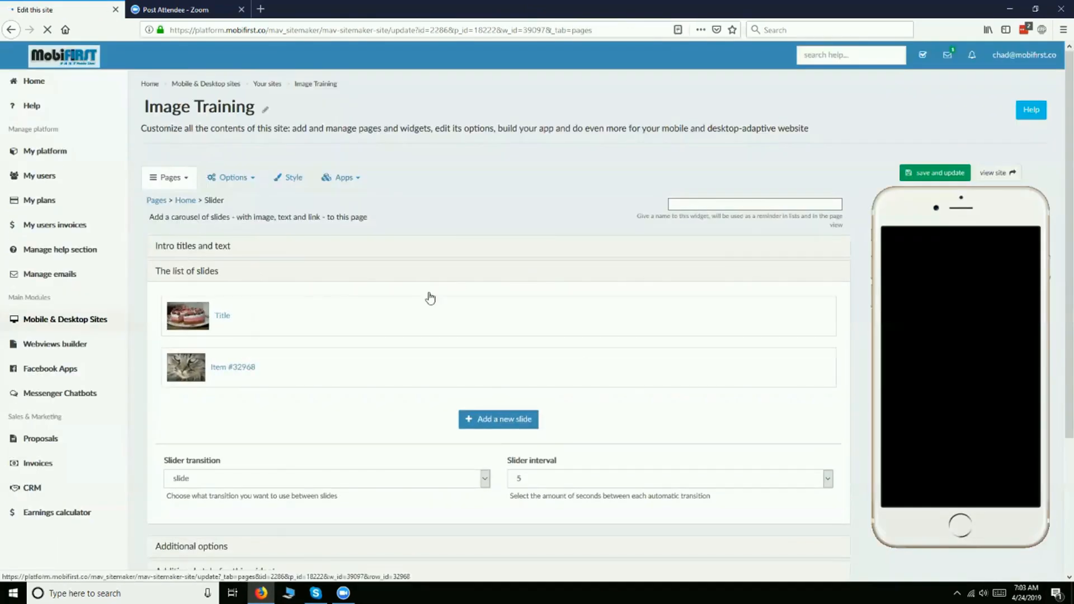
{"action": "scroll", "coordinate": [387, 381], "scroll_direction": "down", "scroll_amount": 1}
{"action": "scroll", "coordinate": [387, 381], "scroll_direction": "down", "scroll_amount": 1}
{"action": "left_click", "coordinate": [547, 371]}
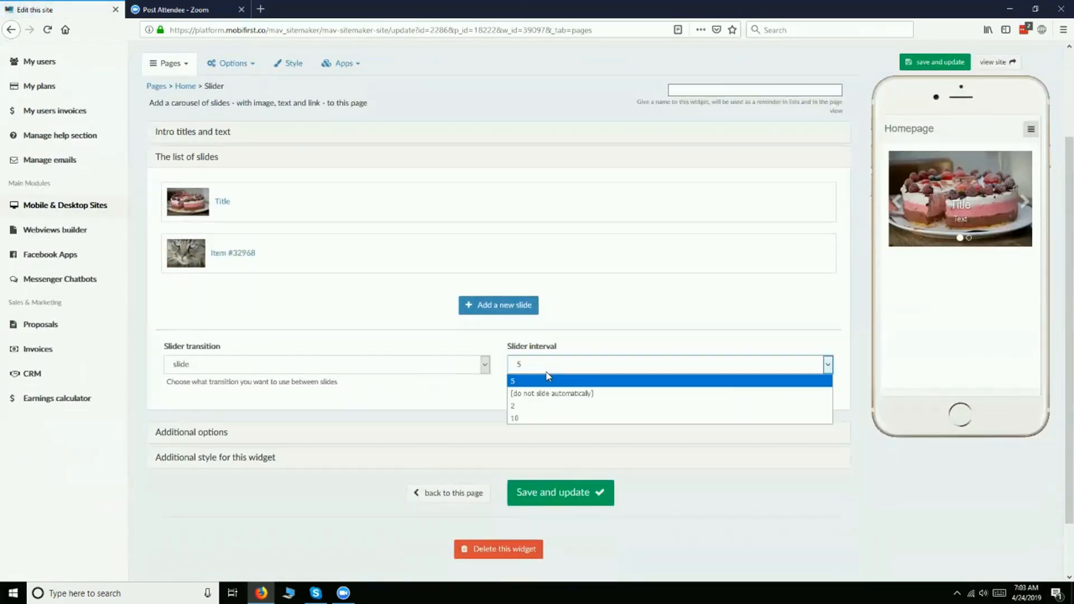
{"action": "left_click", "coordinate": [543, 370]}
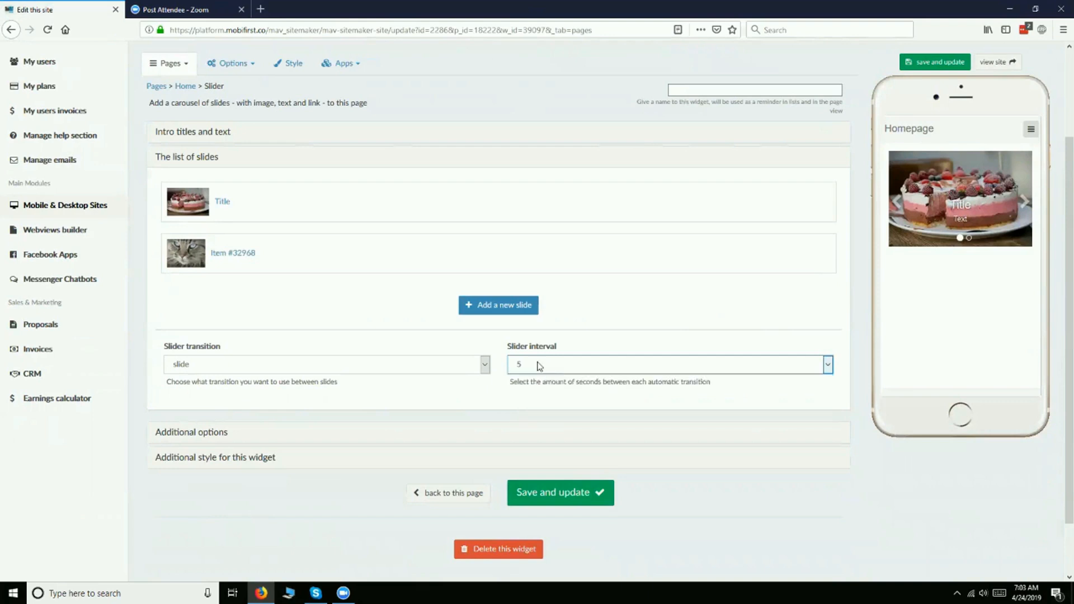
{"action": "left_click", "coordinate": [467, 369]}
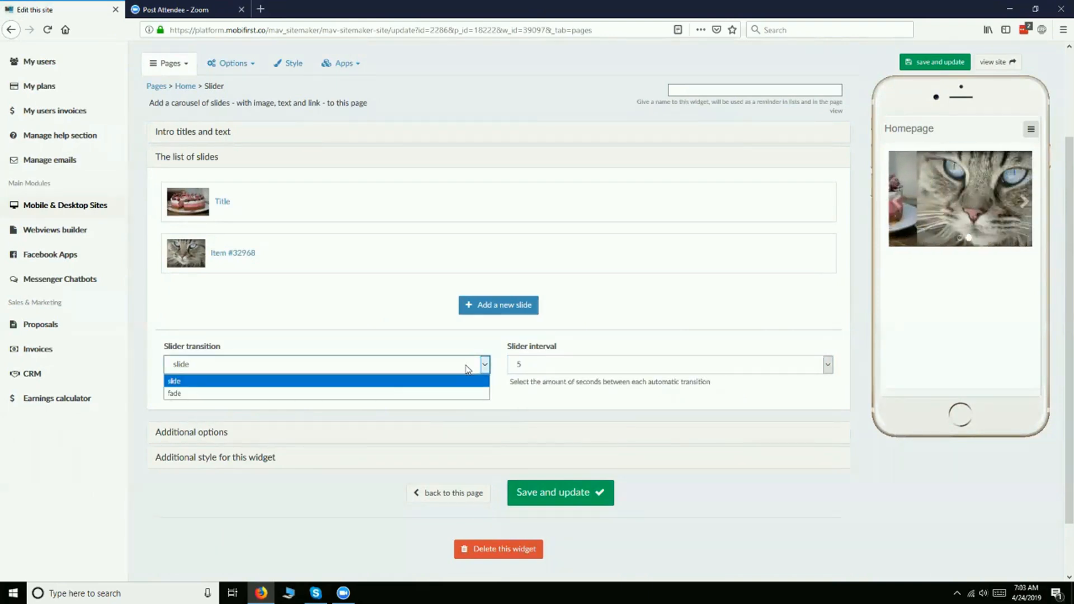
{"action": "left_click", "coordinate": [458, 393]}
{"action": "left_click", "coordinate": [934, 62]}
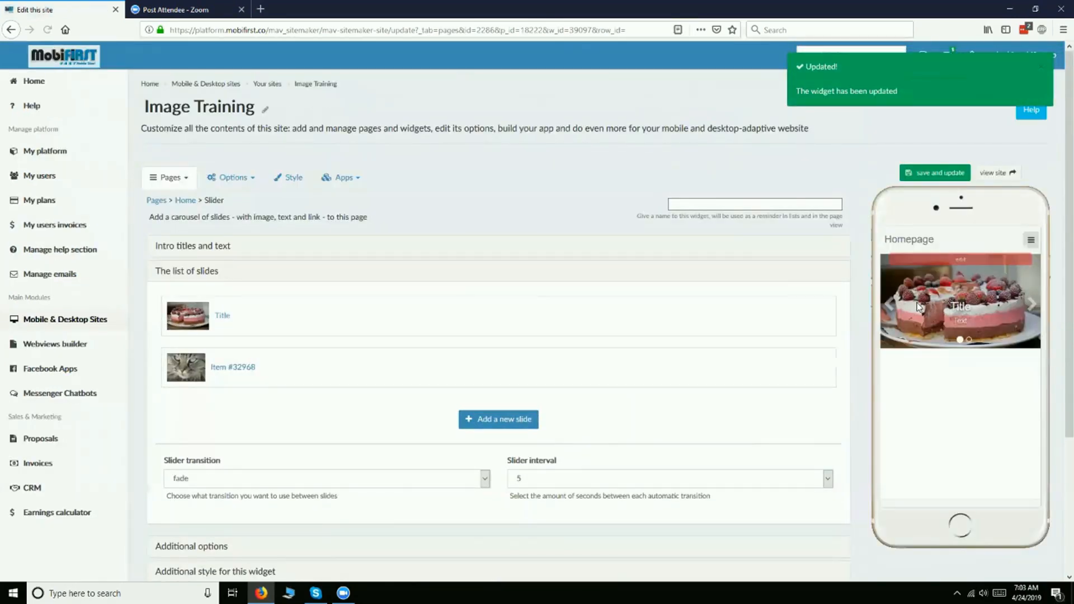
- Cycle backwards through the slides in the phone preview to check the fade transition
{"action": "left_click", "coordinate": [889, 311]}
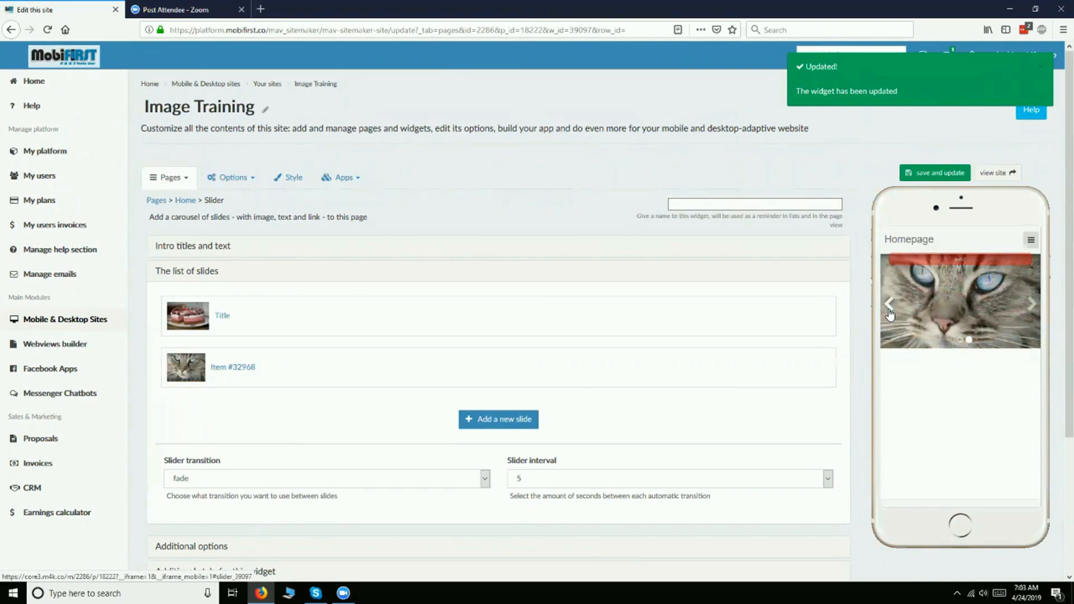
{"action": "left_click", "coordinate": [889, 312]}
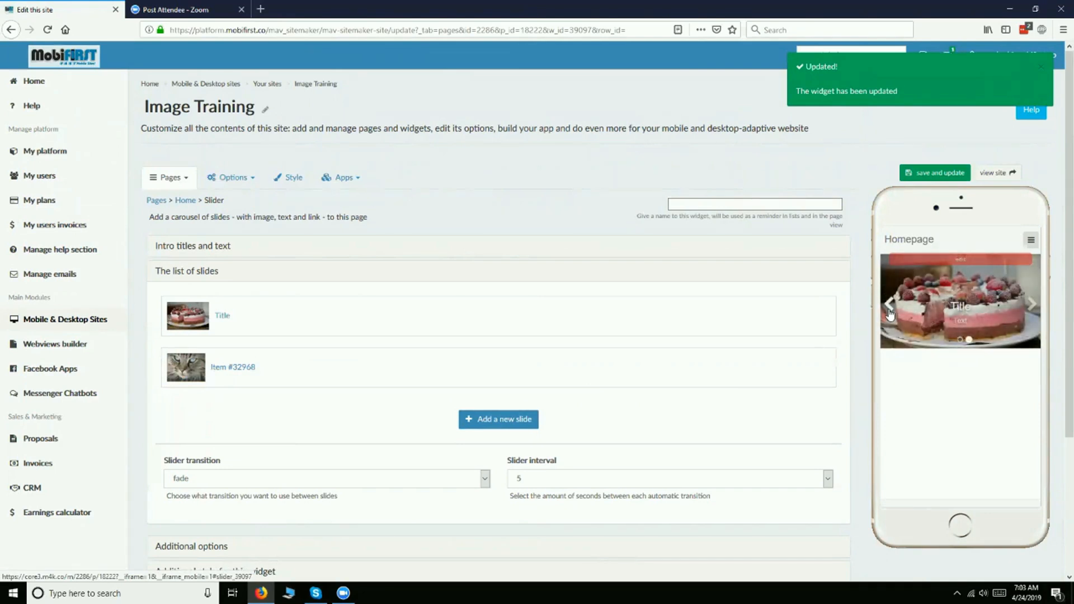
{"action": "left_click", "coordinate": [890, 313]}
- Add a third slide with the lounging tabby cat photo from the global media library, save it and bring it up in the preview
{"action": "left_click", "coordinate": [472, 425]}
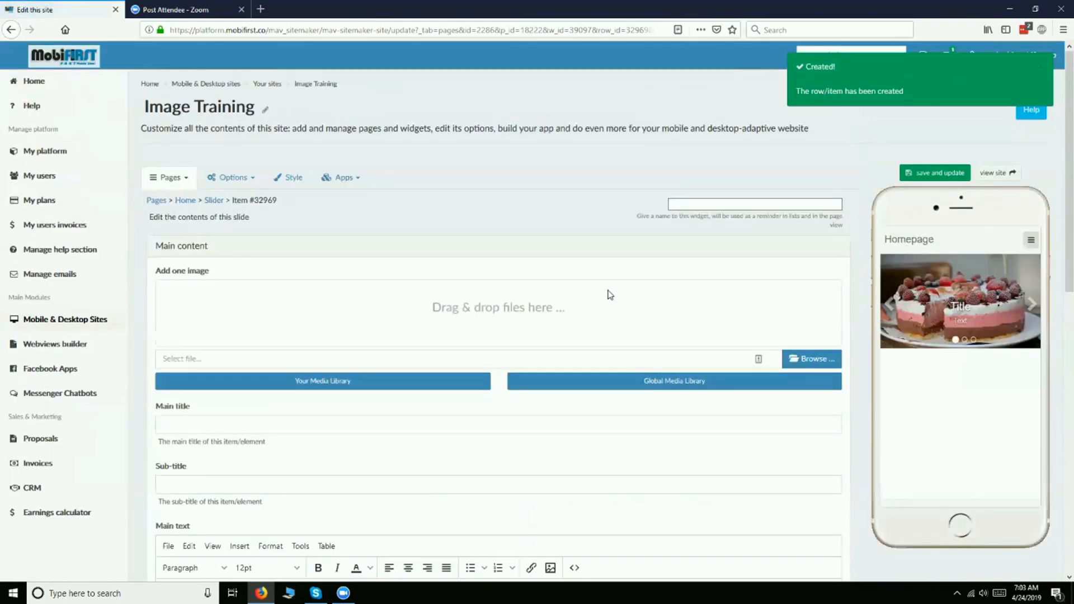
{"action": "left_click", "coordinate": [631, 377]}
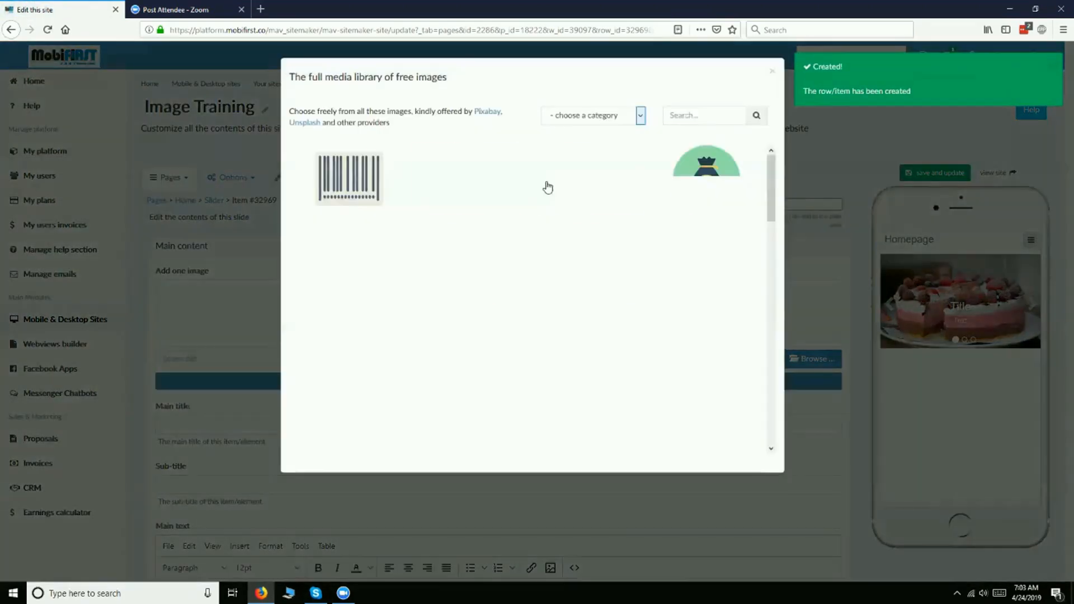
{"action": "left_click", "coordinate": [468, 176]}
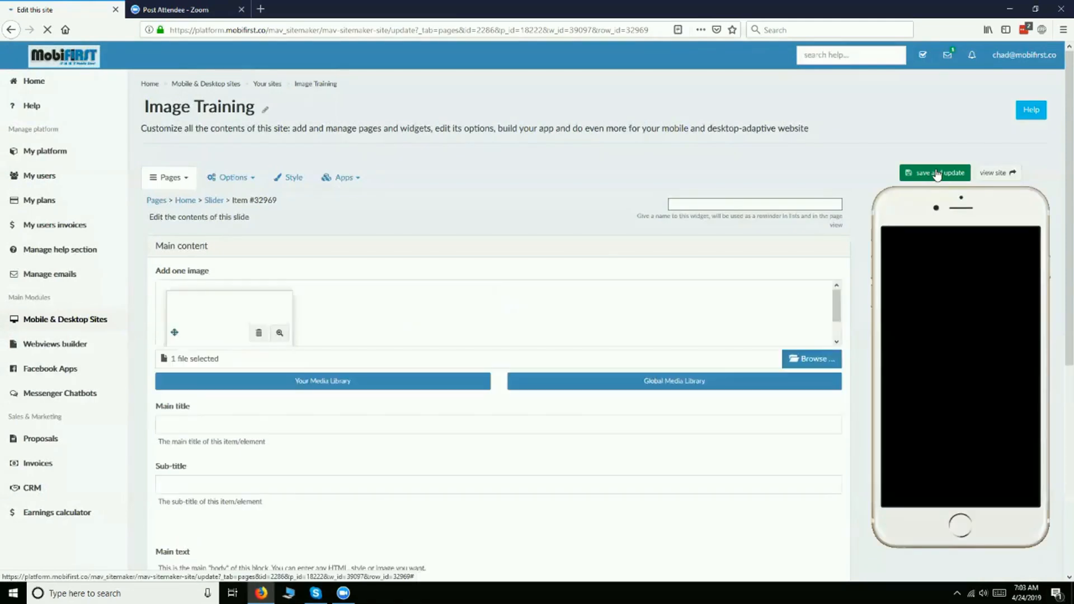
{"action": "left_click", "coordinate": [936, 174]}
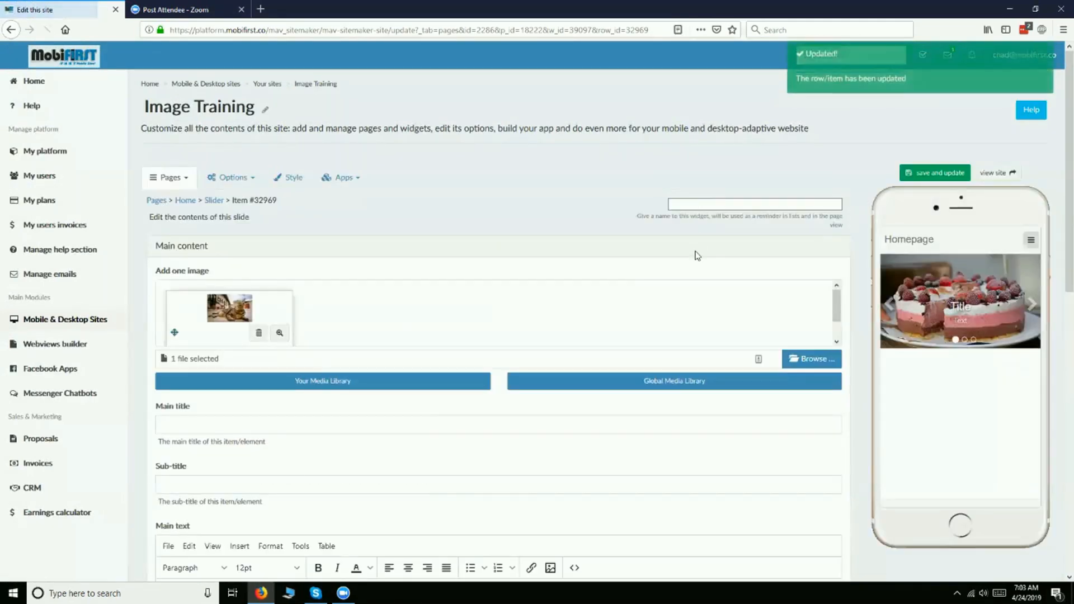
{"action": "left_click", "coordinate": [1034, 308]}
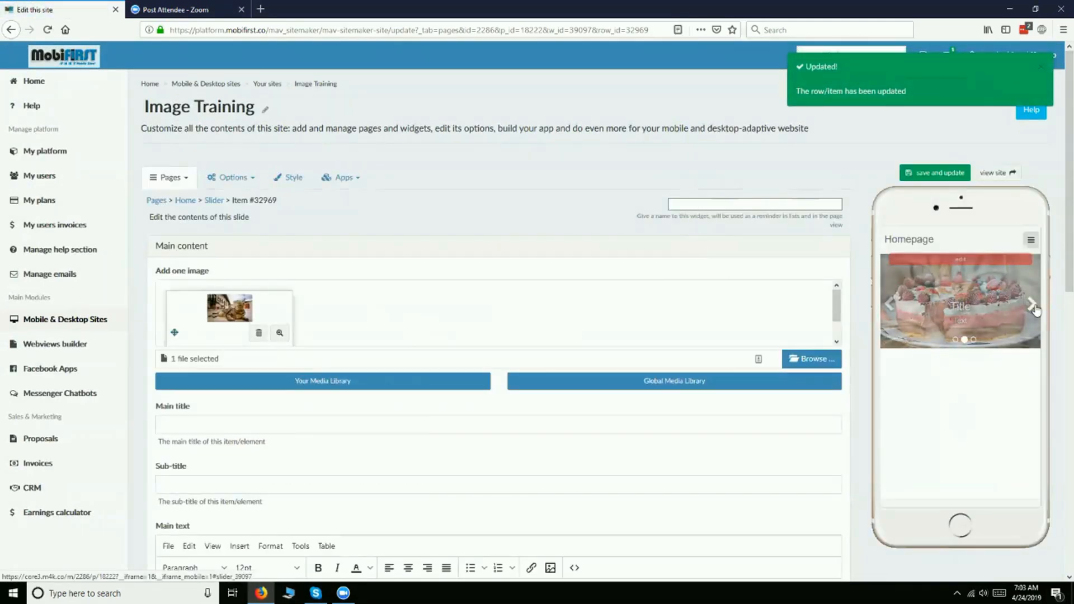
{"action": "left_click", "coordinate": [1034, 308]}
- Look over the third slide's title, text and button fields and open its SEO, Open Graph and URL settings
{"action": "scroll", "coordinate": [625, 312], "scroll_direction": "down", "scroll_amount": 1}
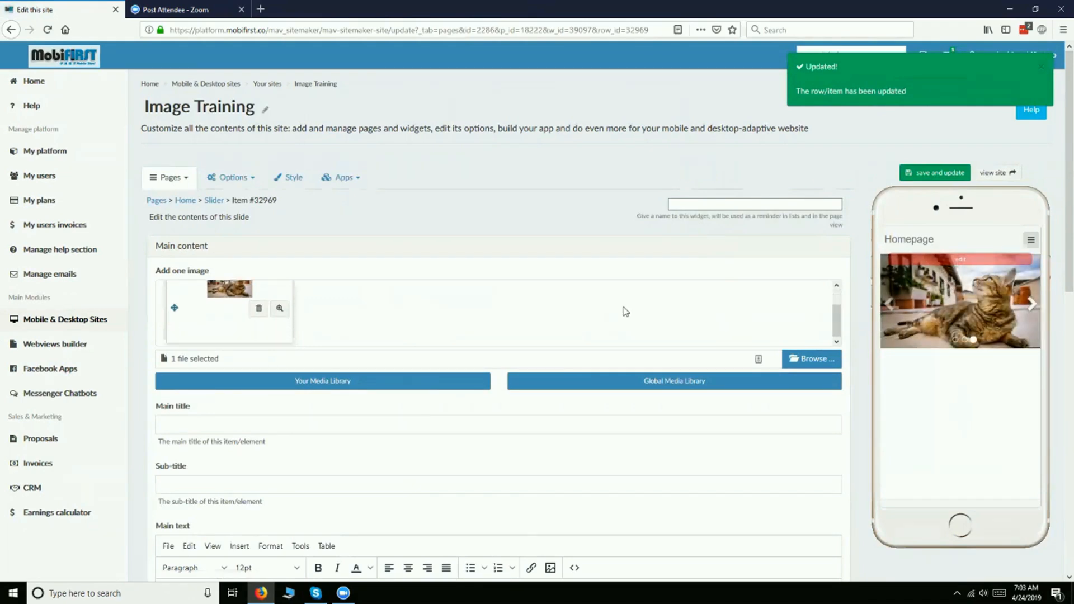
{"action": "scroll", "coordinate": [559, 432], "scroll_direction": "down", "scroll_amount": 6}
{"action": "scroll", "coordinate": [542, 422], "scroll_direction": "up", "scroll_amount": 2}
{"action": "scroll", "coordinate": [543, 422], "scroll_direction": "up", "scroll_amount": 1}
{"action": "left_click", "coordinate": [223, 189]}
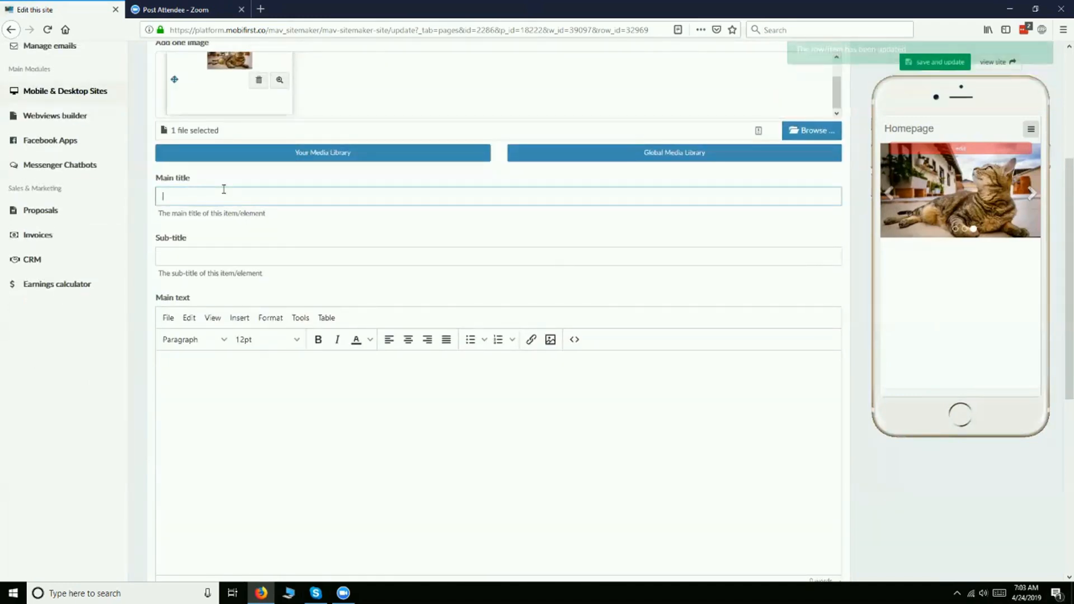
{"action": "scroll", "coordinate": [807, 489], "scroll_direction": "down", "scroll_amount": 2}
{"action": "scroll", "coordinate": [807, 489], "scroll_direction": "down", "scroll_amount": 8}
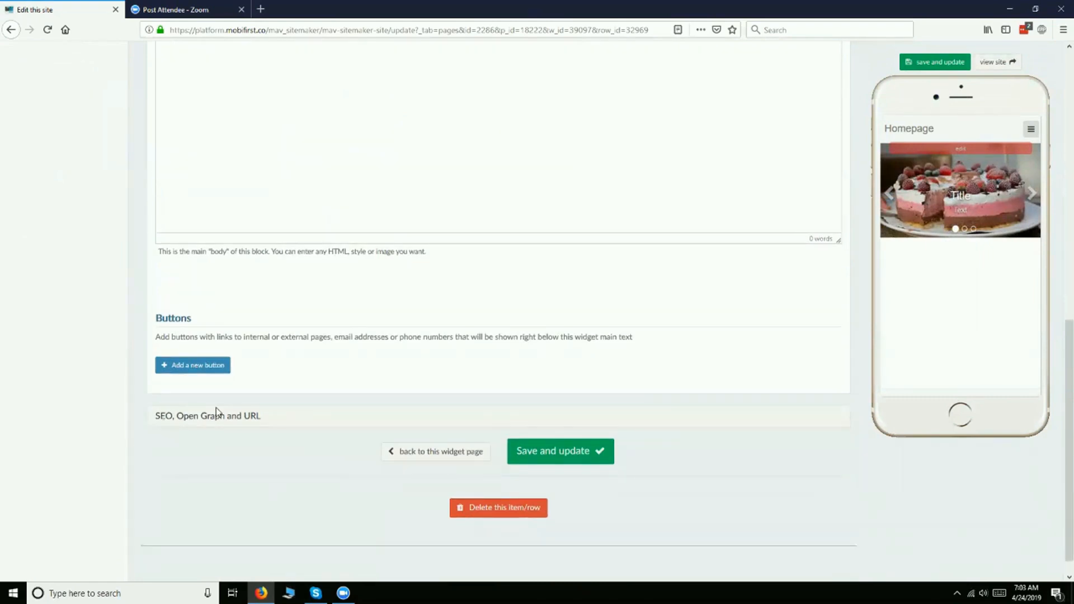
{"action": "left_click", "coordinate": [207, 417]}
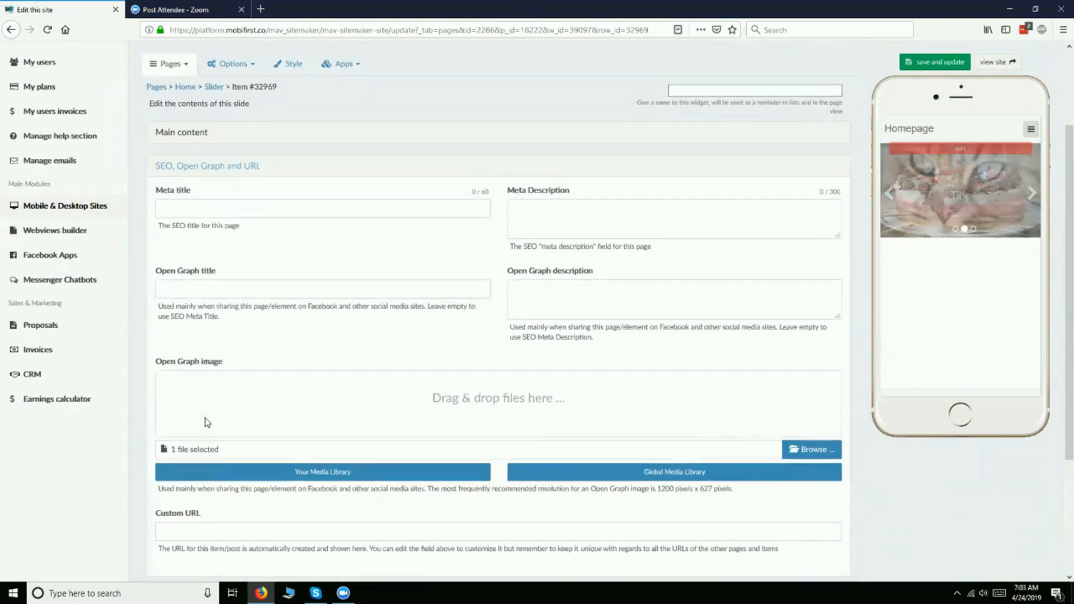
- Return to the slider widget, add a fourth slide with the sitting orange cat photo from the global media library and save it
{"action": "scroll", "coordinate": [510, 443], "scroll_direction": "down", "scroll_amount": 3}
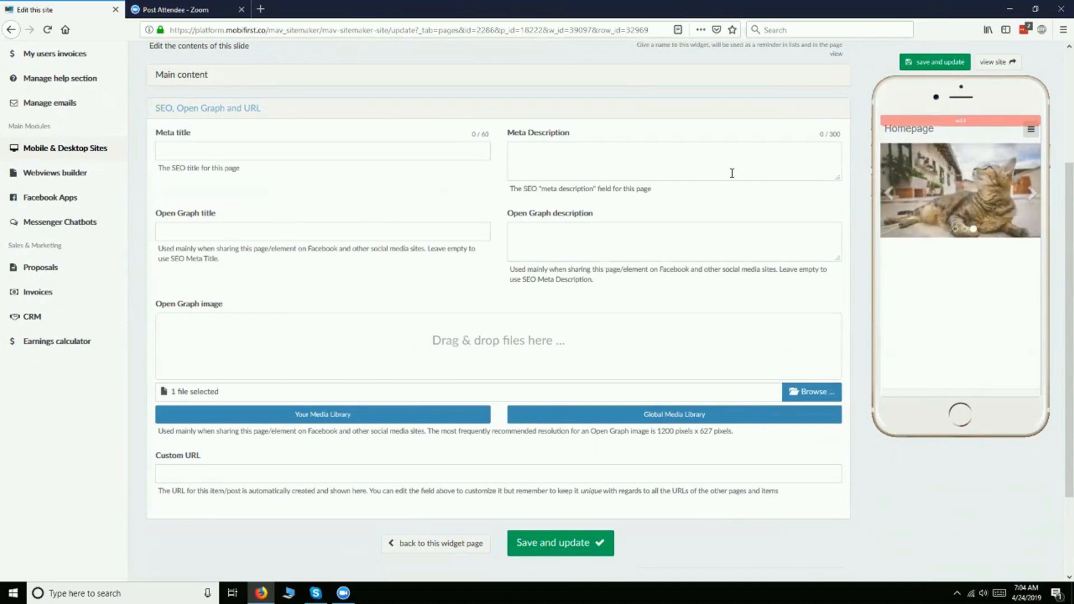
{"action": "left_click", "coordinate": [388, 549]}
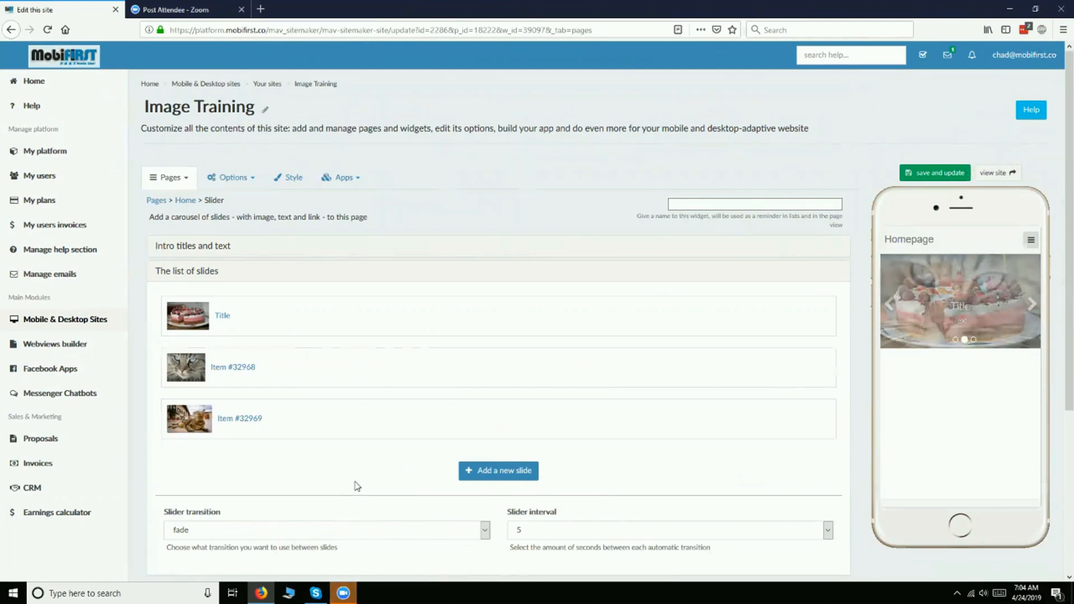
{"action": "left_click", "coordinate": [526, 480]}
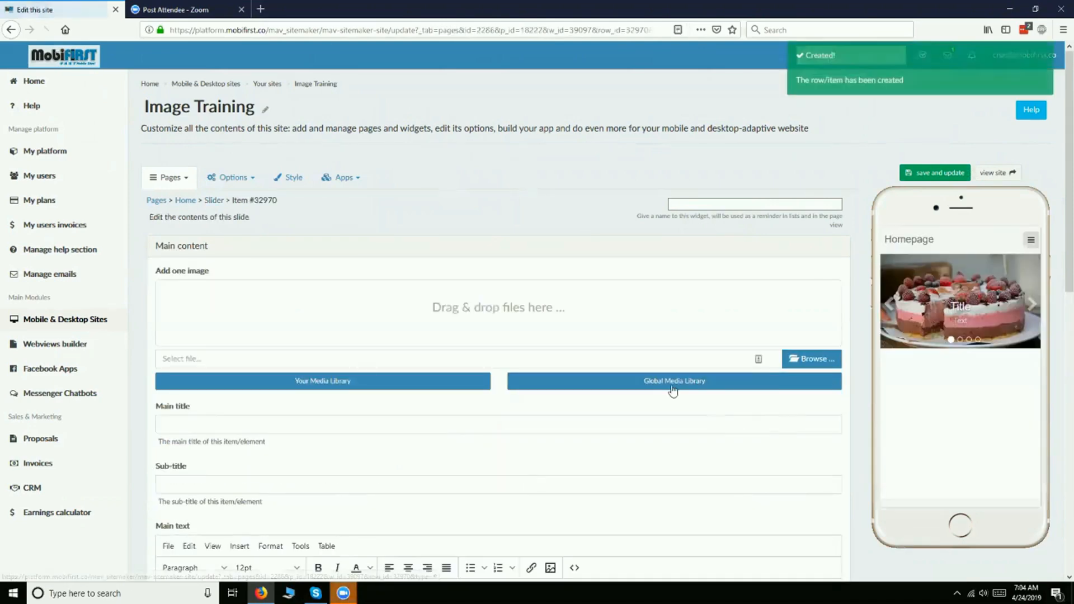
{"action": "left_click", "coordinate": [671, 385]}
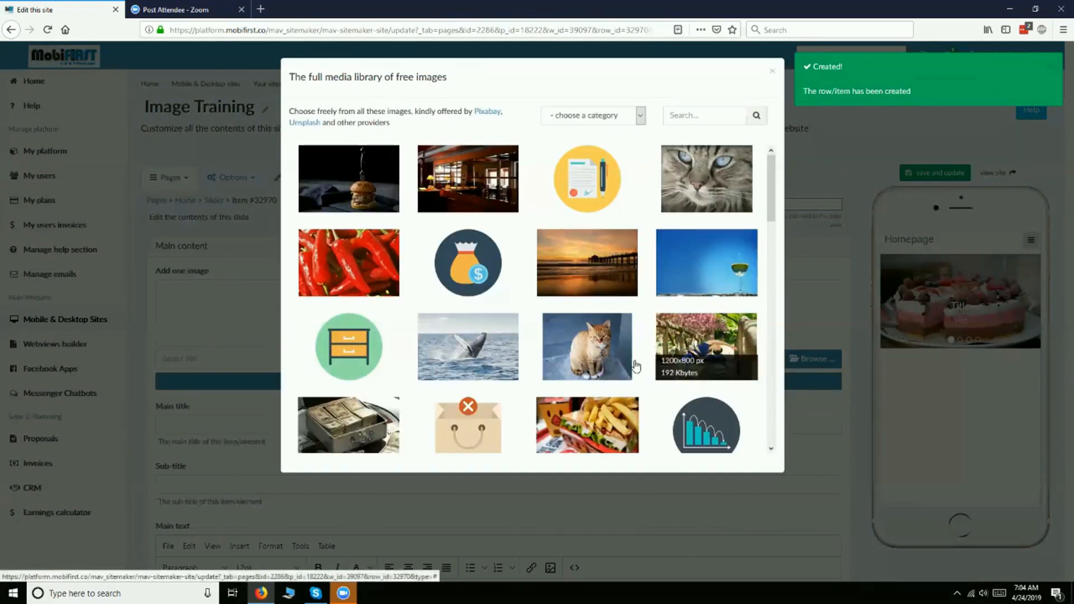
{"action": "left_click", "coordinate": [597, 340]}
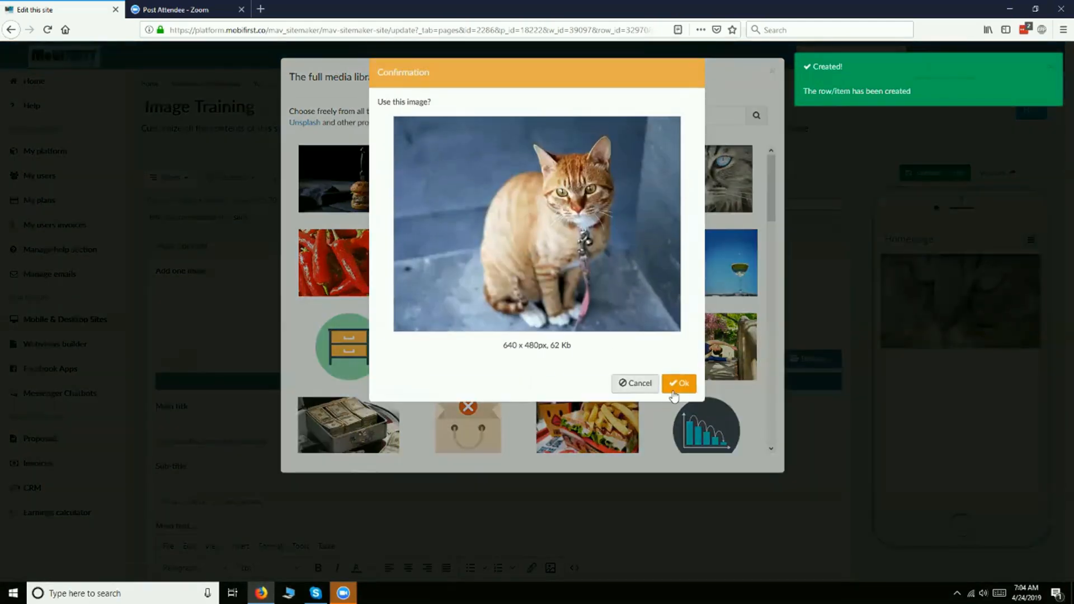
{"action": "left_click", "coordinate": [677, 382]}
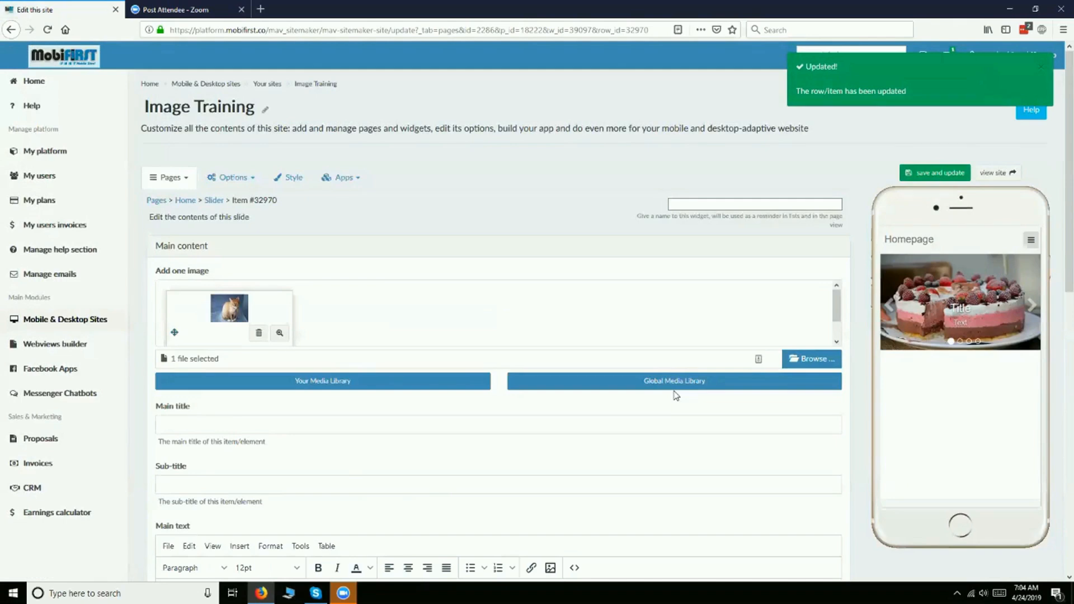
- Advance through the slides in the phone preview to bring up the new orange cat slide
{"action": "mouse_move", "coordinate": [922, 314]}
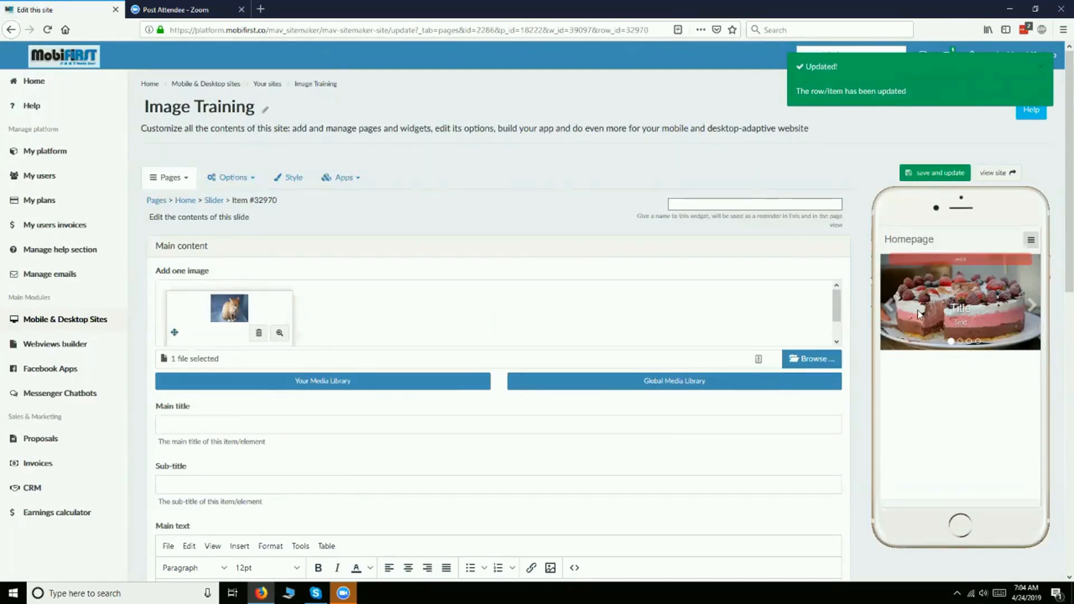
{"action": "left_click", "coordinate": [1031, 305]}
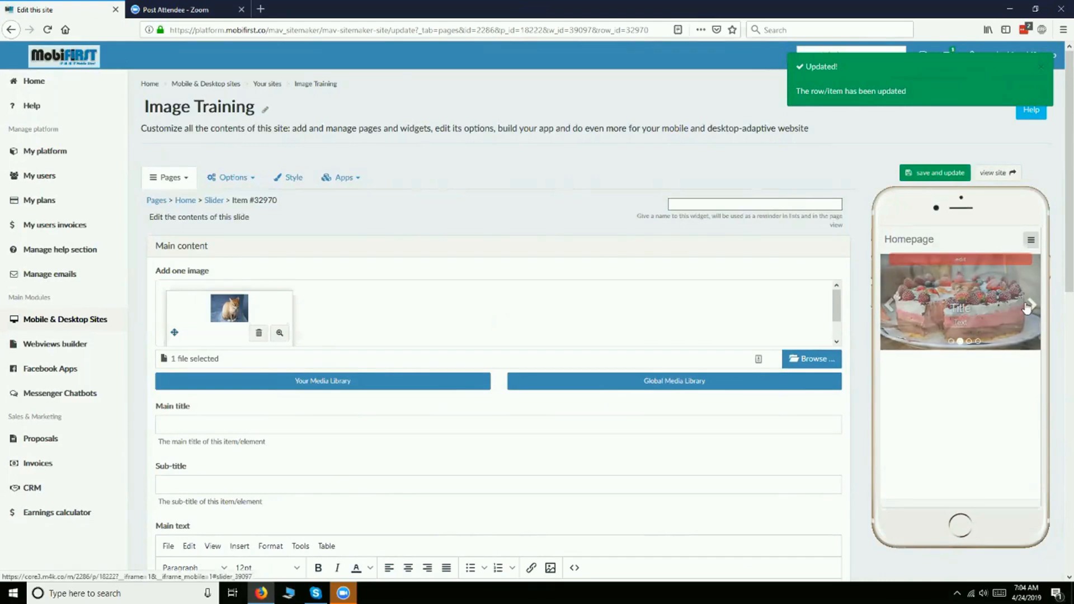
{"action": "left_click", "coordinate": [1030, 305]}
{"action": "left_click", "coordinate": [1031, 305]}
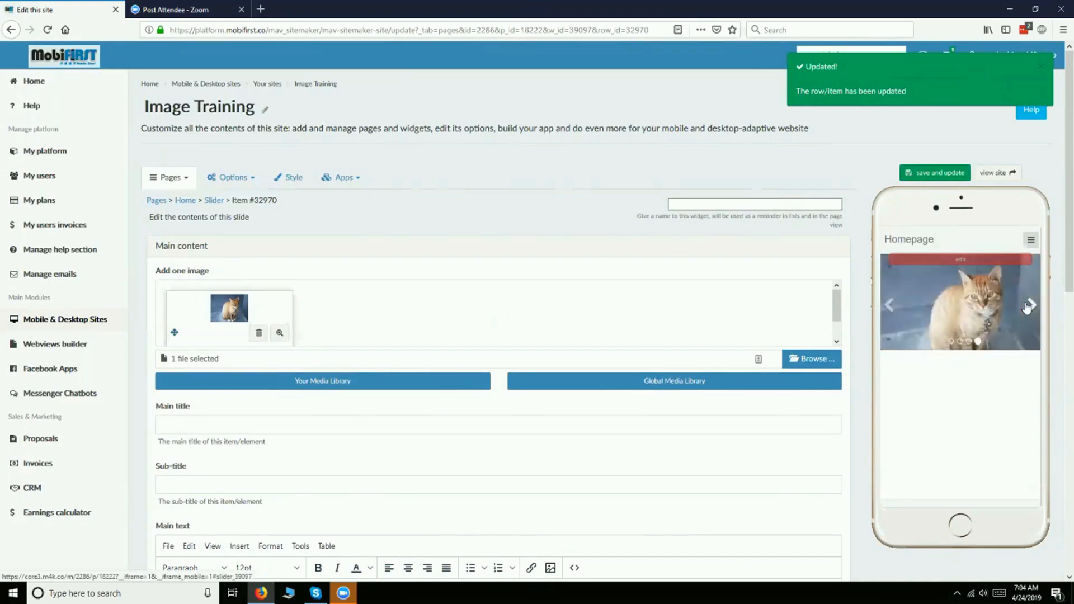
- Return to the slider widget page and look over its additional options and additional style settings
{"action": "scroll", "coordinate": [569, 466], "scroll_direction": "down", "scroll_amount": 5}
{"action": "scroll", "coordinate": [568, 466], "scroll_direction": "down", "scroll_amount": 4}
{"action": "left_click", "coordinate": [473, 450]}
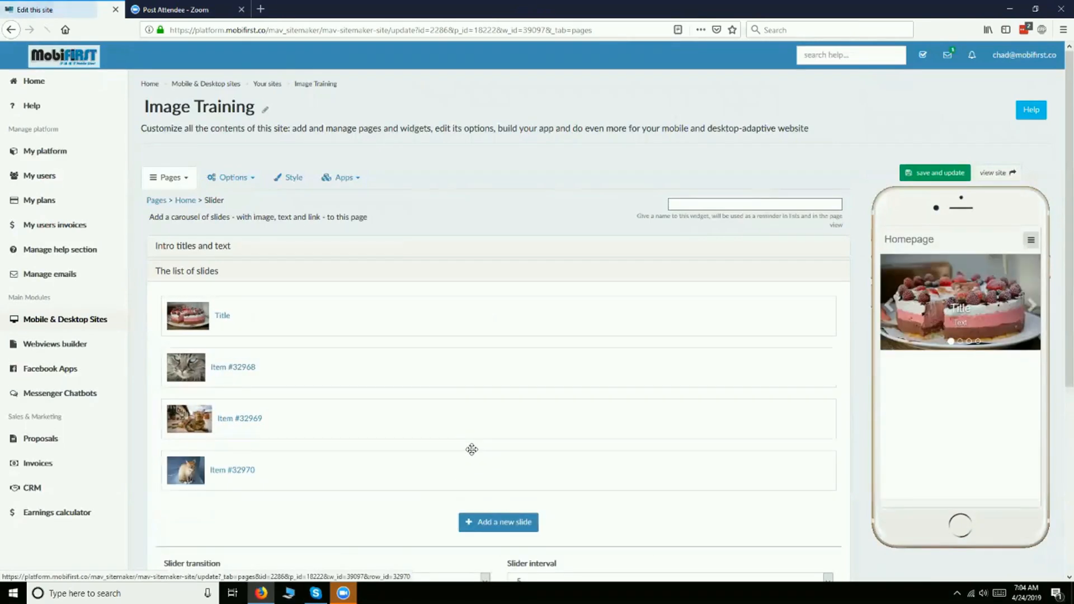
{"action": "scroll", "coordinate": [316, 433], "scroll_direction": "down", "scroll_amount": 4}
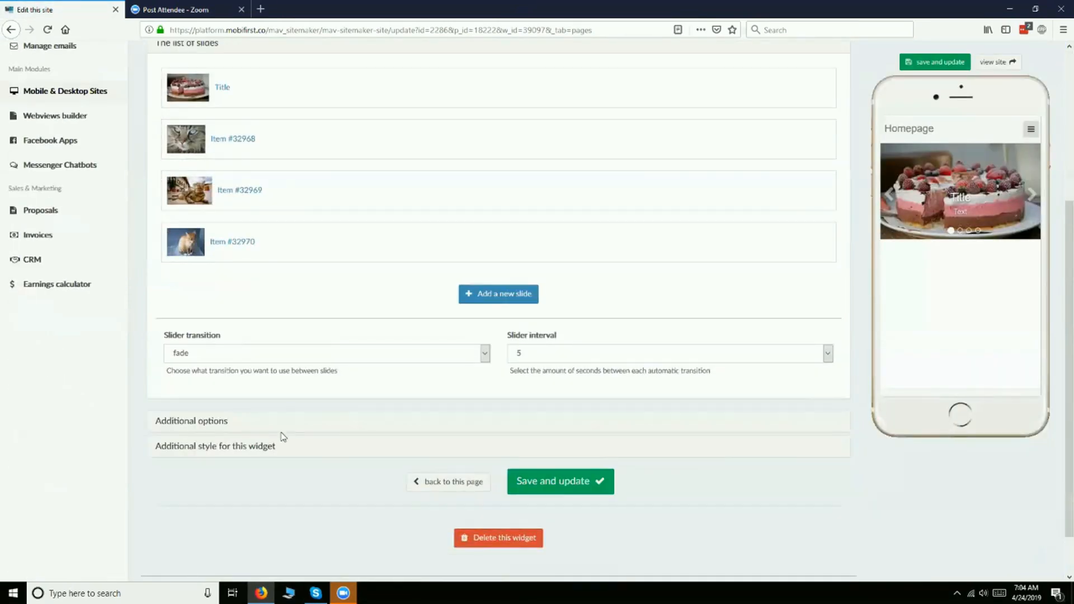
{"action": "left_click", "coordinate": [220, 421]}
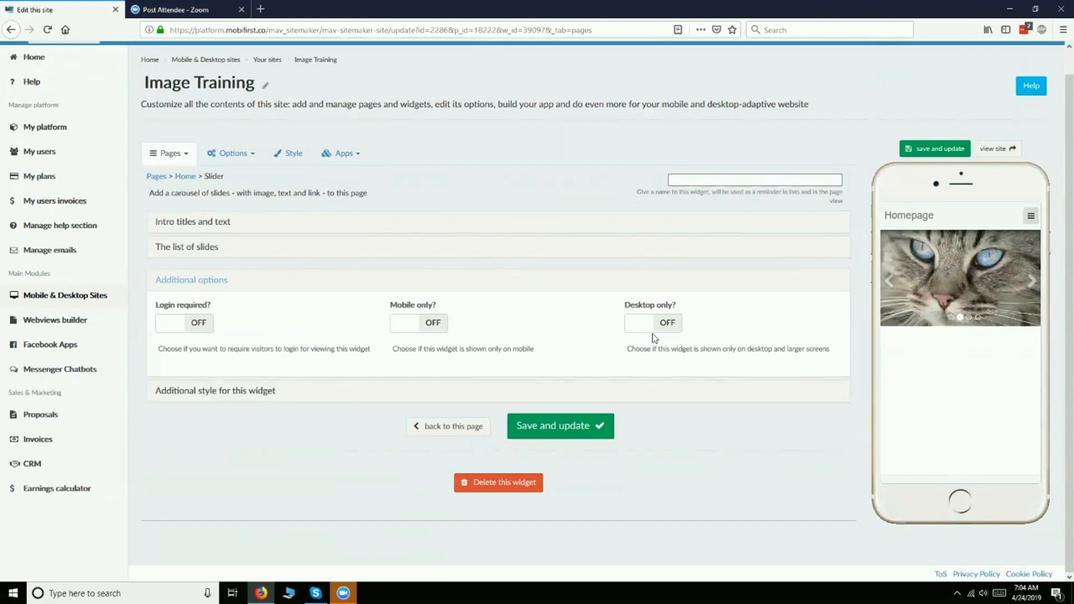
{"action": "left_click", "coordinate": [234, 391]}
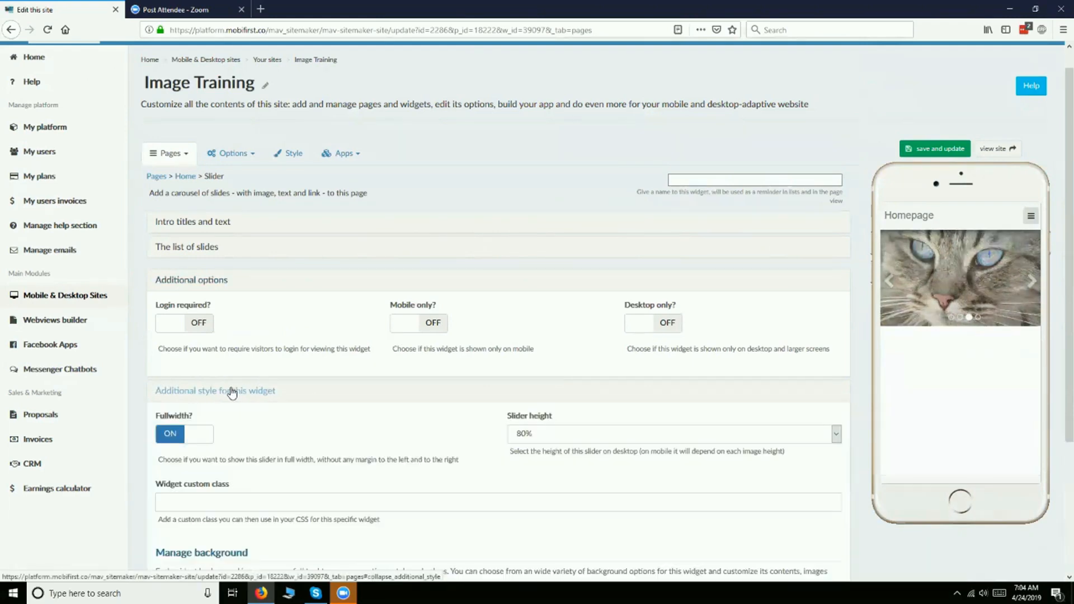
{"action": "scroll", "coordinate": [233, 392], "scroll_direction": "down", "scroll_amount": 3}
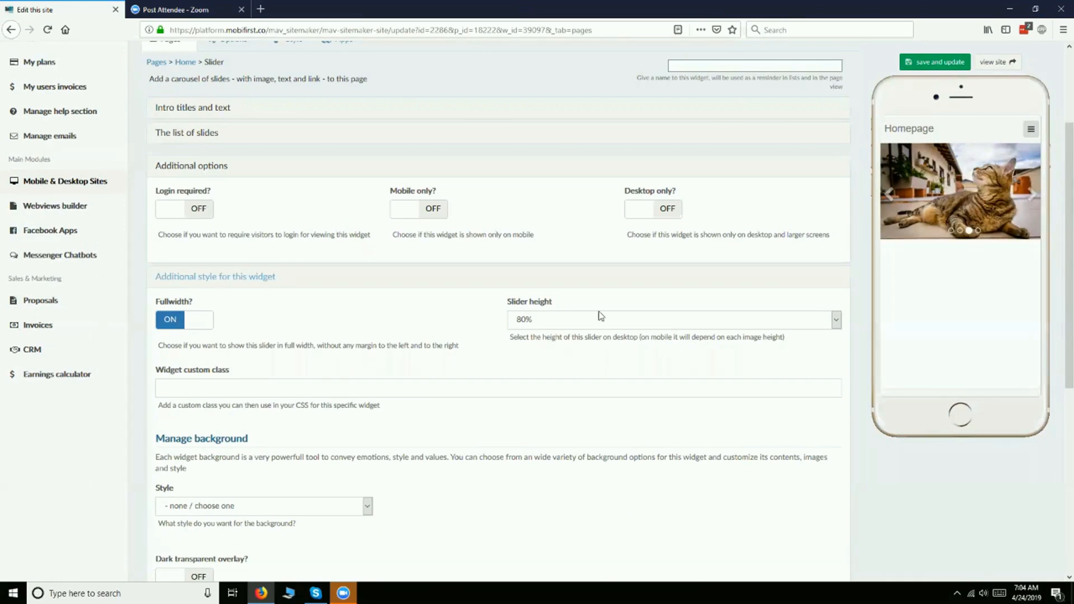
{"action": "scroll", "coordinate": [223, 252], "scroll_direction": "down", "scroll_amount": 4}
{"action": "scroll", "coordinate": [222, 252], "scroll_direction": "down", "scroll_amount": 2}
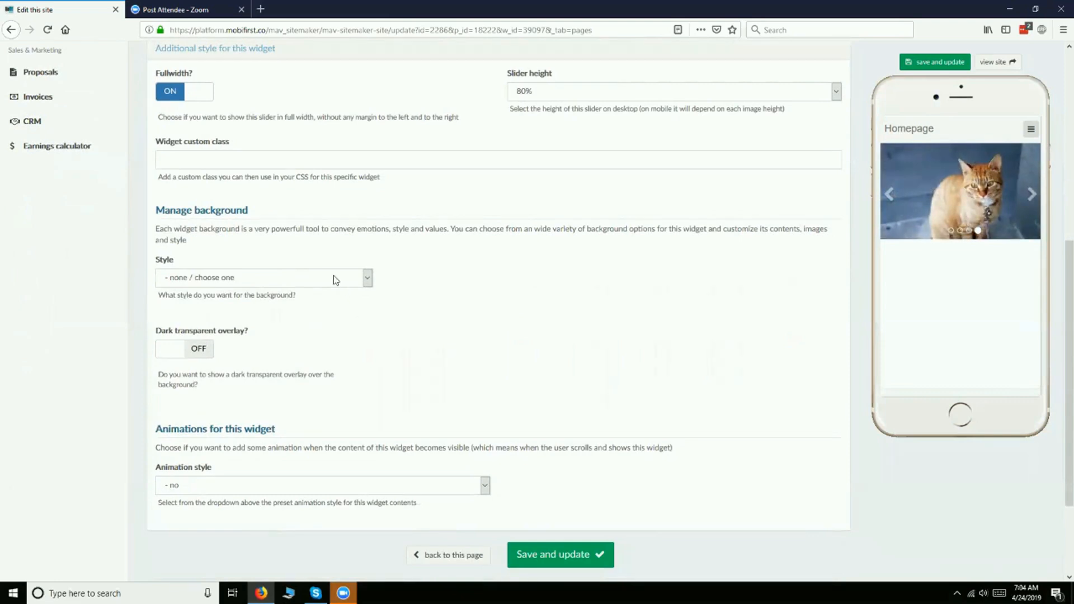
- Set the slider widget's background style to solid color with #cccccc and save the widget
{"action": "left_click", "coordinate": [327, 278]}
{"action": "left_click", "coordinate": [297, 306]}
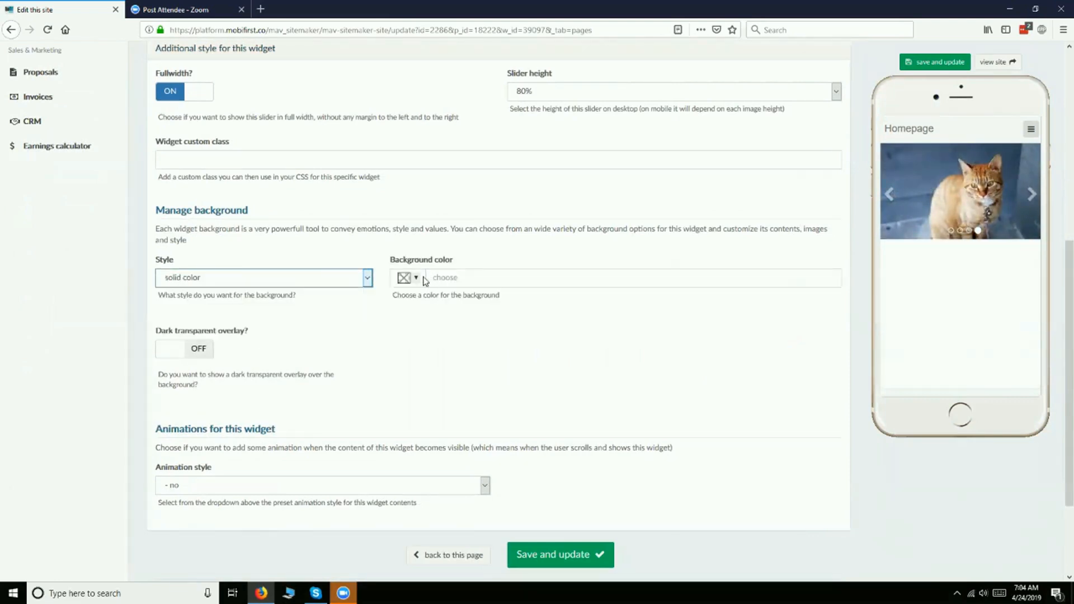
{"action": "left_click", "coordinate": [418, 278]}
{"action": "left_click", "coordinate": [442, 295]}
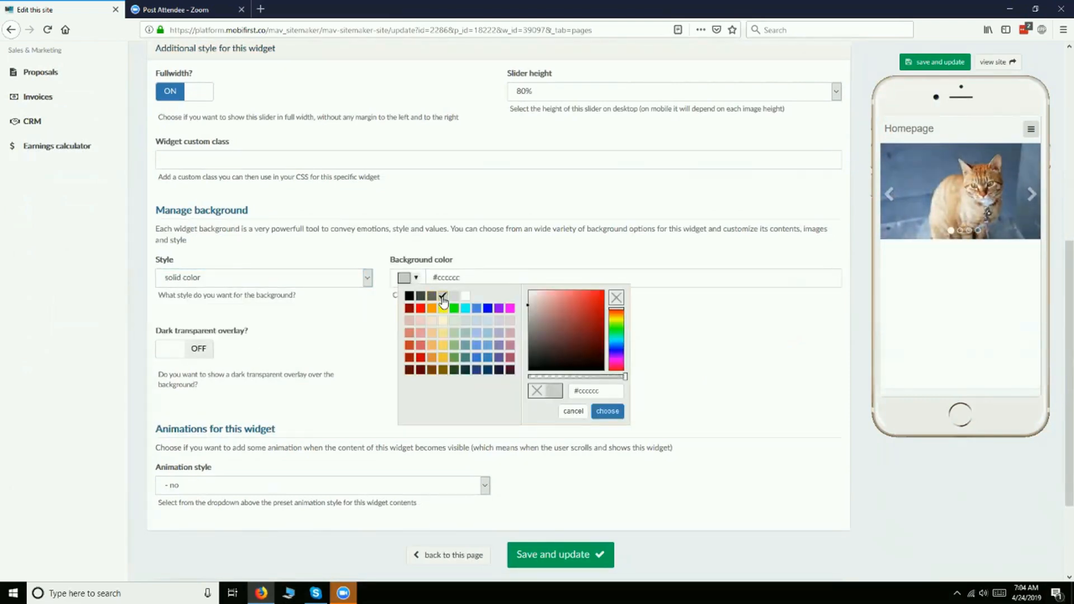
{"action": "left_click", "coordinate": [607, 411]}
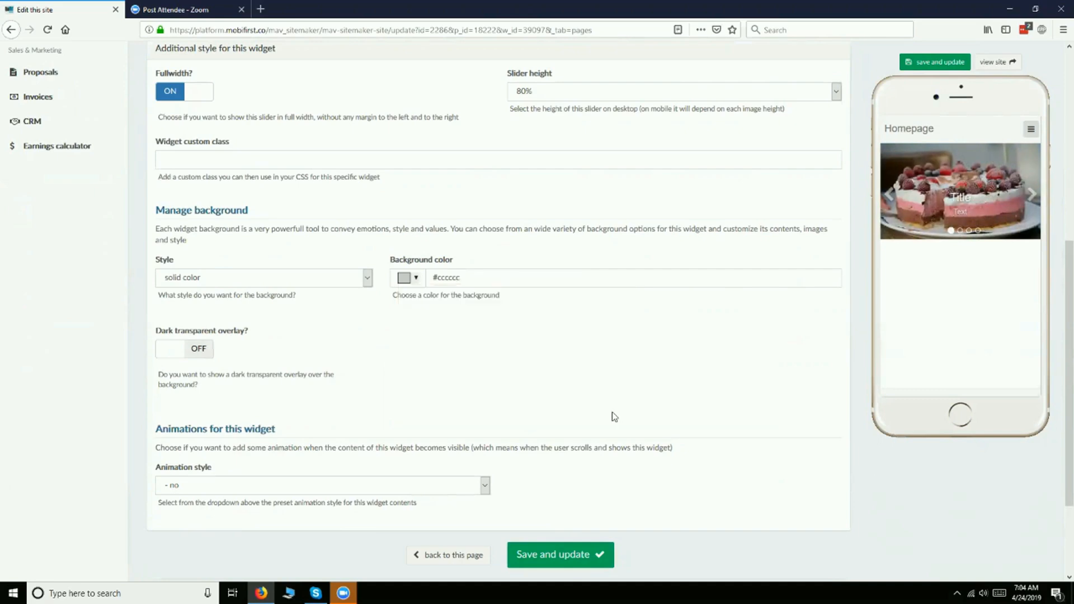
{"action": "left_click", "coordinate": [576, 554]}
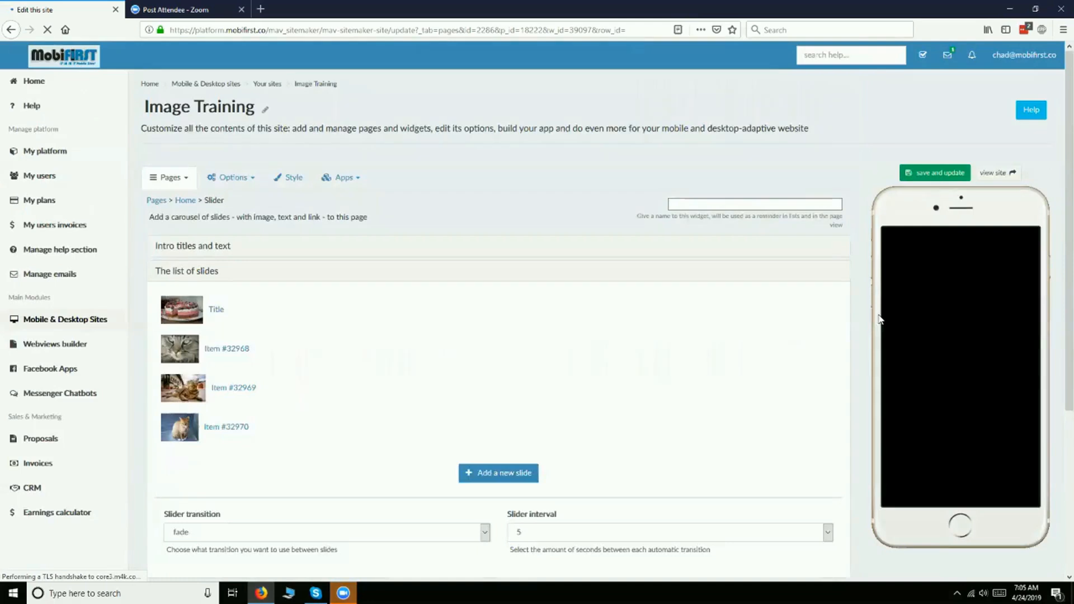
- Look over the saved slider widget, reopen its additional style settings and check the animation style choices
{"action": "scroll", "coordinate": [662, 300], "scroll_direction": "down", "scroll_amount": 5}
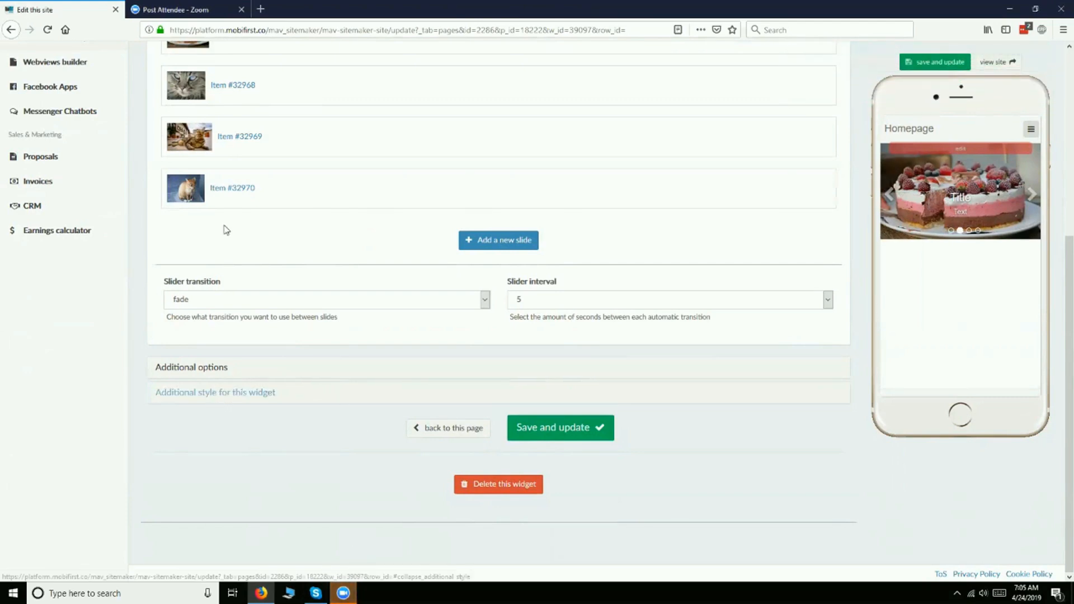
{"action": "scroll", "coordinate": [221, 164], "scroll_direction": "up", "scroll_amount": 1}
{"action": "scroll", "coordinate": [221, 163], "scroll_direction": "up", "scroll_amount": 3}
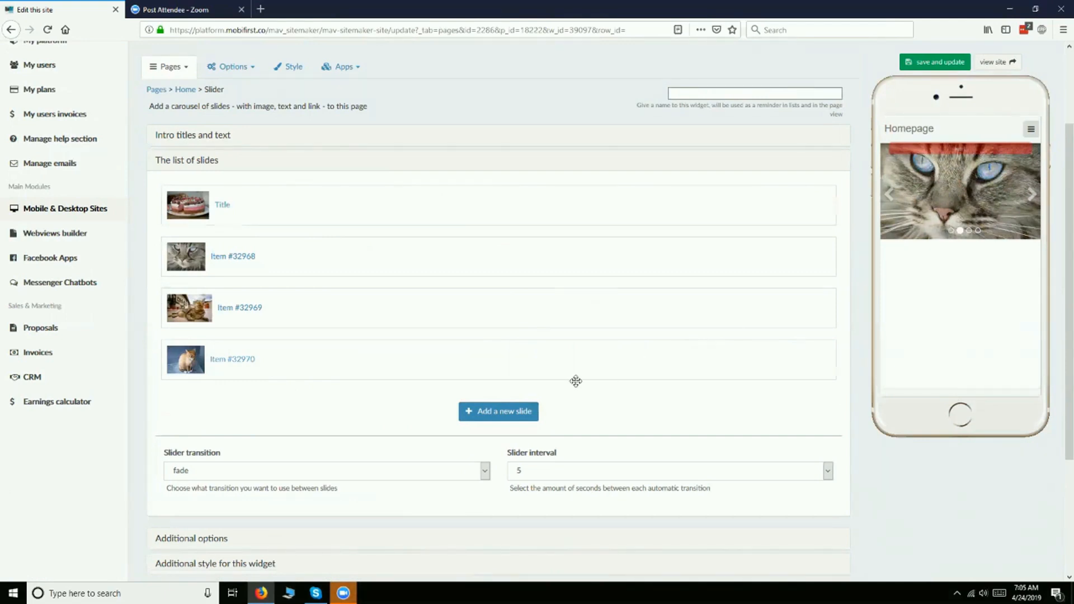
{"action": "scroll", "coordinate": [286, 405], "scroll_direction": "down", "scroll_amount": 3}
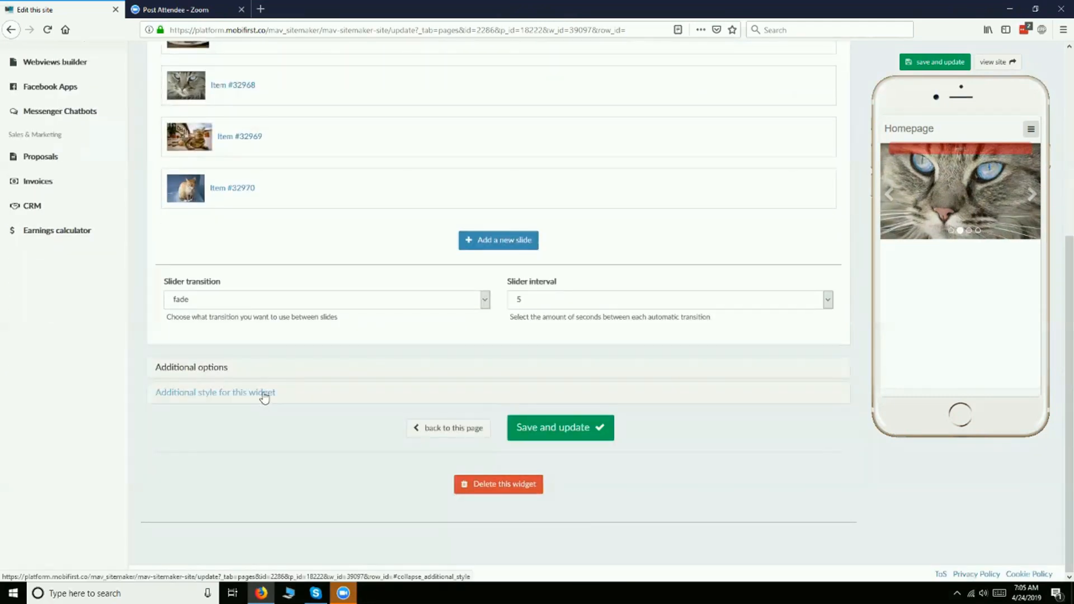
{"action": "left_click", "coordinate": [264, 394]}
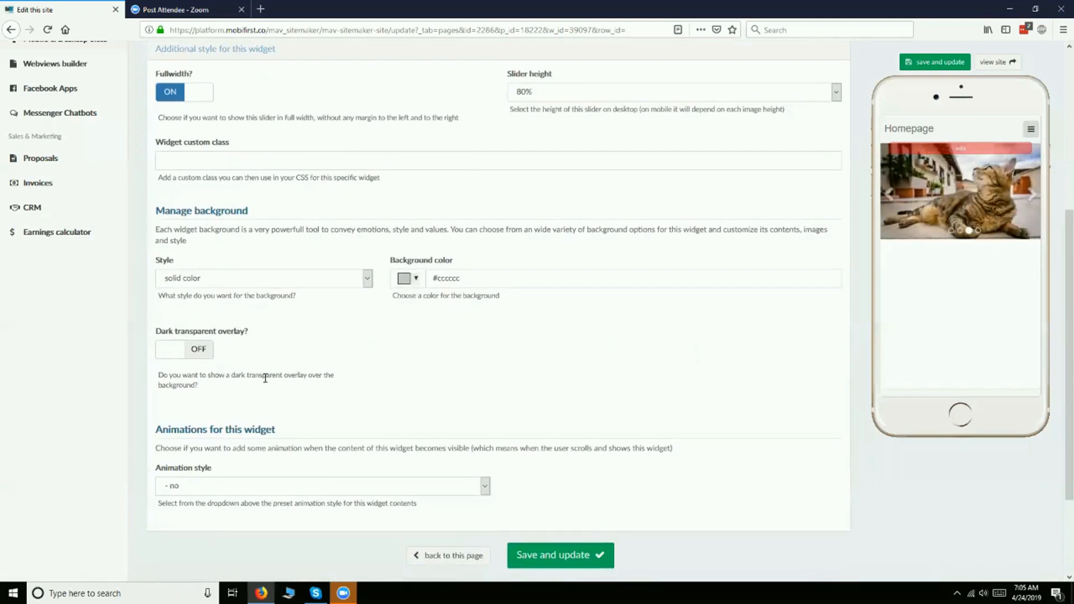
{"action": "scroll", "coordinate": [267, 375], "scroll_direction": "down", "scroll_amount": 3}
{"action": "left_click", "coordinate": [267, 370]}
{"action": "scroll", "coordinate": [267, 375], "scroll_direction": "up", "scroll_amount": 7}
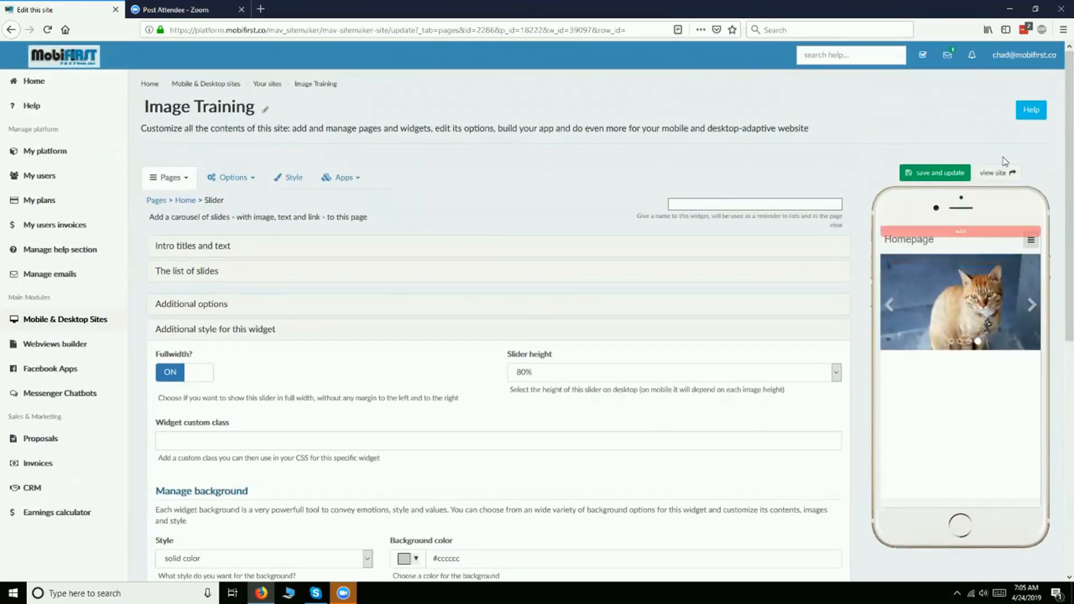
{"action": "scroll", "coordinate": [287, 179], "scroll_direction": "down", "scroll_amount": 3}
{"action": "scroll", "coordinate": [288, 179], "scroll_direction": "down", "scroll_amount": 3}
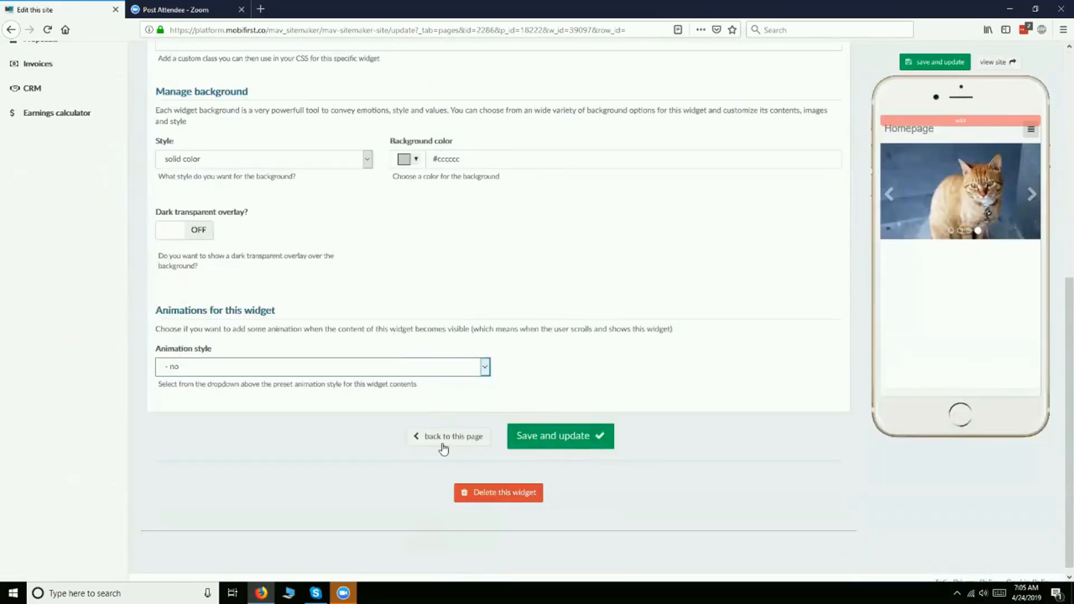
- Go back to the Home page settings and look over its widgets, headers and titles
{"action": "left_click", "coordinate": [442, 447]}
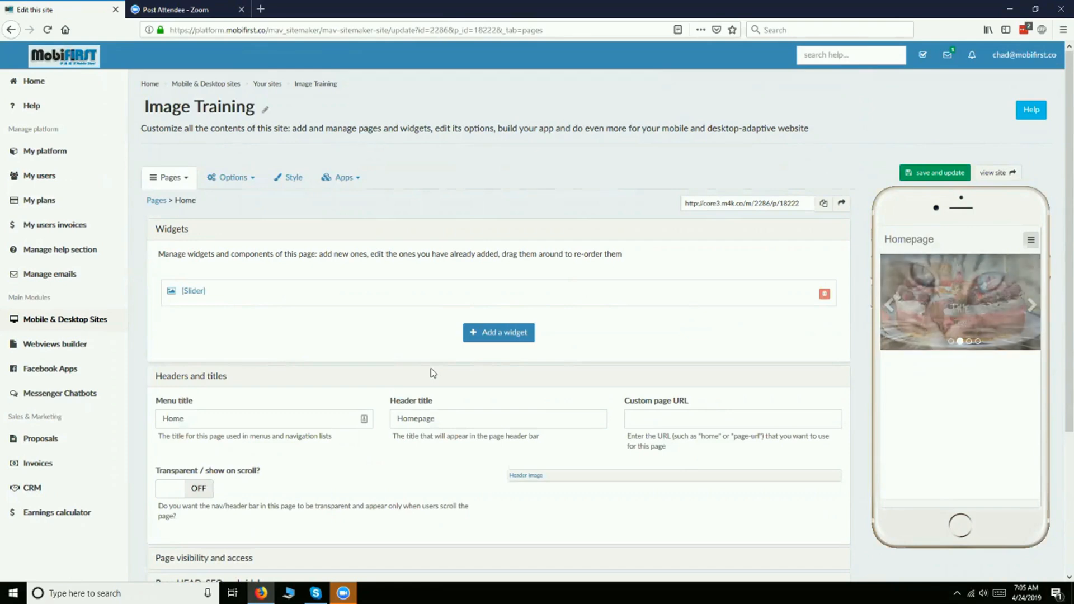
{"action": "scroll", "coordinate": [431, 368], "scroll_direction": "down", "scroll_amount": 3}
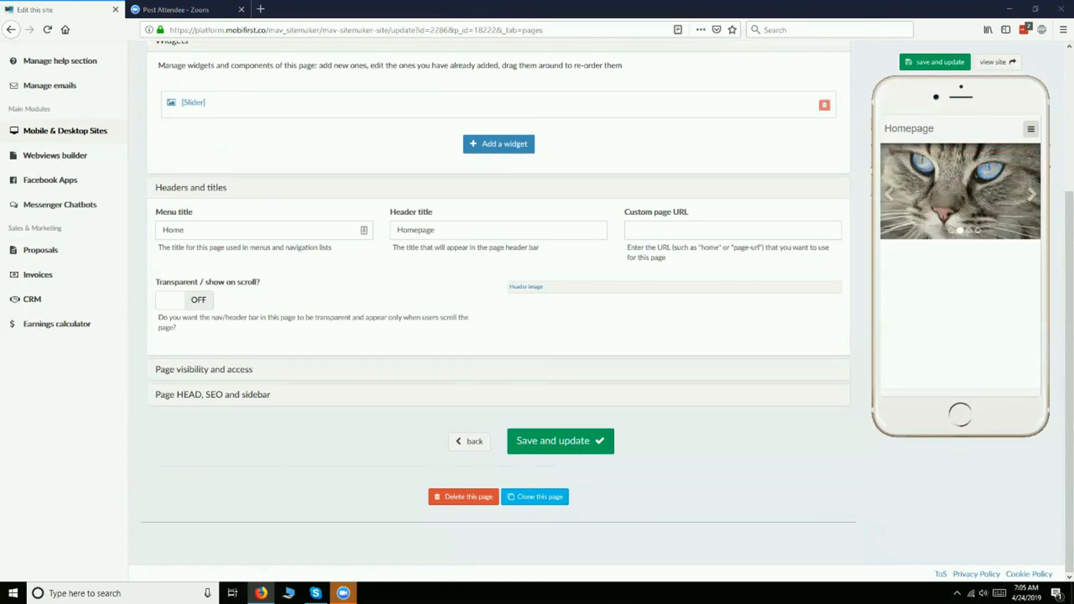
{"action": "scroll", "coordinate": [369, 361], "scroll_direction": "up", "scroll_amount": 3}
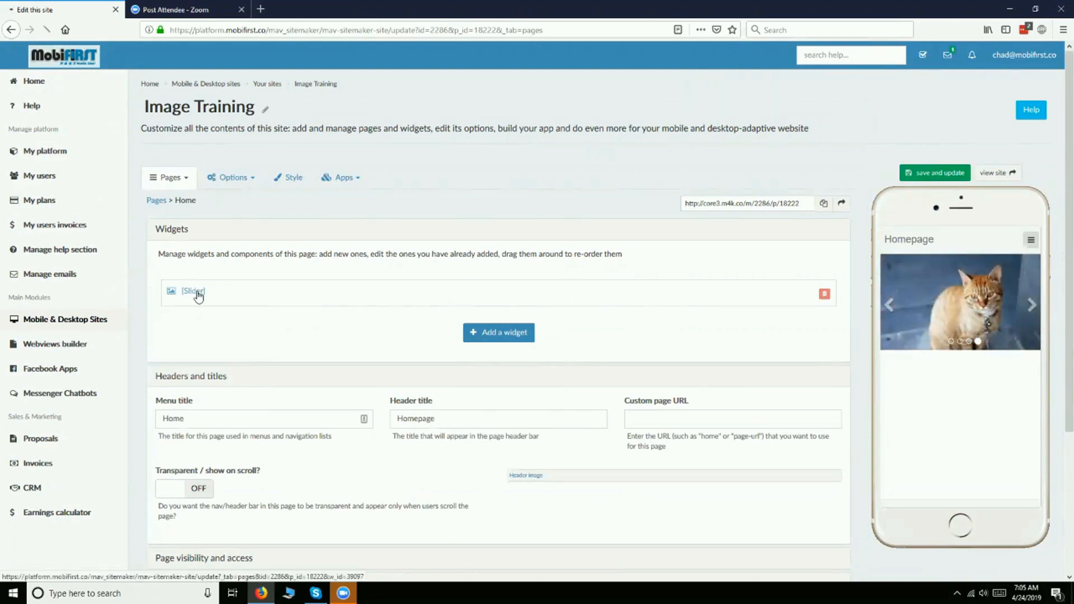
- Reopen the slider widget, delete the second slide with the grey cat close-up and cycle through the remaining slides in the preview
{"action": "left_click", "coordinate": [197, 295]}
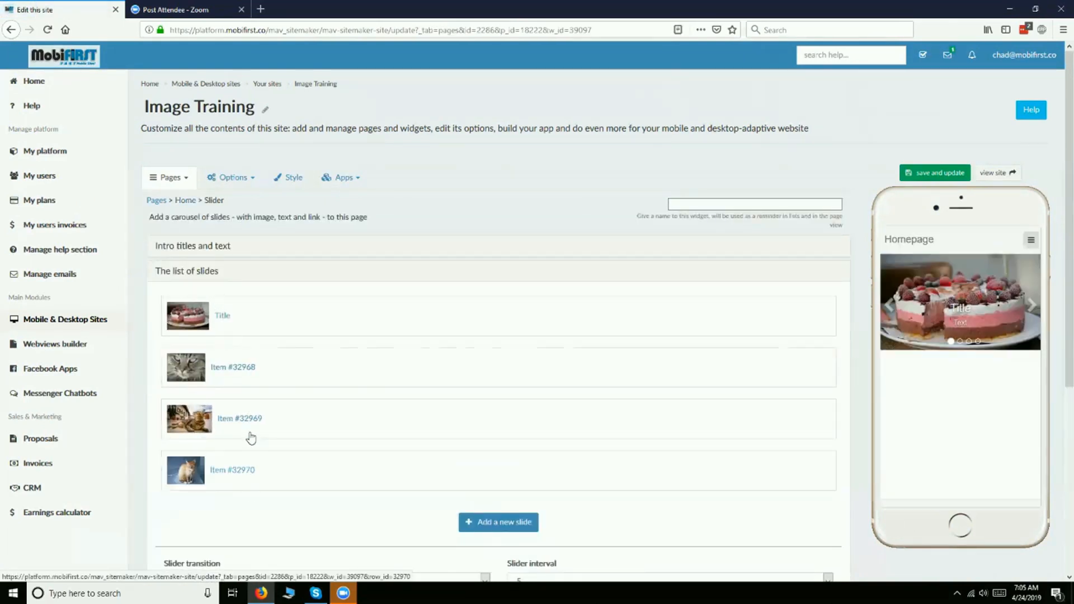
{"action": "left_click", "coordinate": [239, 368]}
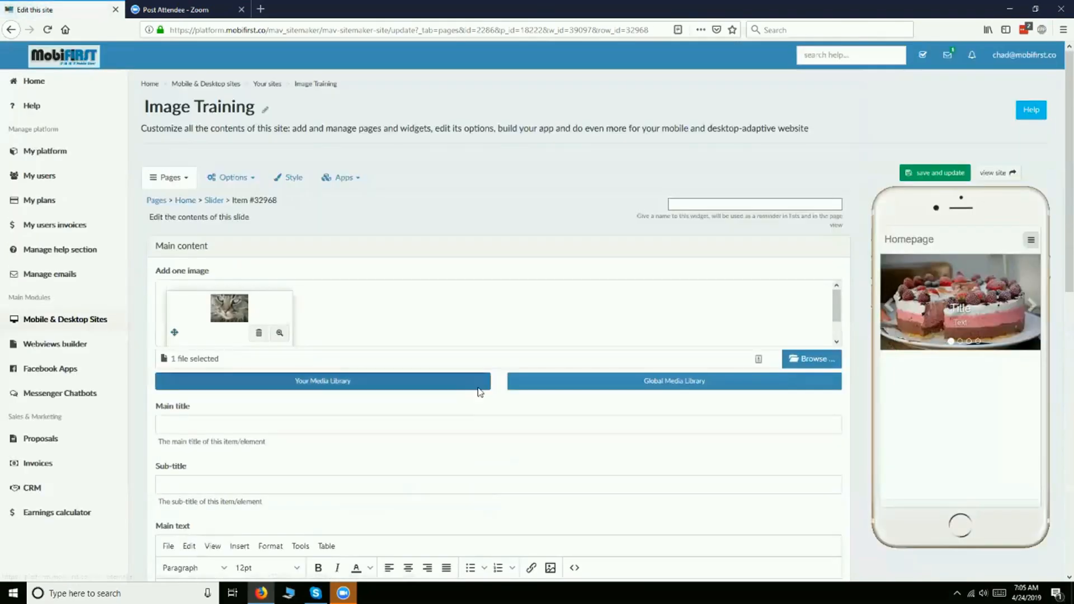
{"action": "scroll", "coordinate": [479, 390], "scroll_direction": "down", "scroll_amount": 10}
{"action": "left_click", "coordinate": [505, 489]}
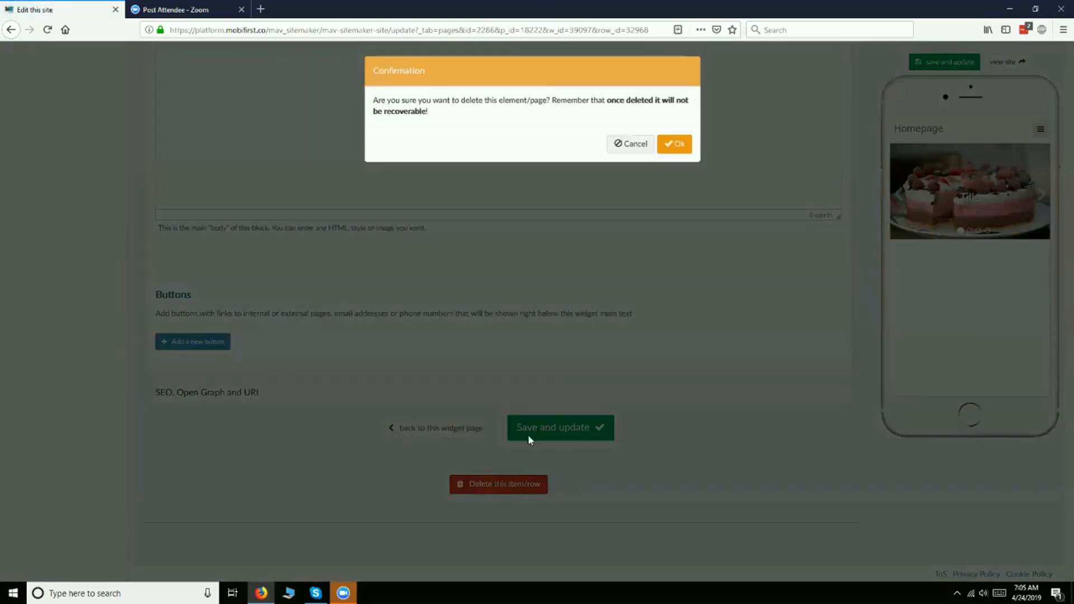
{"action": "left_click", "coordinate": [673, 146]}
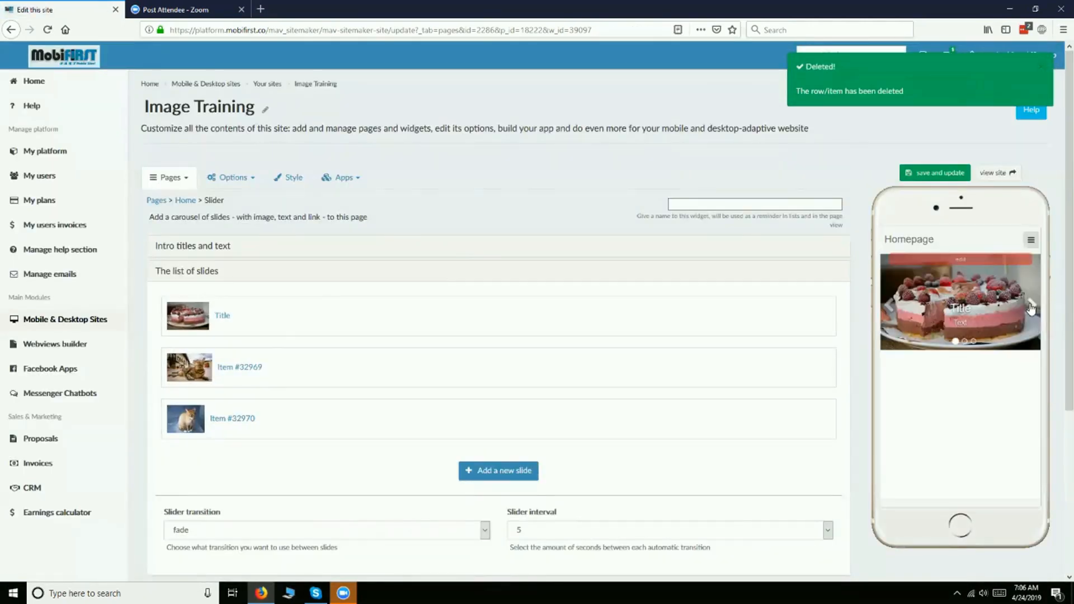
{"action": "left_click", "coordinate": [1031, 307]}
{"action": "left_click", "coordinate": [1030, 306]}
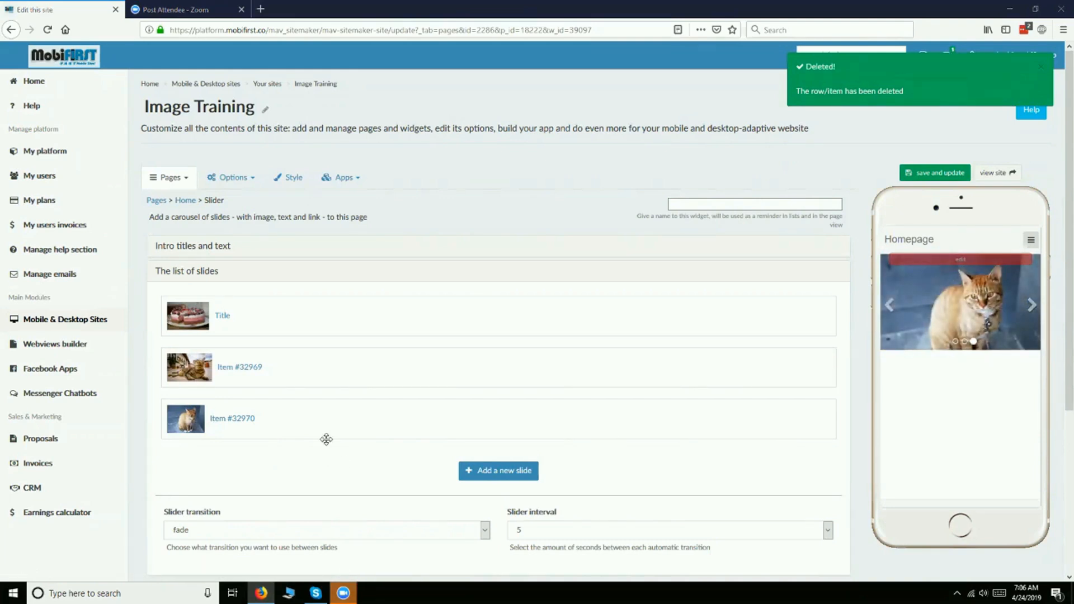
- Enter "Title" as the main title in the slider's intro titles and text, and save the widget
{"action": "left_click", "coordinate": [180, 245]}
{"action": "left_click", "coordinate": [224, 290]}
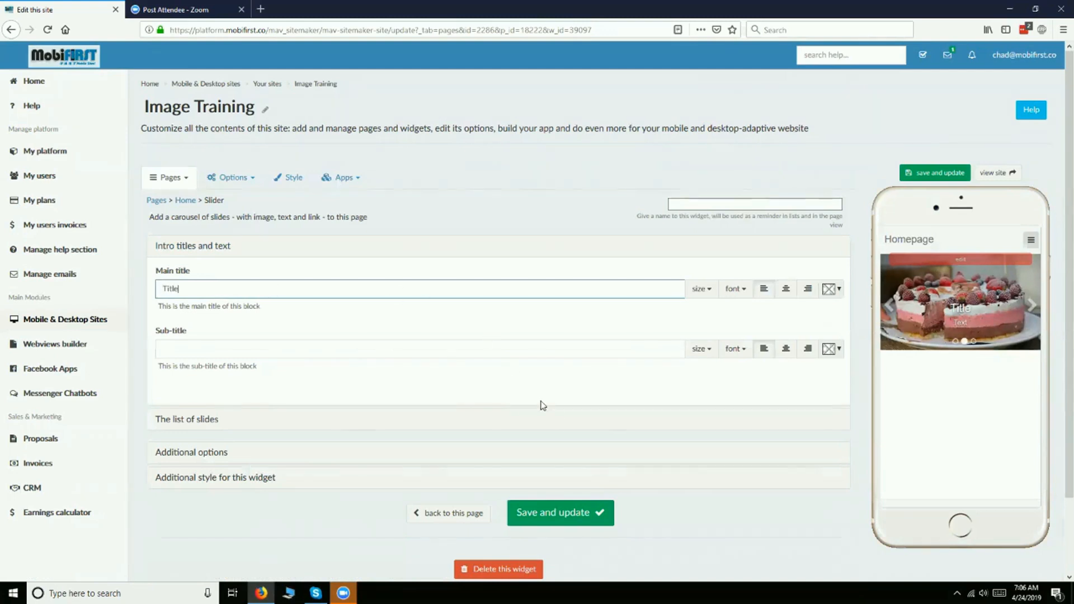
{"action": "left_click", "coordinate": [547, 520]}
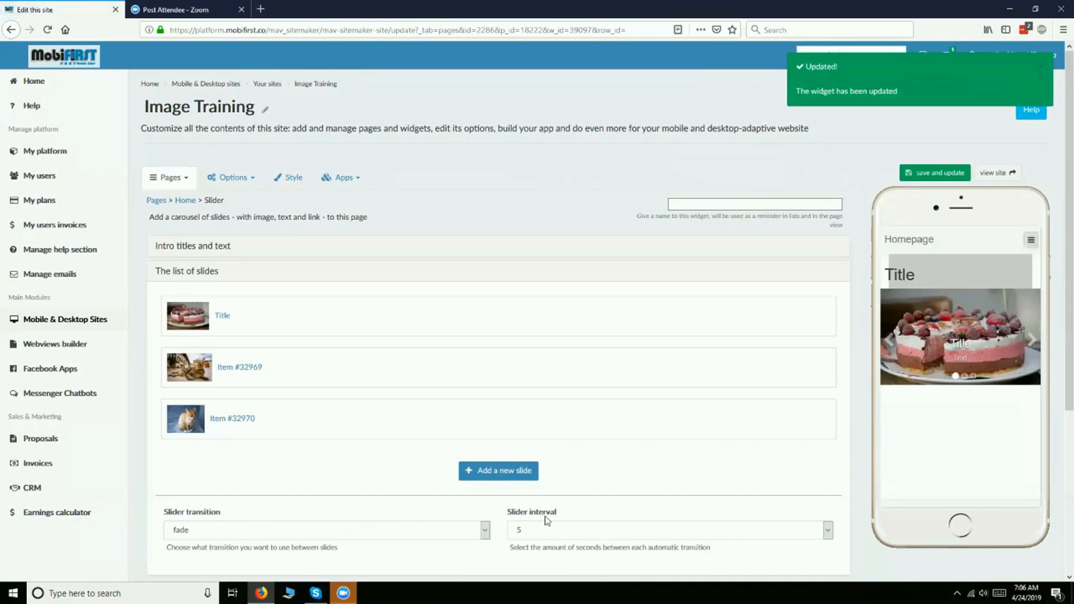
- Go back to the Home page settings and add a Thumbnails widget to the page
{"action": "mouse_move", "coordinate": [968, 272]}
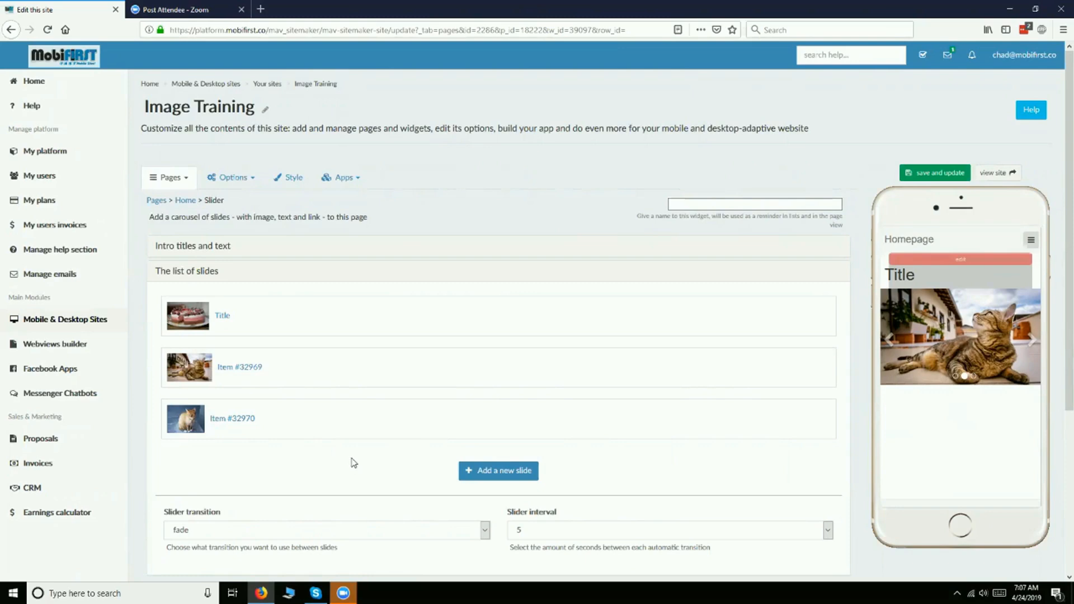
{"action": "scroll", "coordinate": [350, 463], "scroll_direction": "down", "scroll_amount": 4}
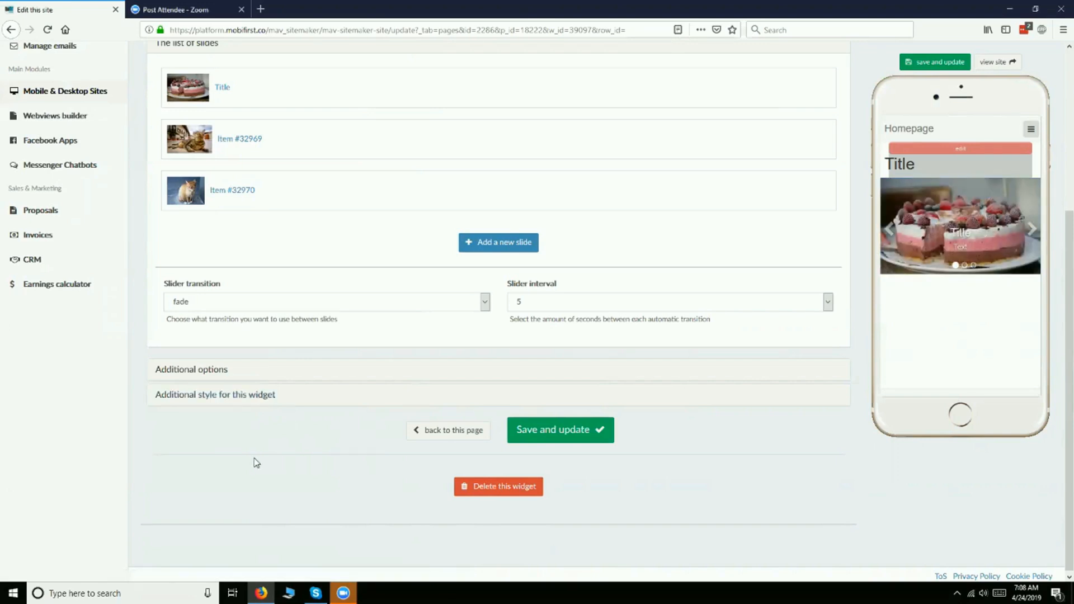
{"action": "scroll", "coordinate": [262, 476], "scroll_direction": "up", "scroll_amount": 5}
{"action": "scroll", "coordinate": [264, 474], "scroll_direction": "down", "scroll_amount": 5}
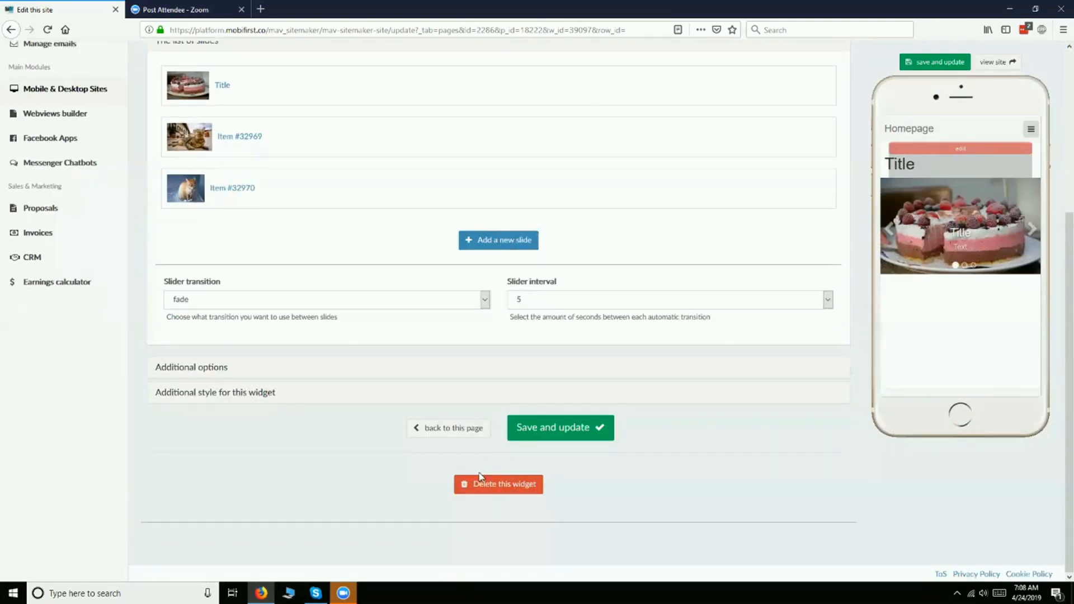
{"action": "left_click", "coordinate": [448, 428]}
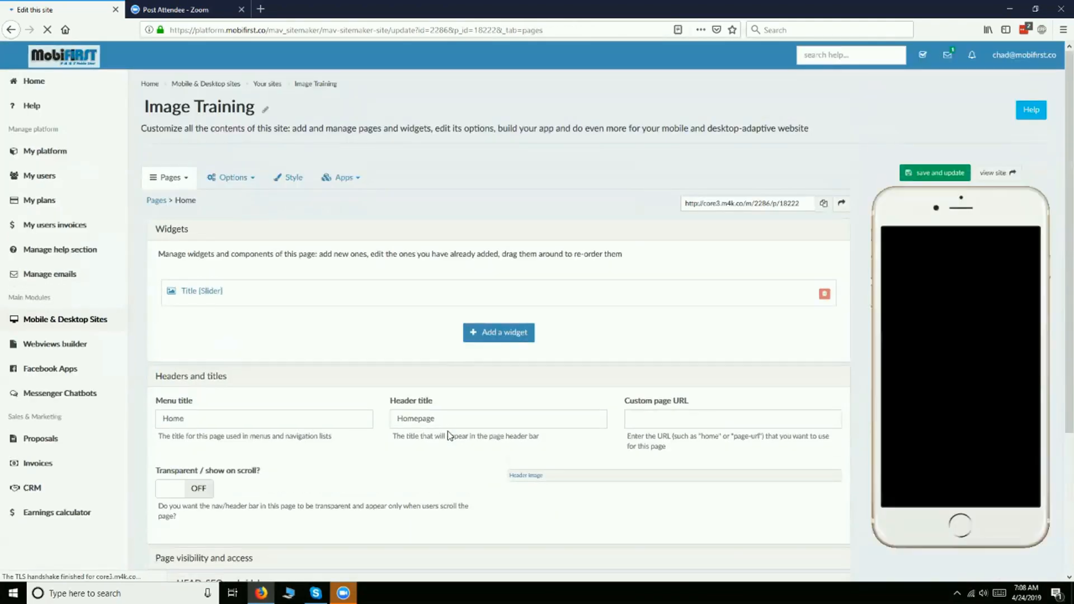
{"action": "left_click", "coordinate": [469, 332]}
{"action": "scroll", "coordinate": [470, 345], "scroll_direction": "down", "scroll_amount": 5}
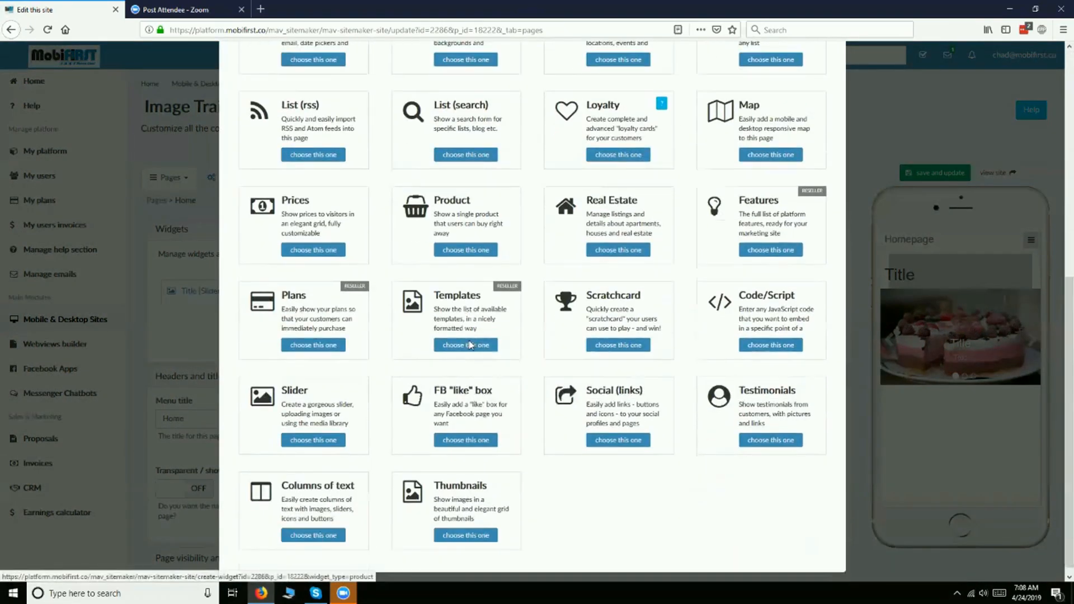
{"action": "left_click", "coordinate": [463, 529]}
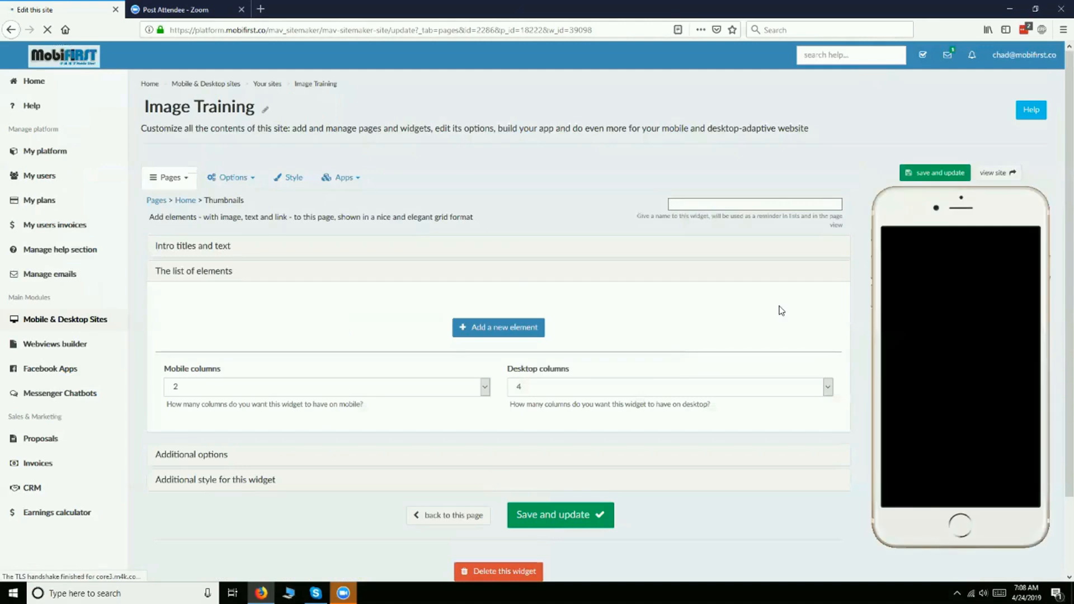
{"action": "left_click", "coordinate": [1030, 346]}
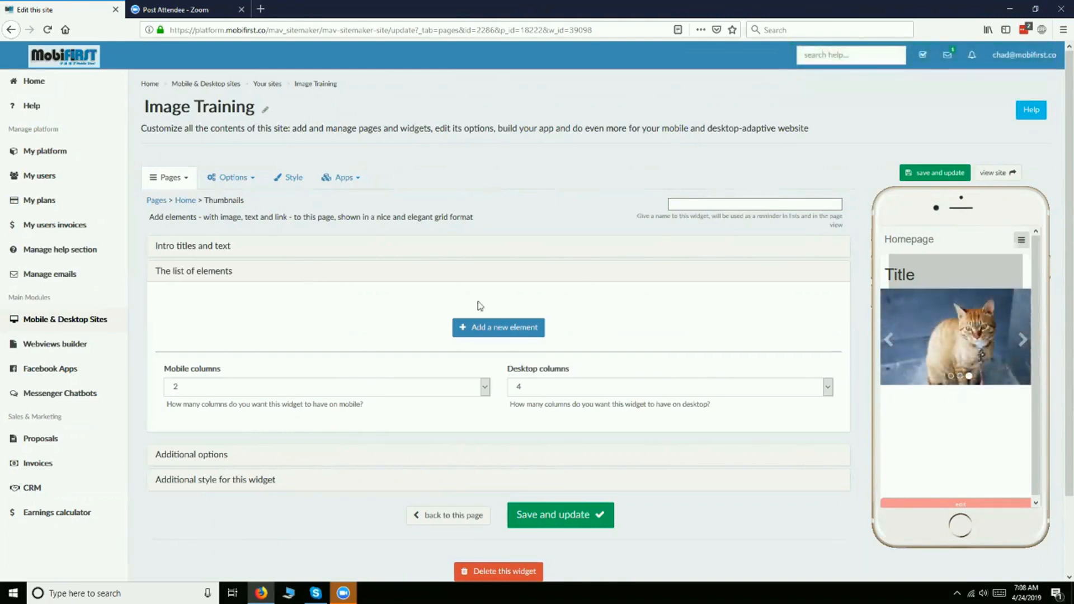
- Add a first element to the thumbnails, using the global media library image of two people jumping at sunset
{"action": "left_click", "coordinate": [480, 338]}
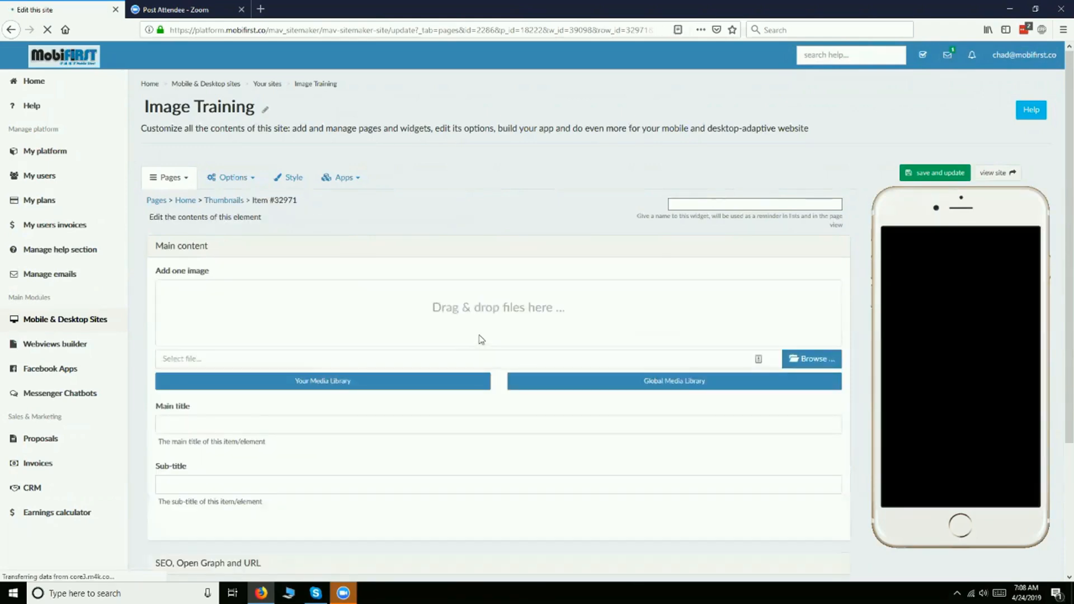
{"action": "left_click", "coordinate": [783, 381]}
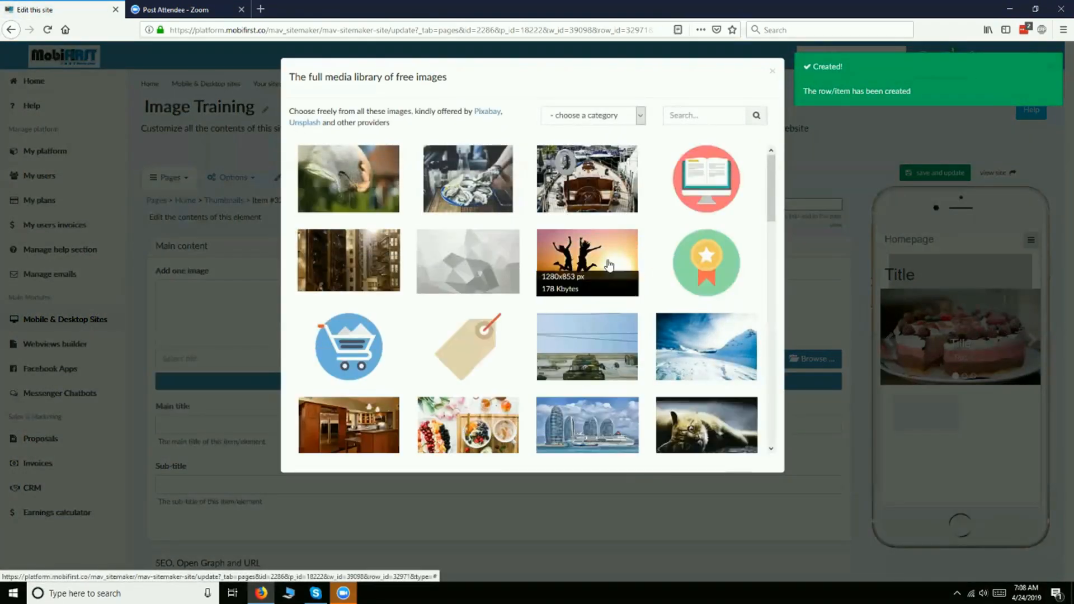
{"action": "left_click", "coordinate": [611, 268]}
{"action": "left_click", "coordinate": [689, 358]}
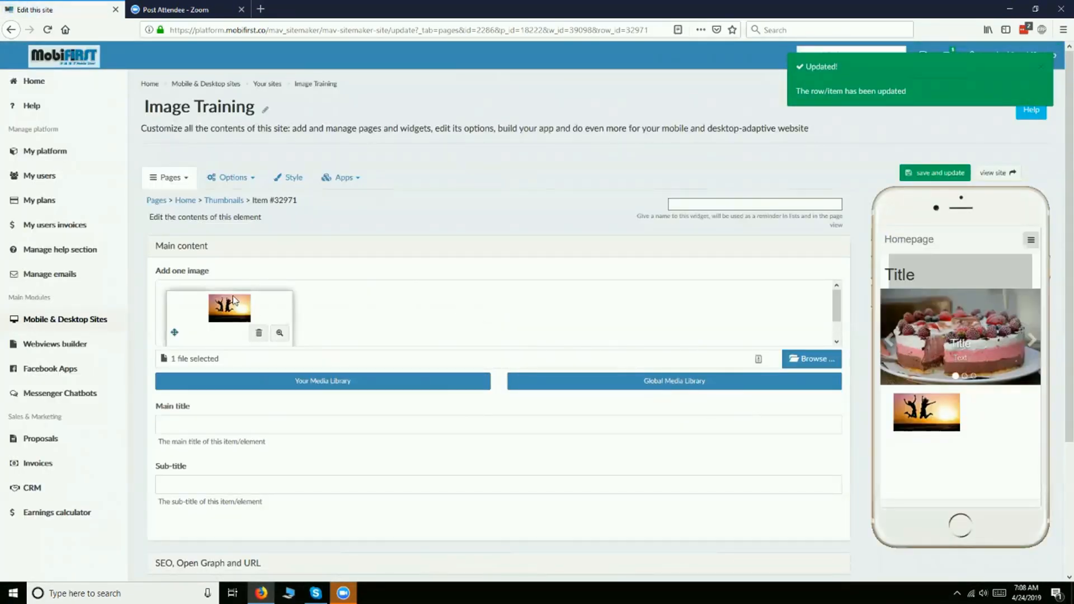
- Enter "Title" as the main title of the sunset element and save it
{"action": "mouse_move", "coordinate": [893, 414]}
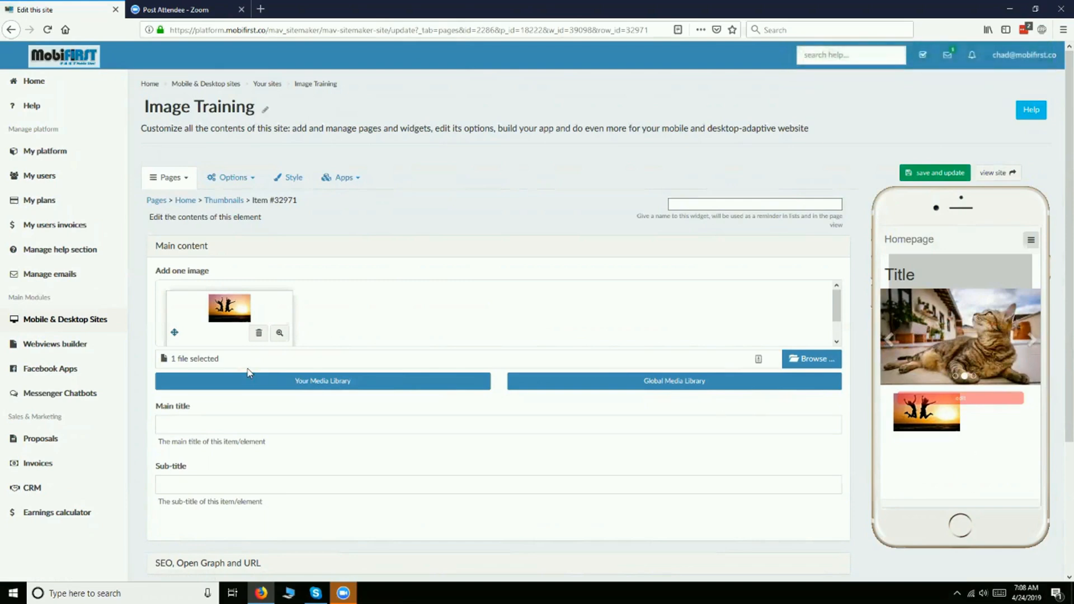
{"action": "left_click", "coordinate": [247, 422]}
{"action": "type", "text": "Title"}
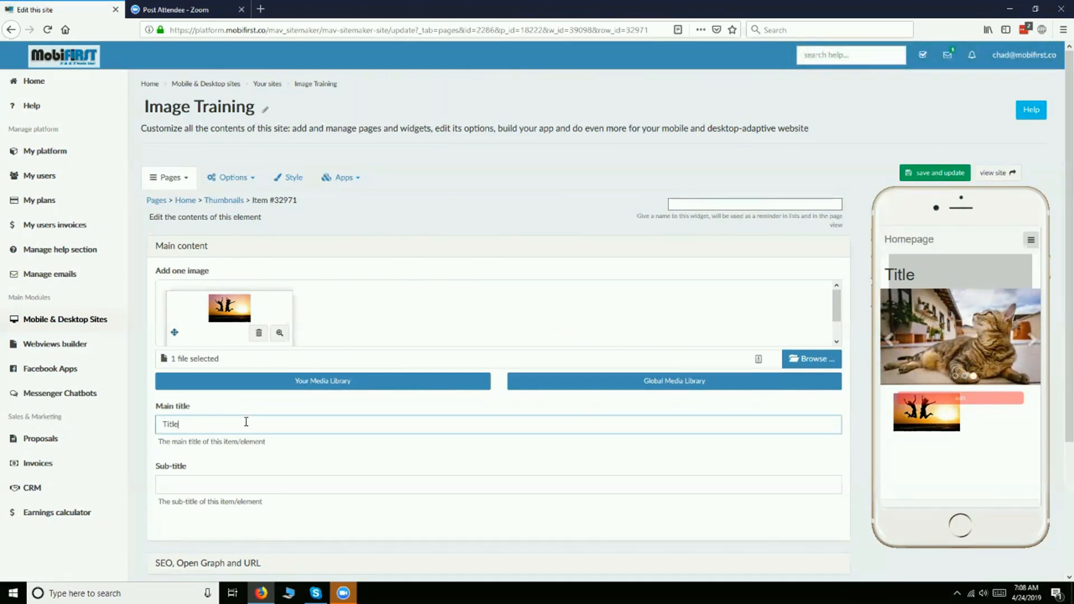
{"action": "left_click", "coordinate": [911, 175]}
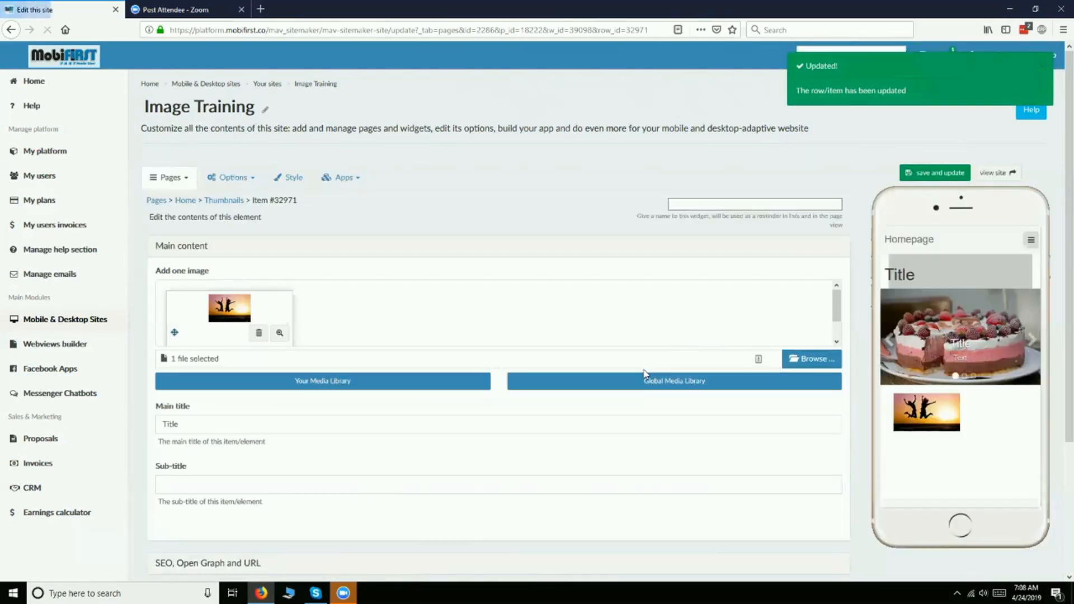
- Add a second thumbnail element with the mountain-at-dusk image from the global media library
{"action": "scroll", "coordinate": [529, 364], "scroll_direction": "down", "scroll_amount": 2}
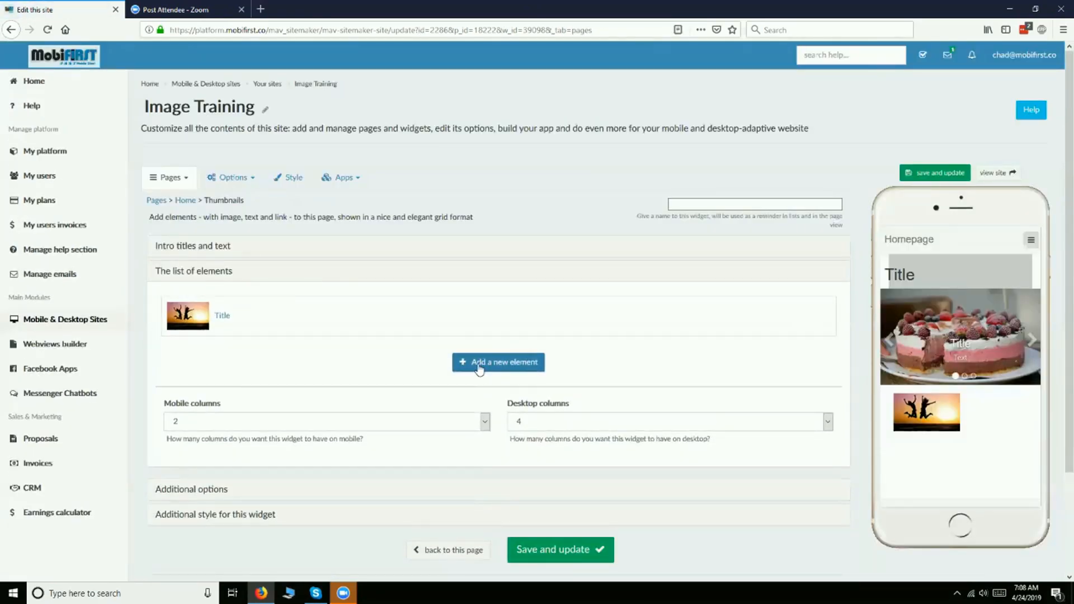
{"action": "left_click", "coordinate": [478, 365]}
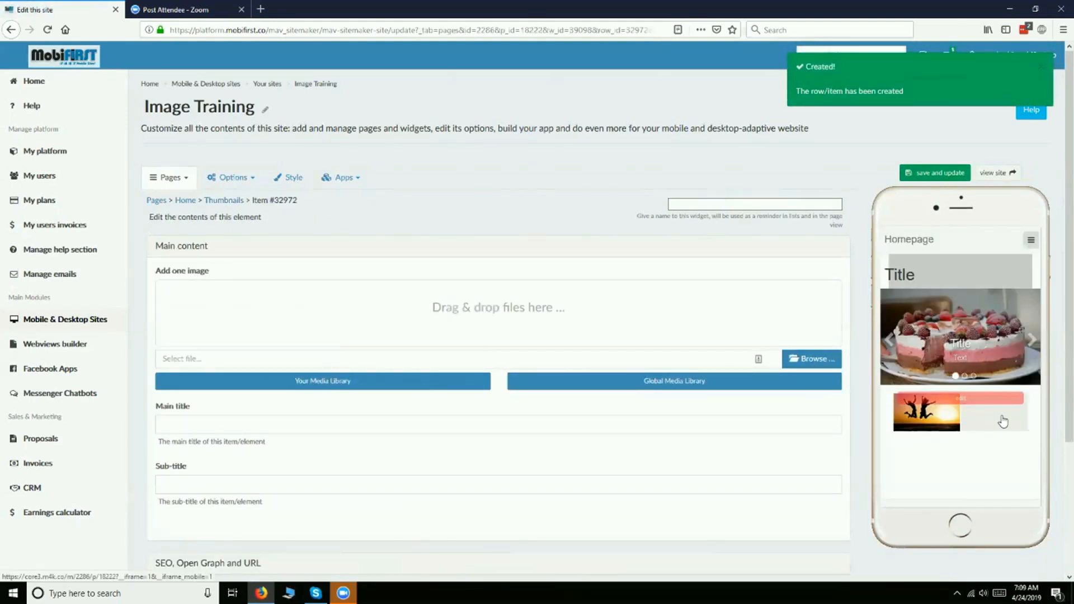
{"action": "left_click", "coordinate": [637, 379]}
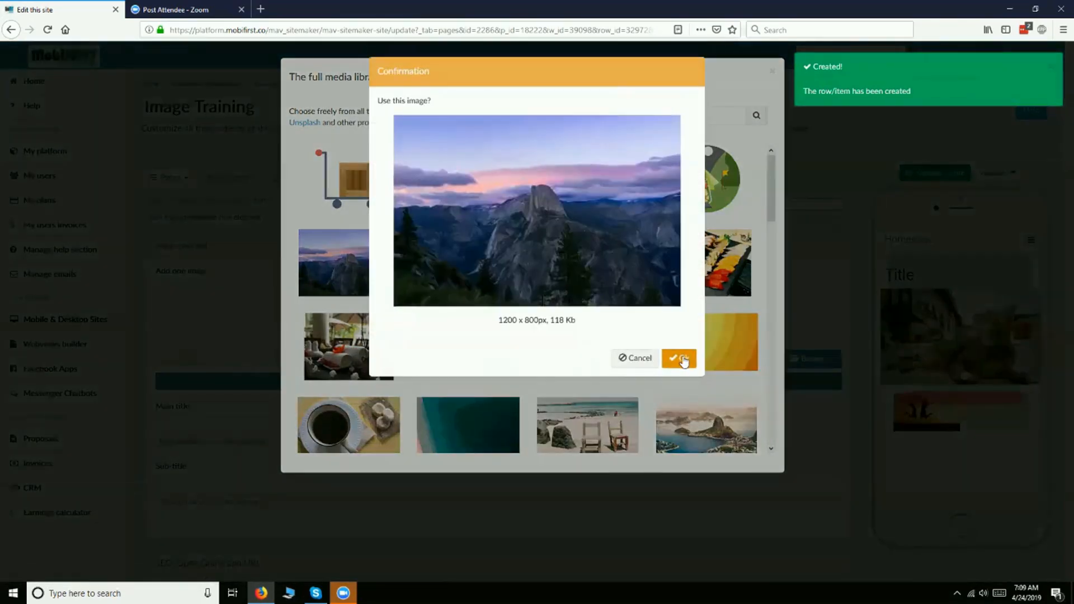
{"action": "left_click", "coordinate": [681, 357]}
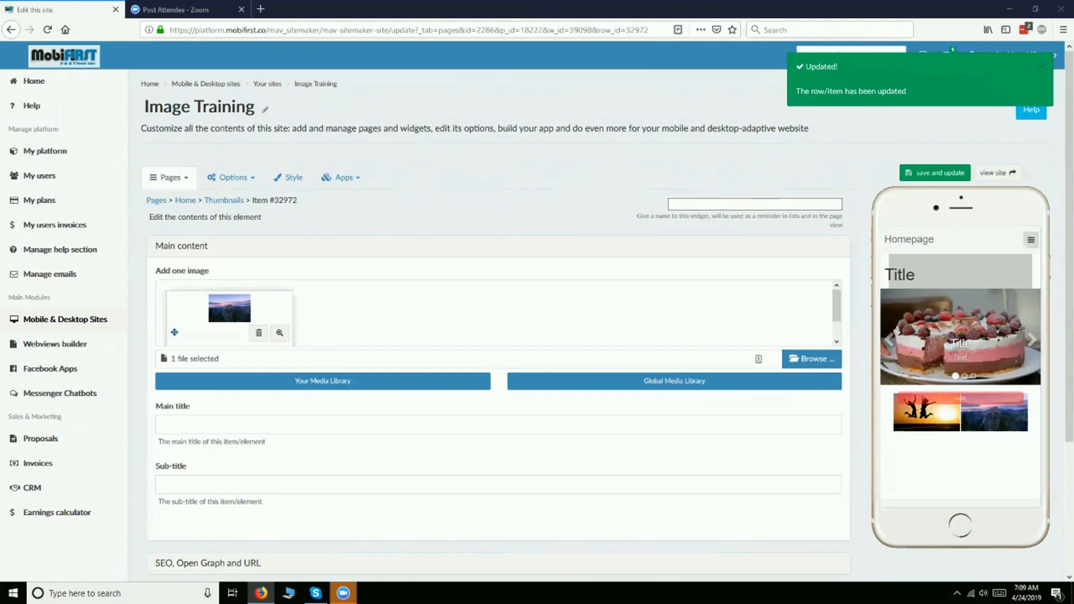
- Return to the Thumbnails widget and add a third element with the library image of a kitten in a wicker basket
{"action": "scroll", "coordinate": [520, 516], "scroll_direction": "down", "scroll_amount": 3}
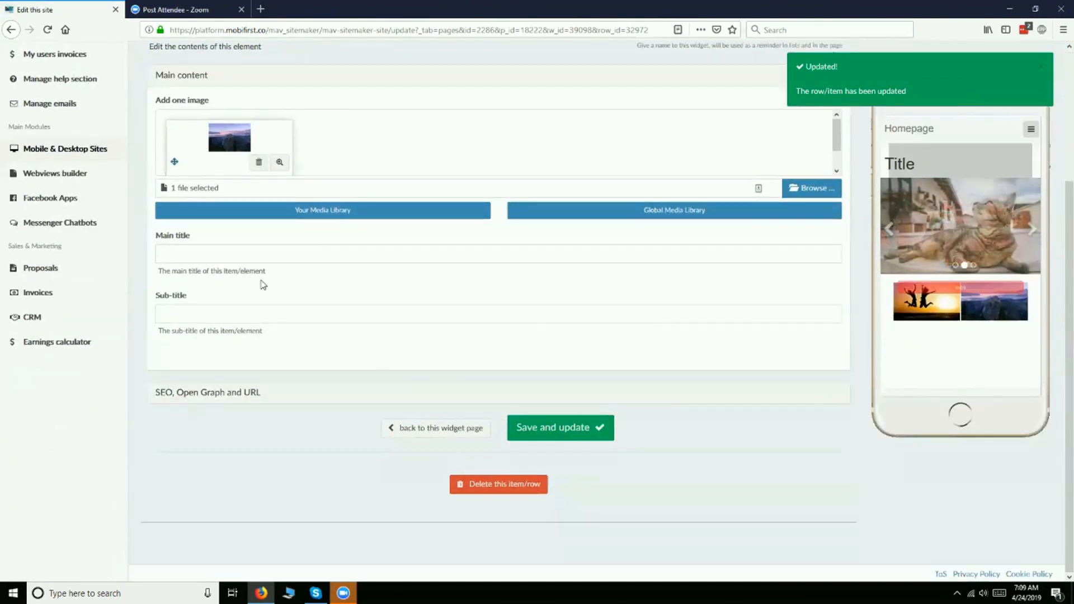
{"action": "left_click", "coordinate": [411, 431]}
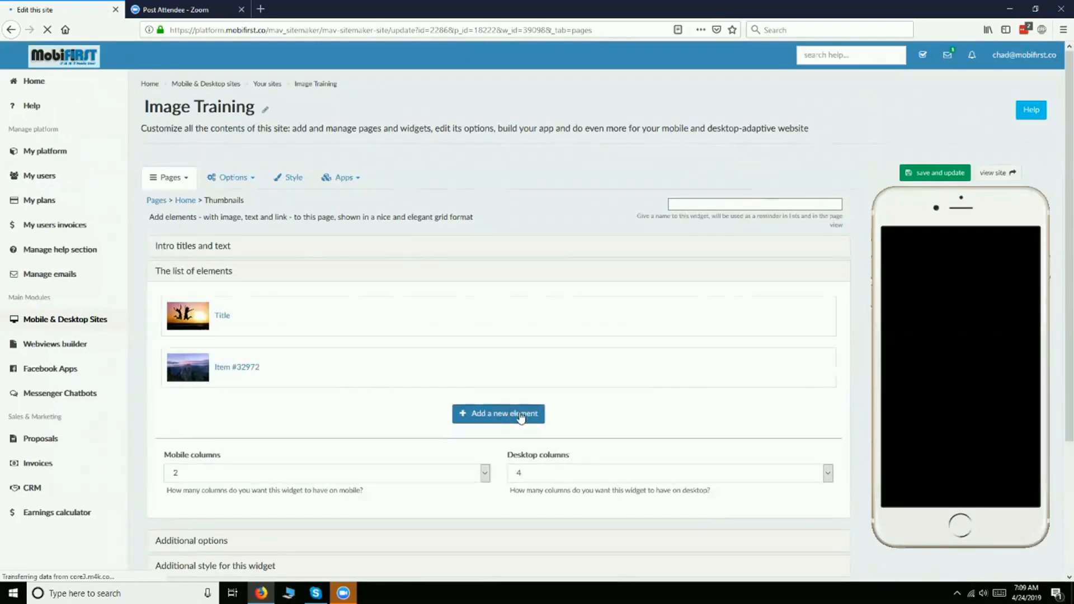
{"action": "left_click", "coordinate": [520, 414]}
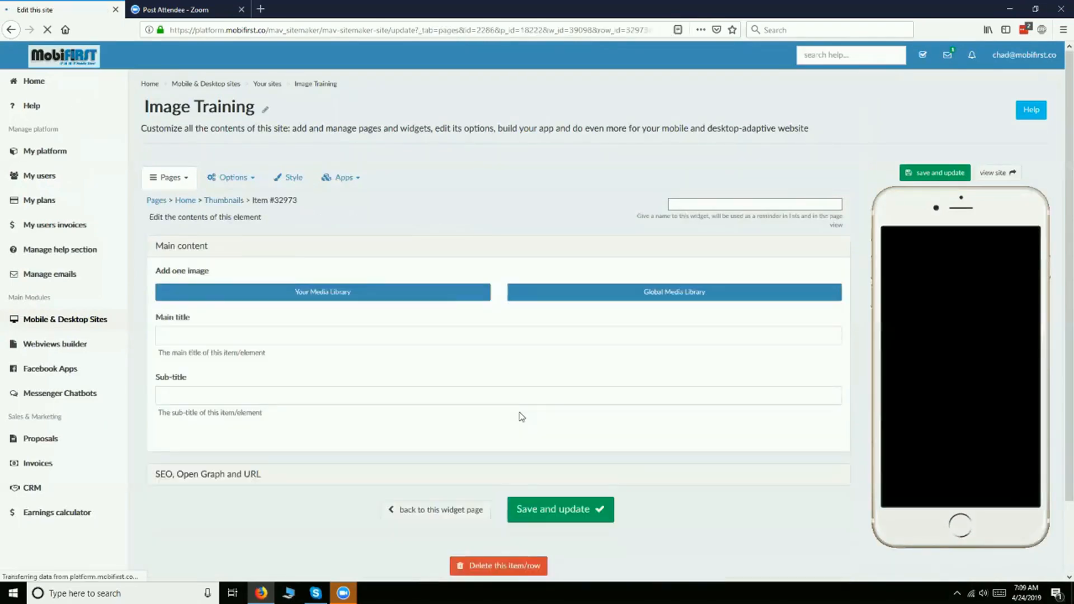
{"action": "left_click", "coordinate": [621, 384]}
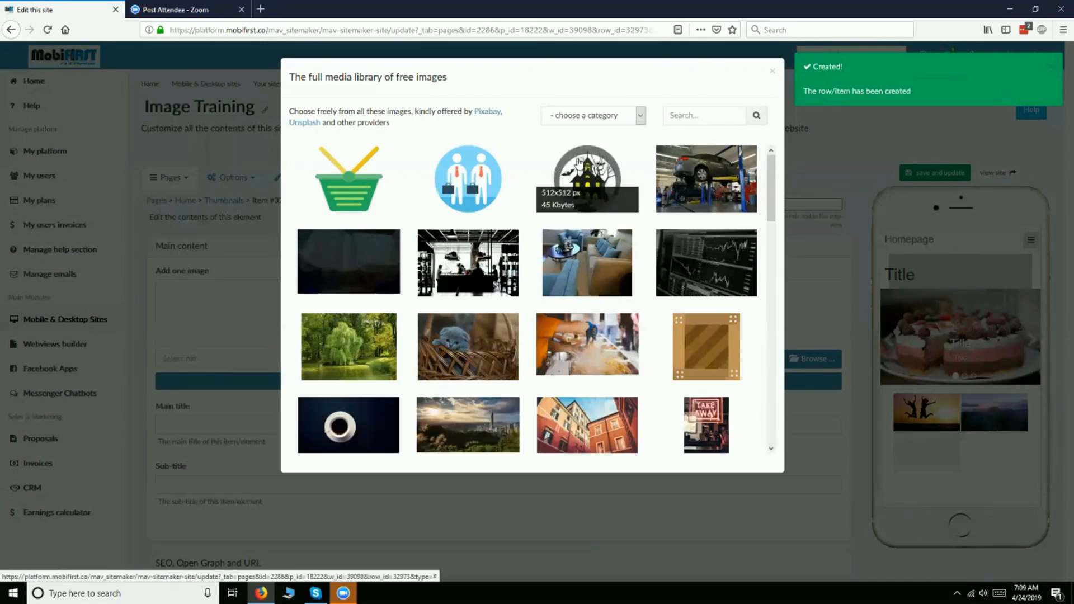
{"action": "left_click", "coordinate": [458, 339]}
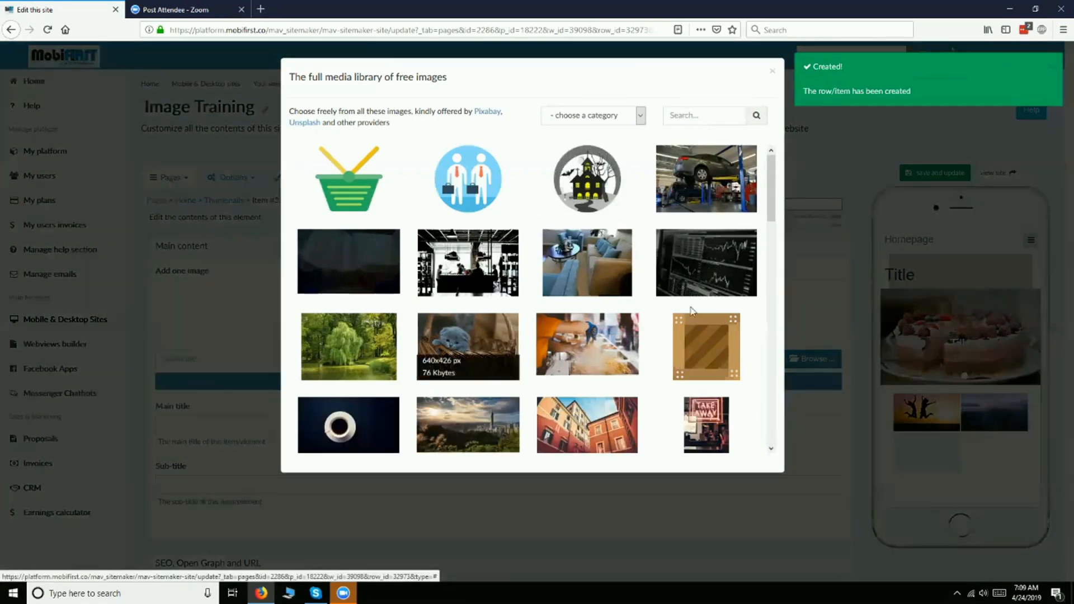
{"action": "left_click", "coordinate": [681, 361]}
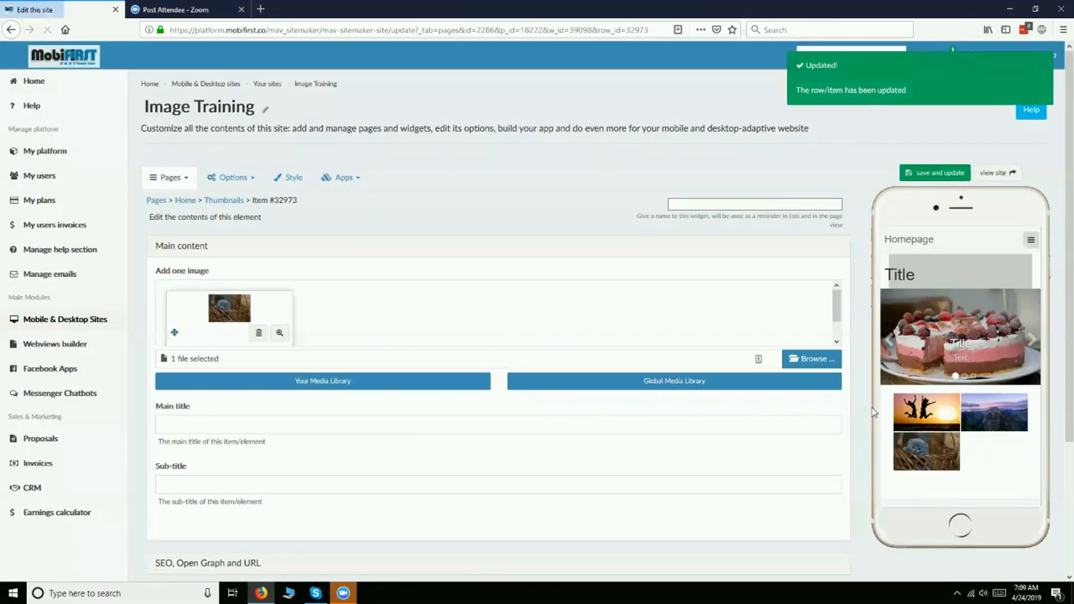
- Give the kitten element the main title "Title" and the sub-title "Subtitle", and save it
{"action": "scroll", "coordinate": [408, 425], "scroll_direction": "down", "scroll_amount": 3}
{"action": "scroll", "coordinate": [405, 425], "scroll_direction": "down", "scroll_amount": 1}
{"action": "left_click", "coordinate": [324, 317]}
{"action": "key", "text": "Tab"}
{"action": "type", "text": "Su"}
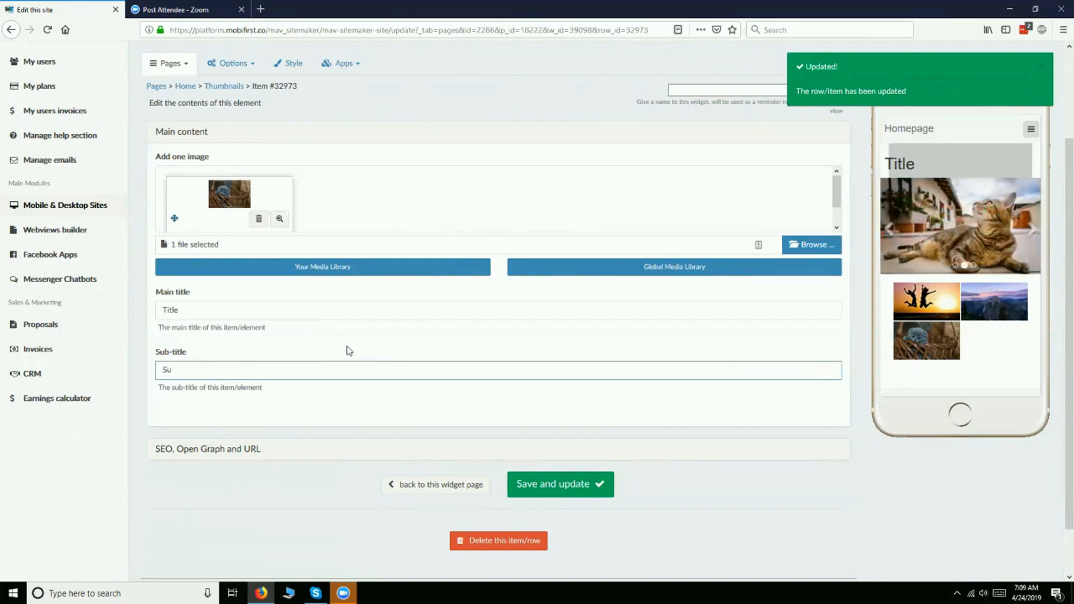
{"action": "type", "text": "btitle"}
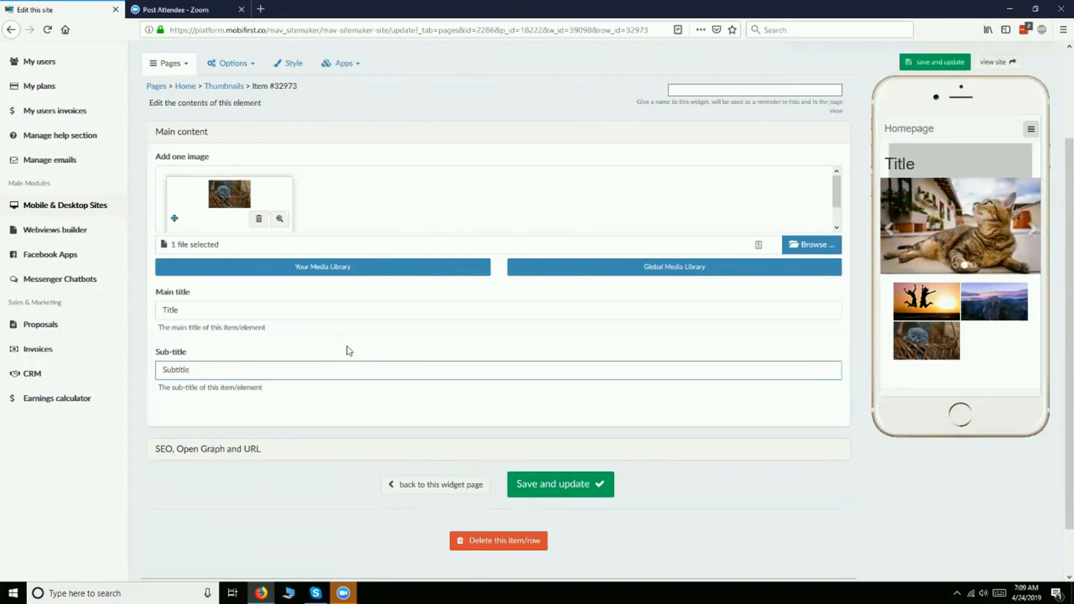
{"action": "left_click", "coordinate": [582, 484]}
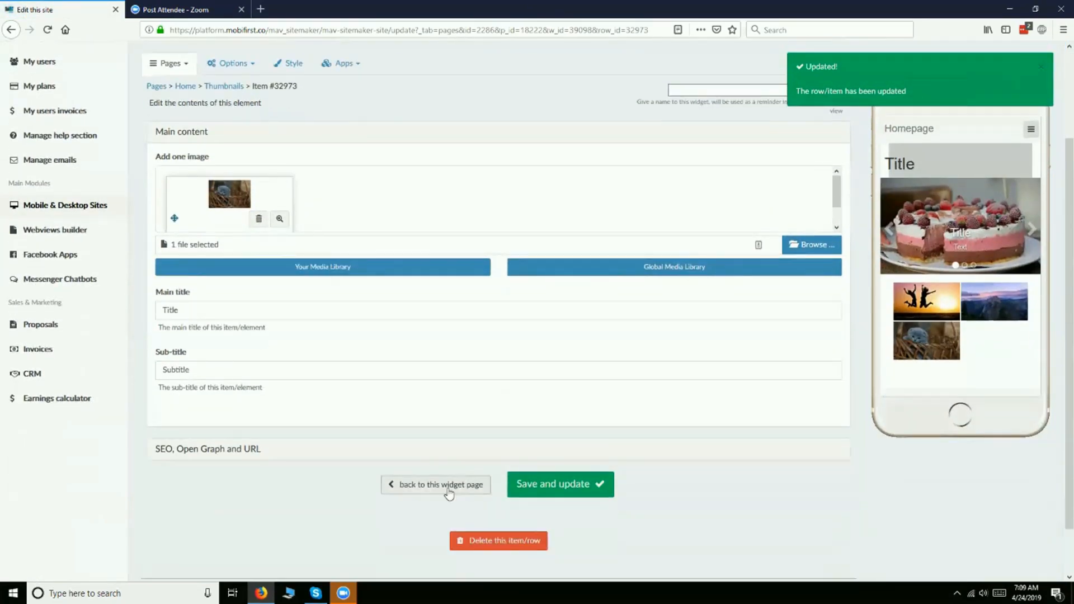
- Return to the Thumbnails widget and add a fourth element with the library image of a white cat lying down
{"action": "left_click", "coordinate": [449, 485]}
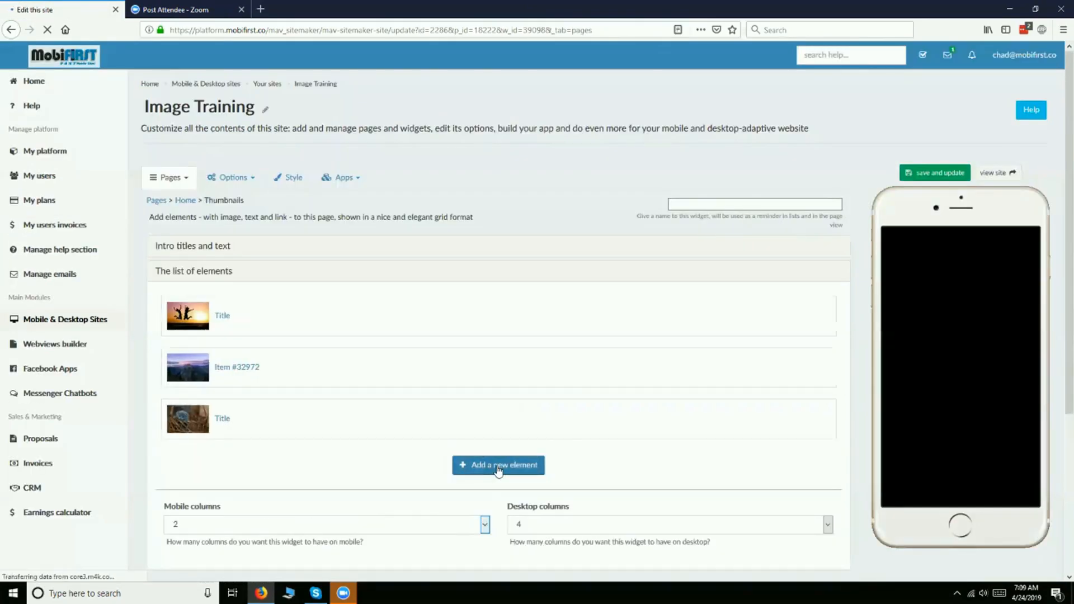
{"action": "left_click", "coordinate": [498, 465]}
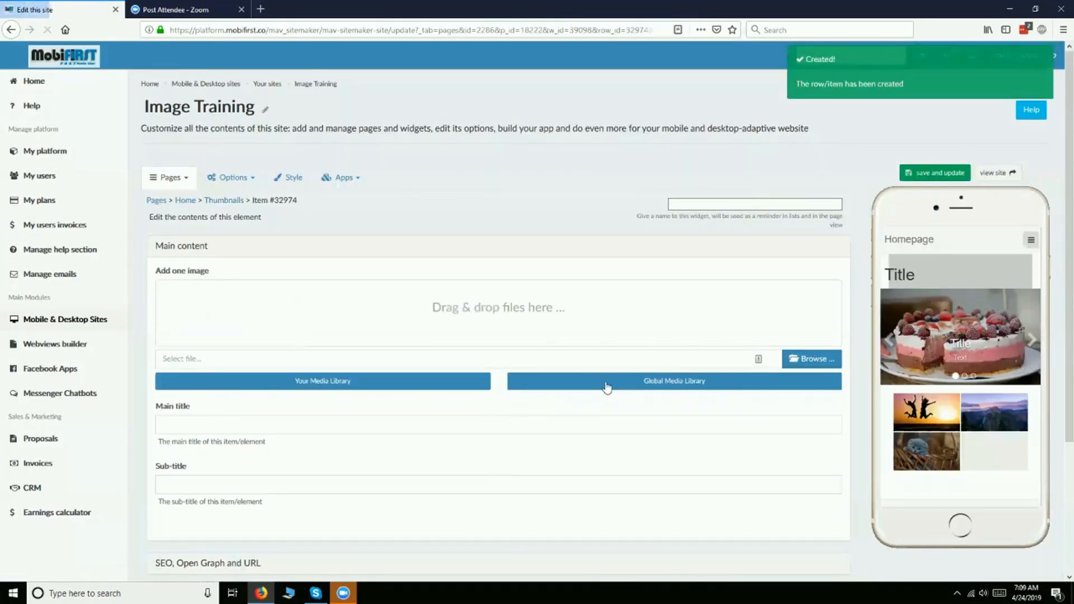
{"action": "left_click", "coordinate": [607, 385]}
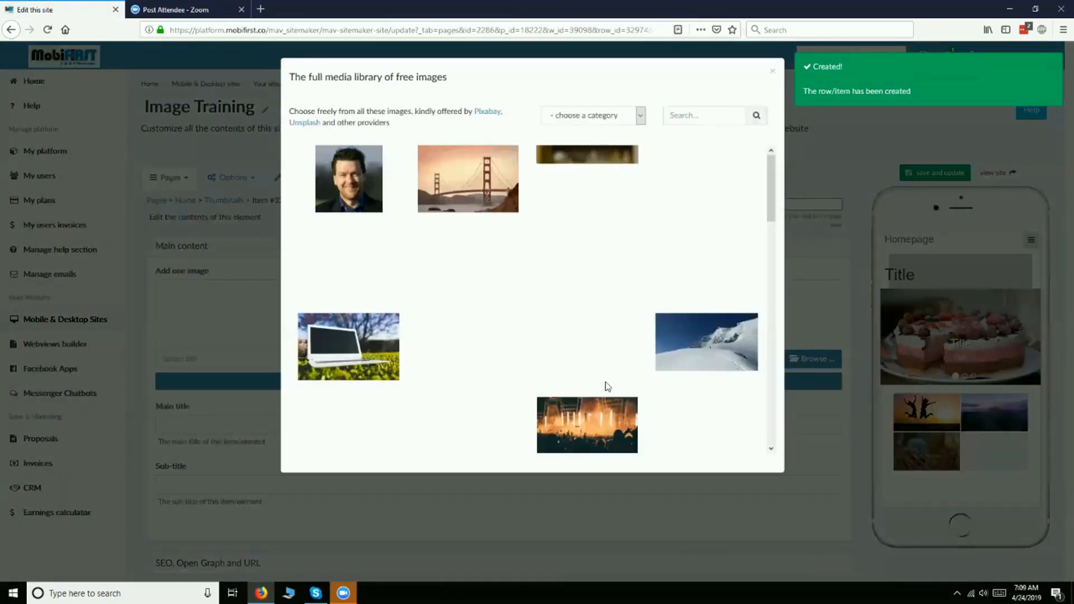
{"action": "left_click", "coordinate": [587, 179]}
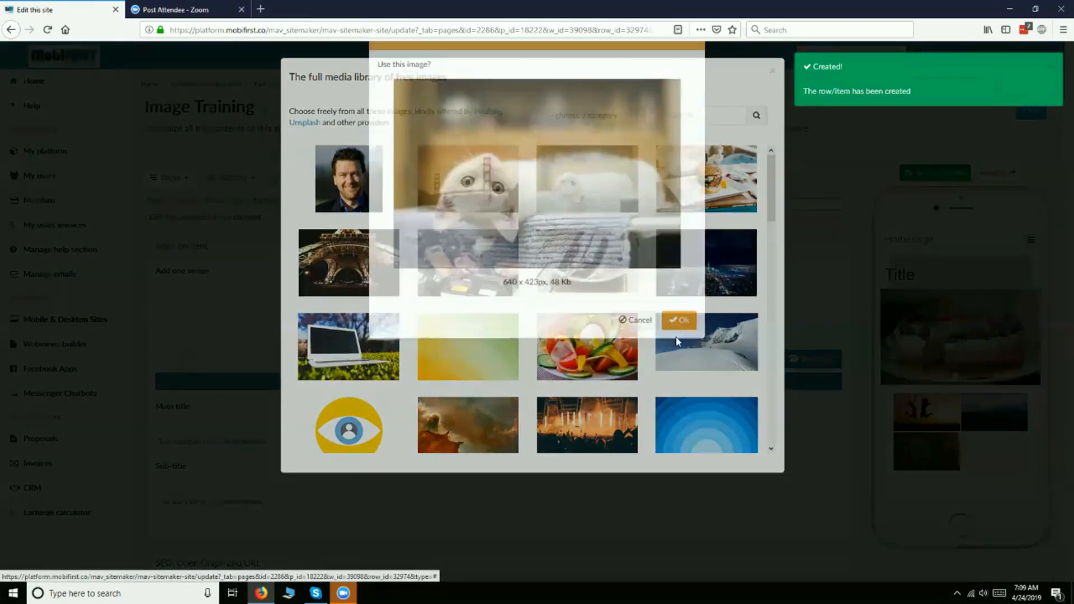
{"action": "left_click", "coordinate": [681, 357]}
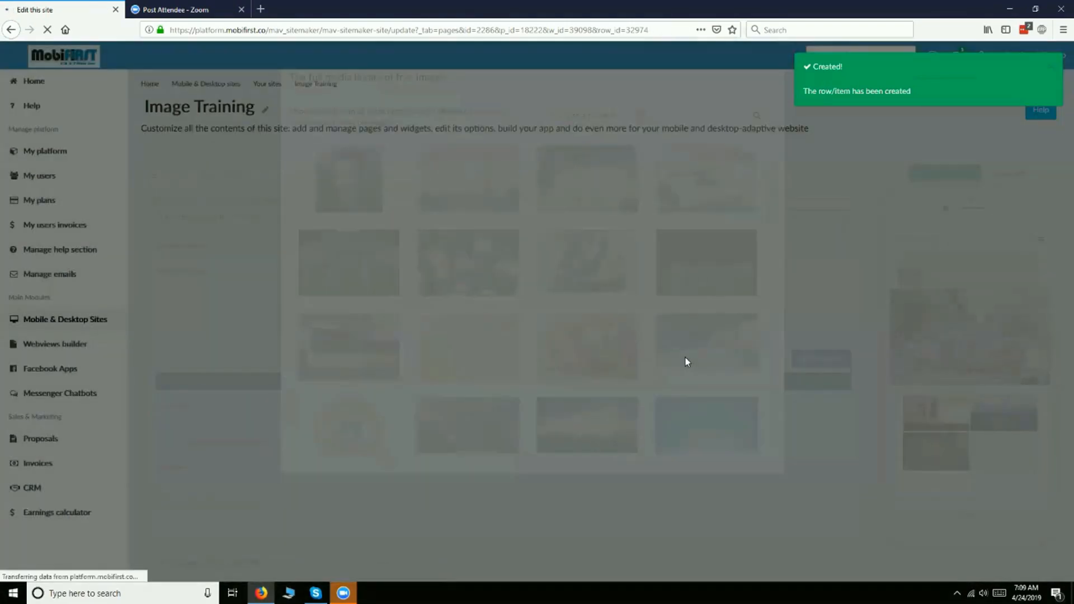
- Return to the Thumbnails widget, open the kitten thumbnail in the phone preview and browse through the enlarged images
{"action": "scroll", "coordinate": [672, 356], "scroll_direction": "down", "scroll_amount": 3}
{"action": "scroll", "coordinate": [659, 363], "scroll_direction": "up", "scroll_amount": 3}
{"action": "scroll", "coordinate": [658, 408], "scroll_direction": "down", "scroll_amount": 1}
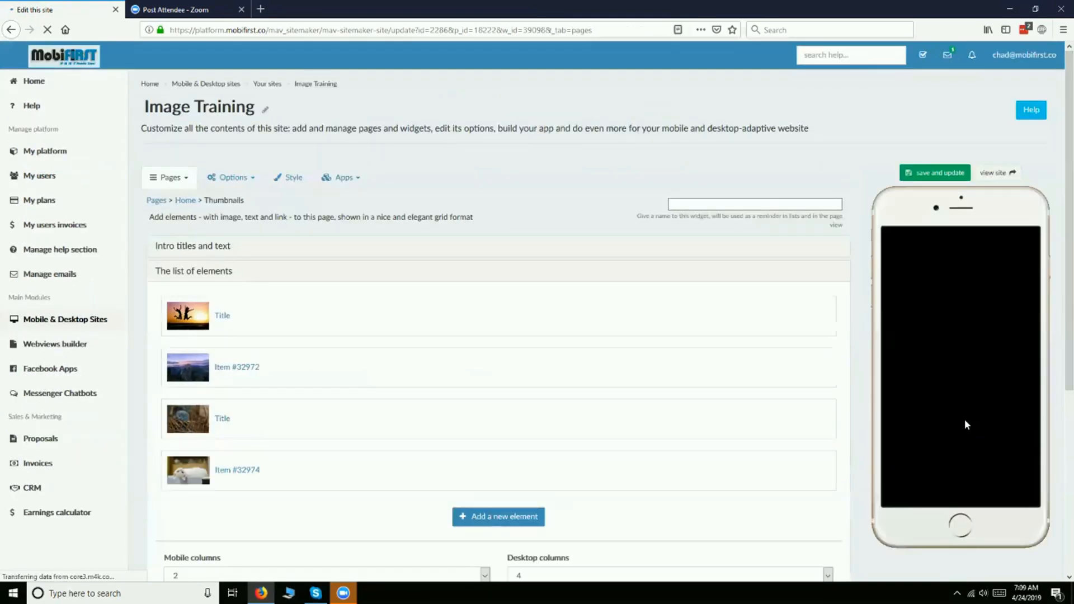
{"action": "left_click", "coordinate": [939, 441]}
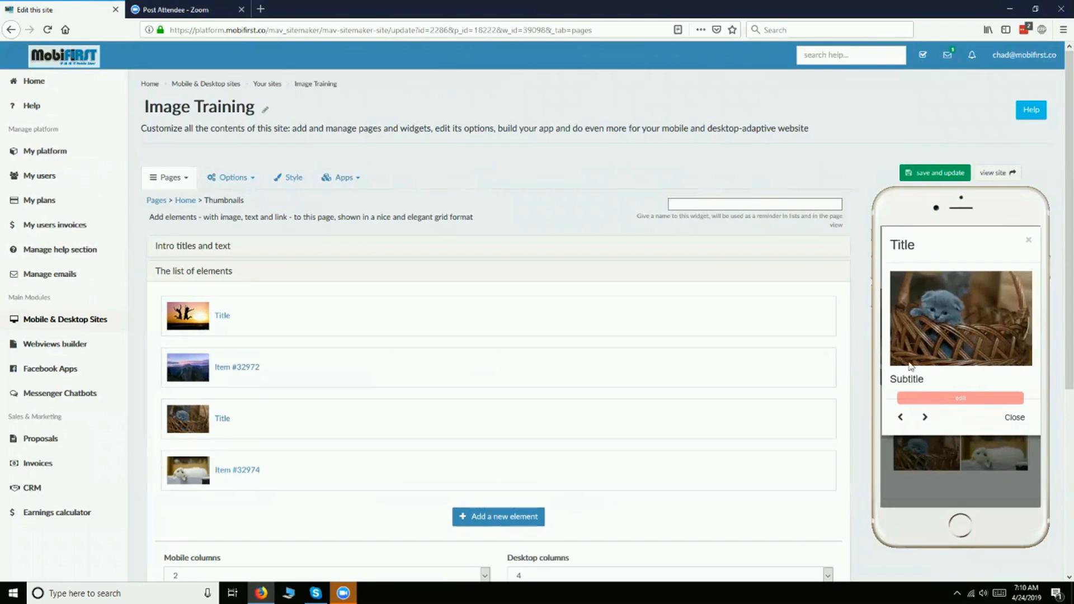
{"action": "left_click", "coordinate": [899, 417]}
{"action": "left_click", "coordinate": [905, 392]}
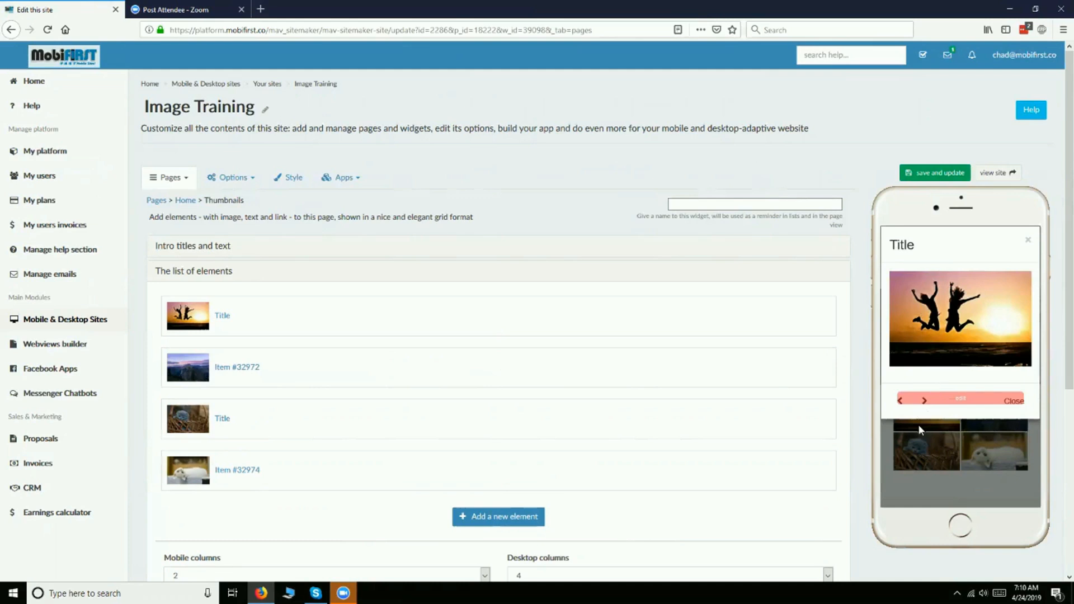
{"action": "left_click", "coordinate": [927, 404]}
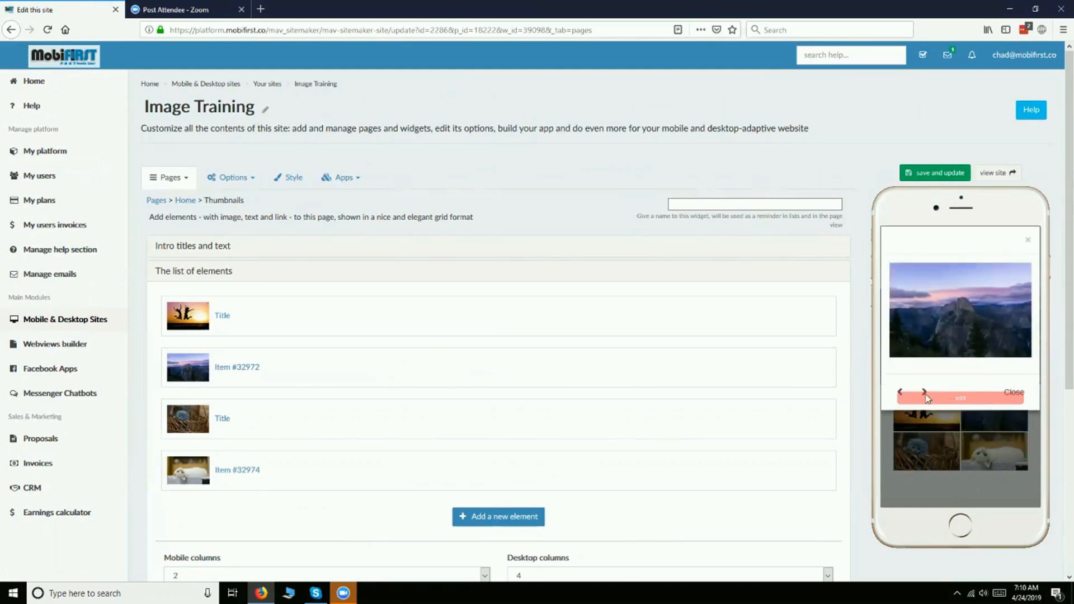
- Page forward through the enlarged thumbnail images in the phone preview to the white cat and close the enlarged view
{"action": "left_click", "coordinate": [925, 391]}
{"action": "left_click", "coordinate": [927, 416]}
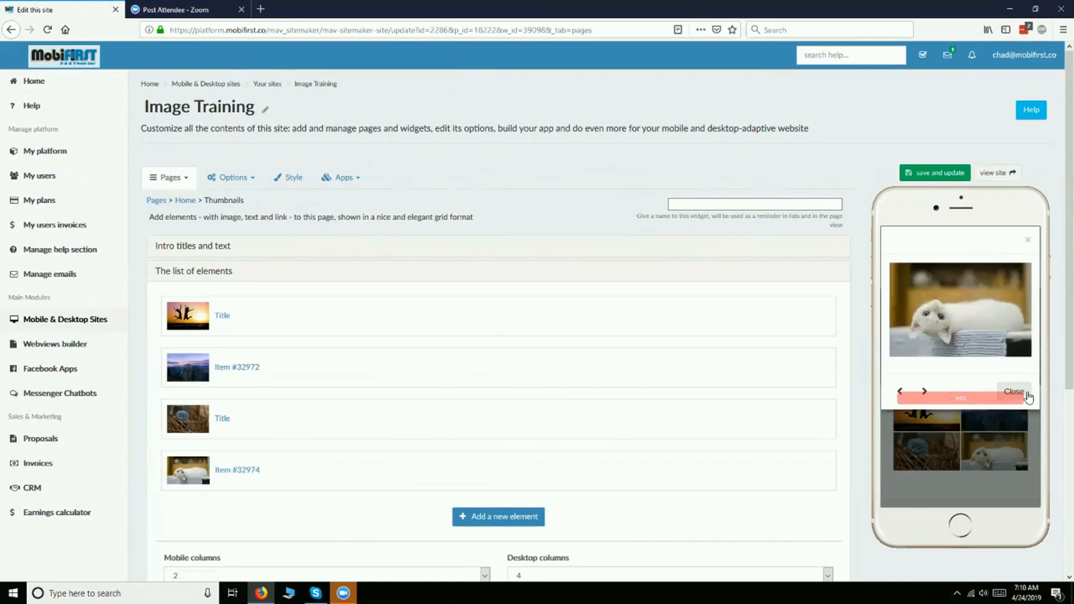
{"action": "left_click", "coordinate": [1026, 393]}
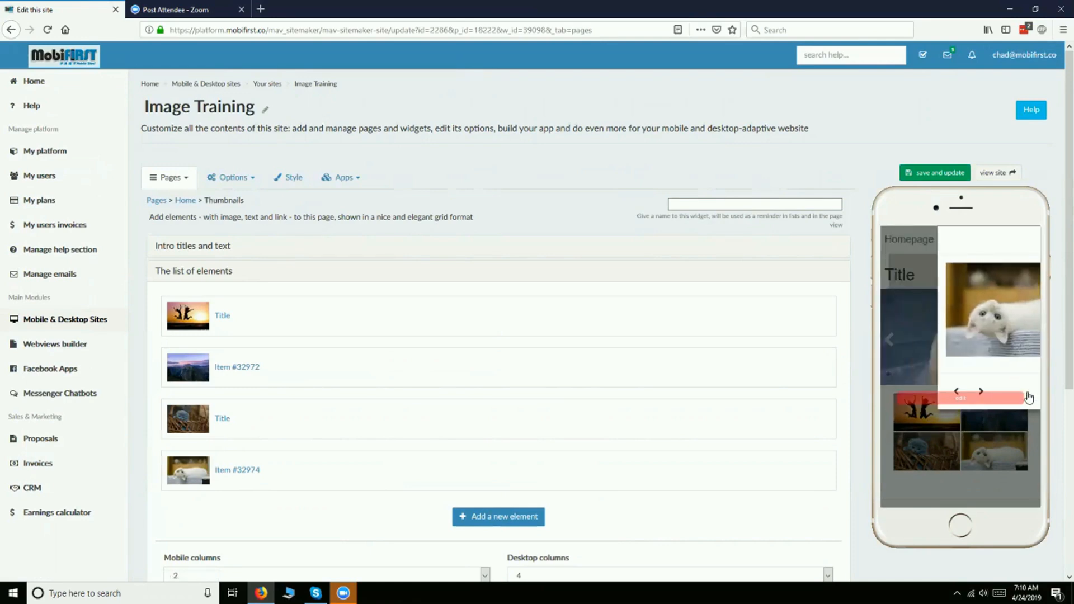
- View the site fullscreen to check the thumbnails grid on desktop, and return to the site editor
{"action": "left_click", "coordinate": [1011, 173]}
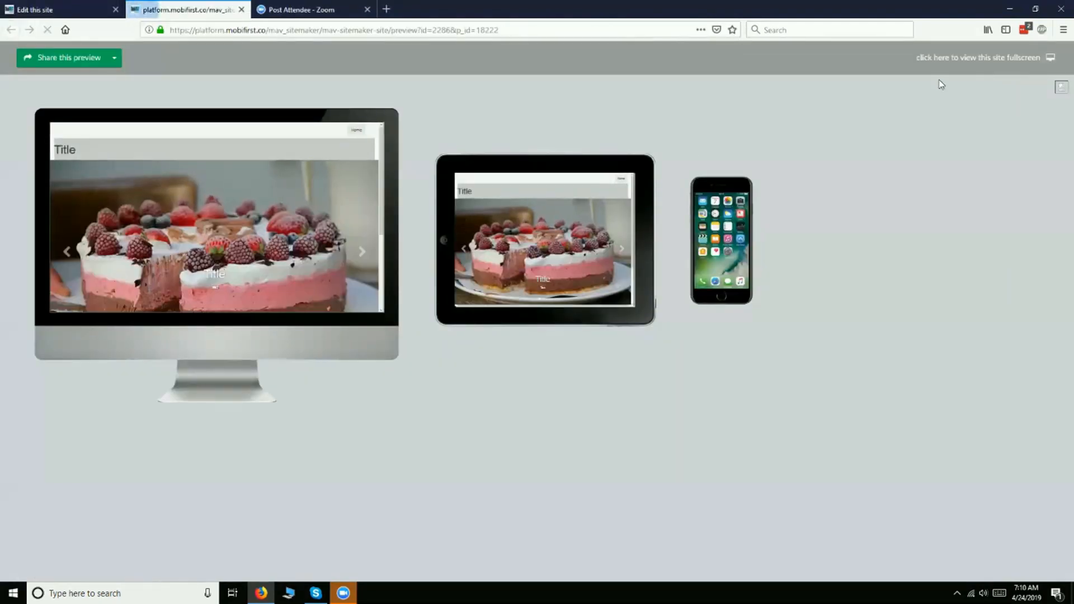
{"action": "left_click", "coordinate": [993, 63]}
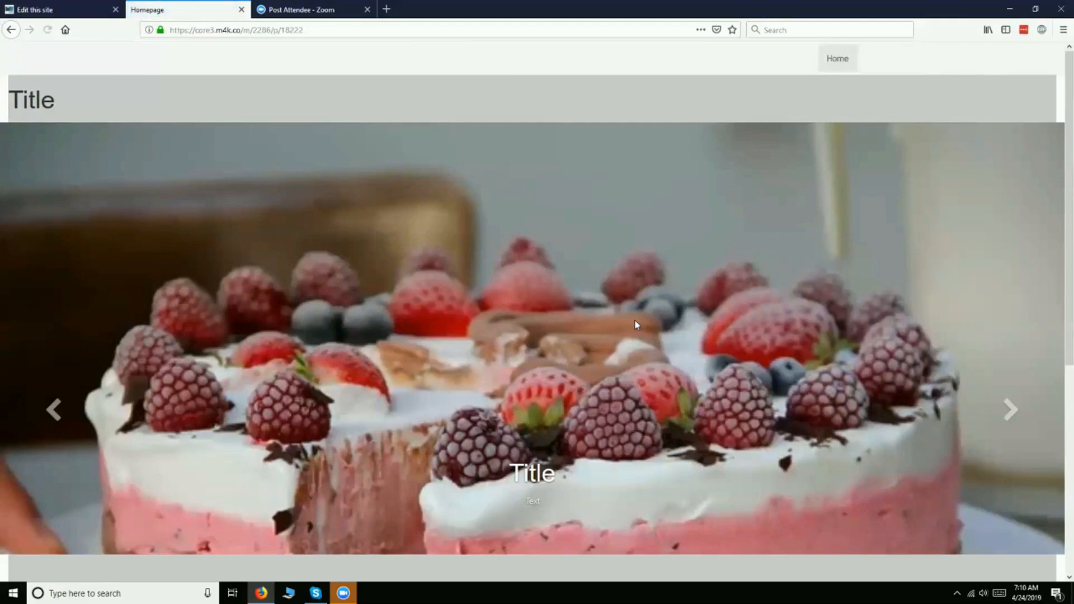
{"action": "scroll", "coordinate": [632, 318], "scroll_direction": "down", "scroll_amount": 5}
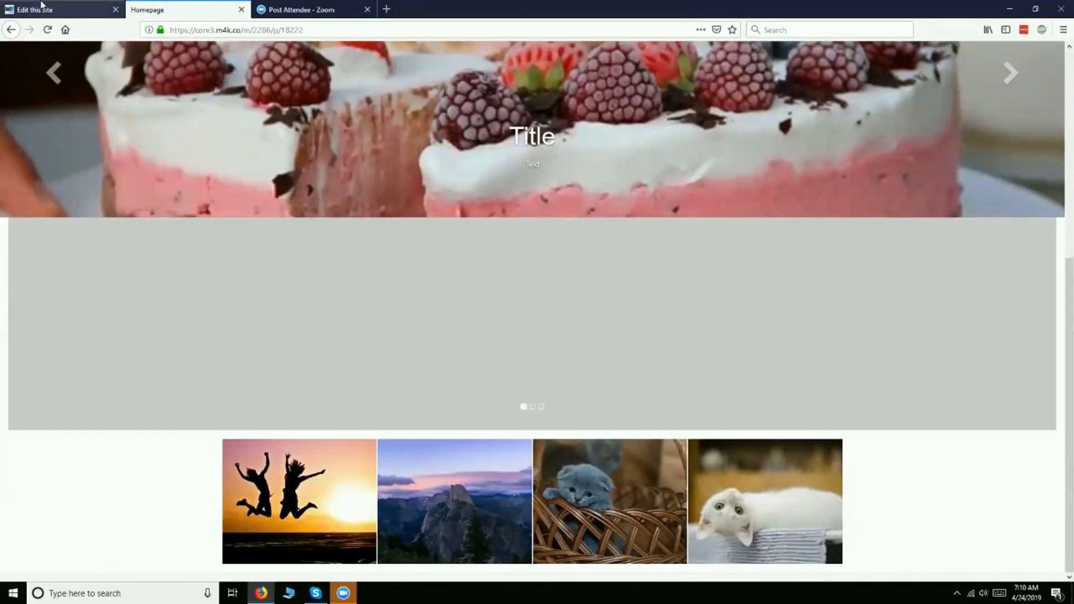
{"action": "left_click", "coordinate": [61, 9]}
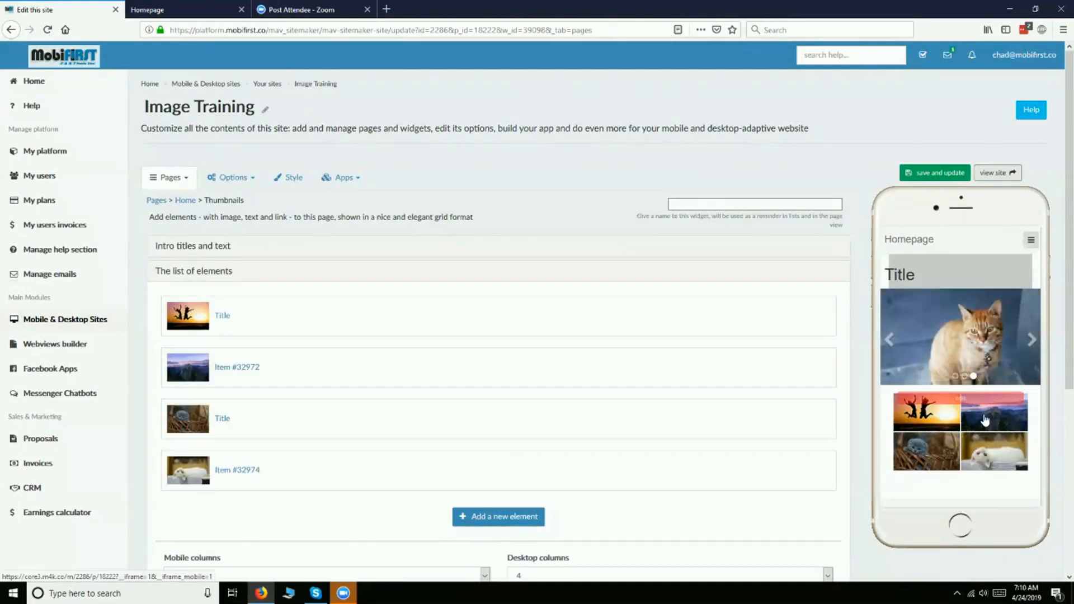
- Set the Thumbnails widget's mobile columns to 4 and save the widget
{"action": "scroll", "coordinate": [375, 386], "scroll_direction": "down", "scroll_amount": 4}
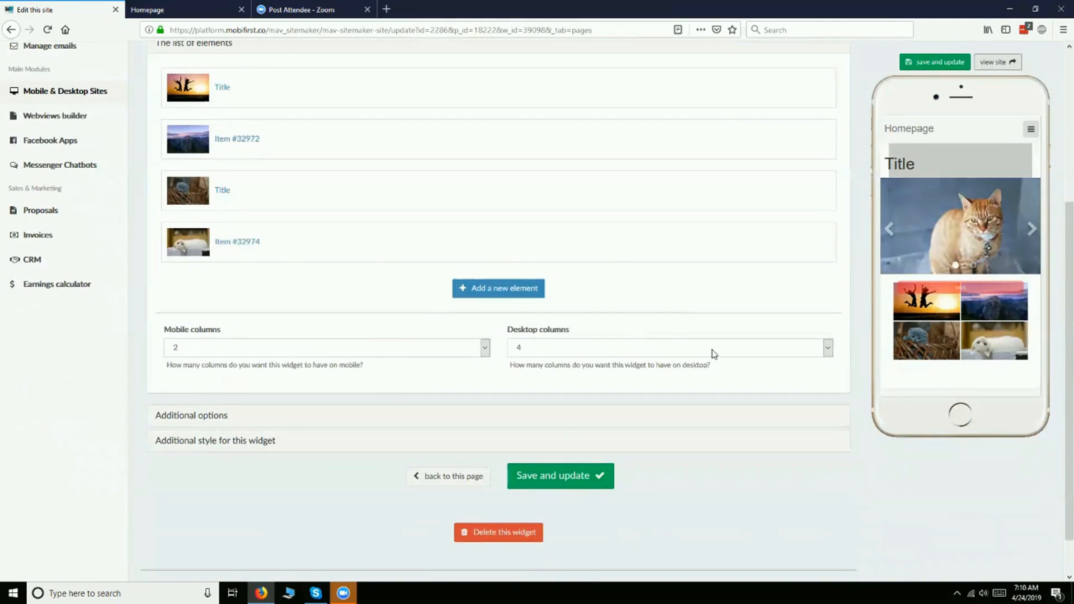
{"action": "left_click", "coordinate": [437, 352]}
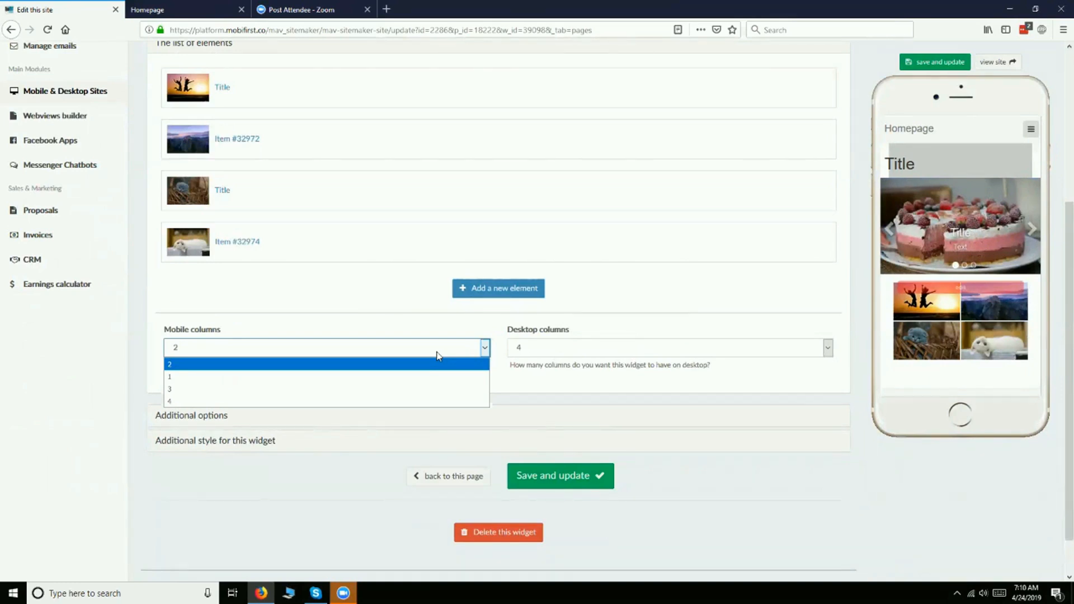
{"action": "left_click", "coordinate": [438, 352]}
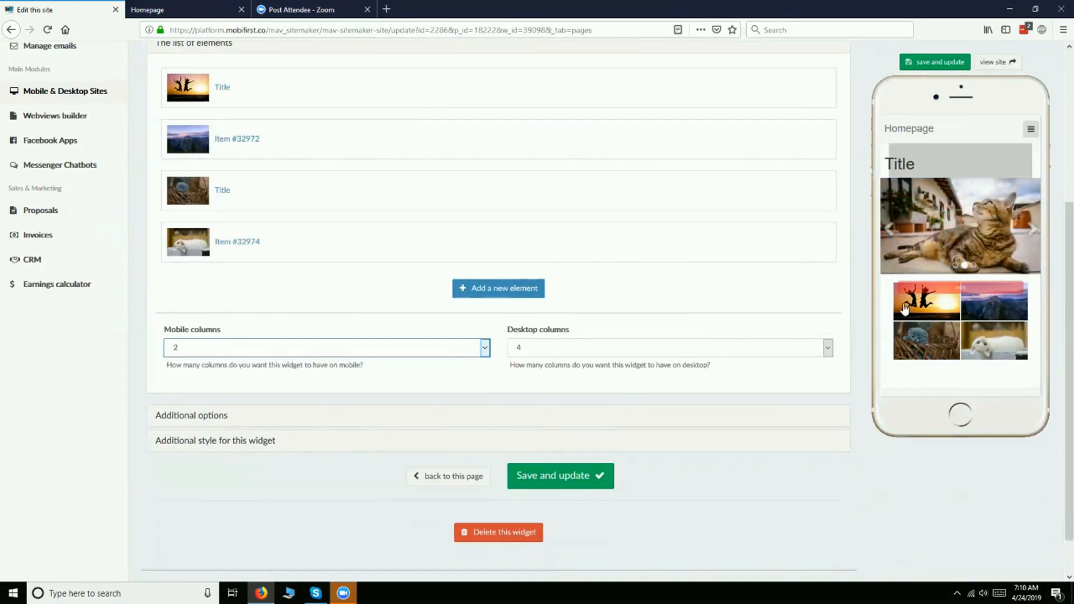
{"action": "left_click", "coordinate": [382, 358]}
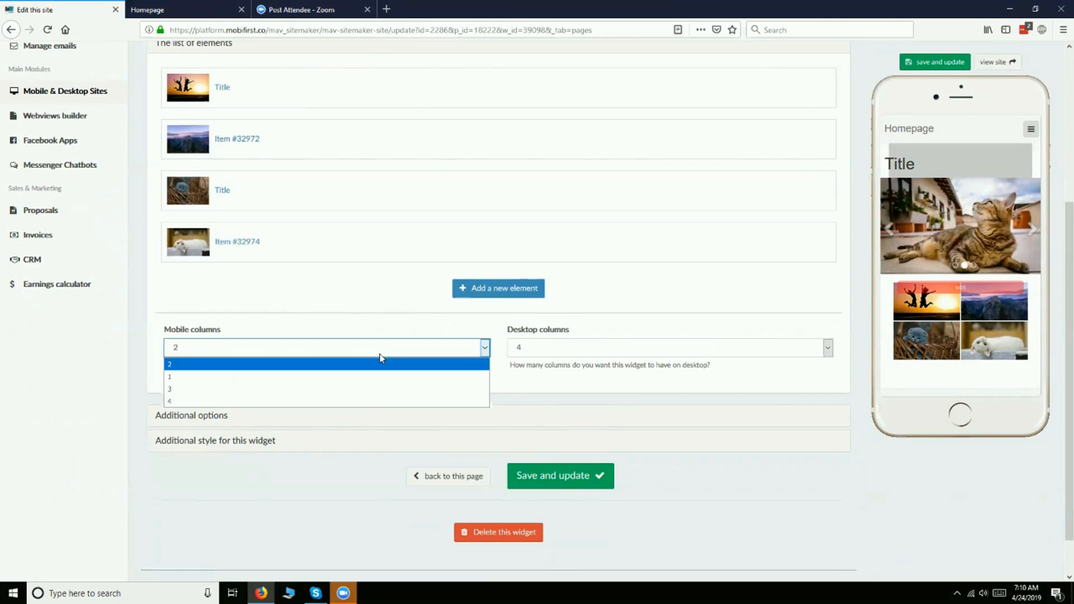
{"action": "left_click", "coordinate": [371, 403]}
{"action": "left_click", "coordinate": [573, 481]}
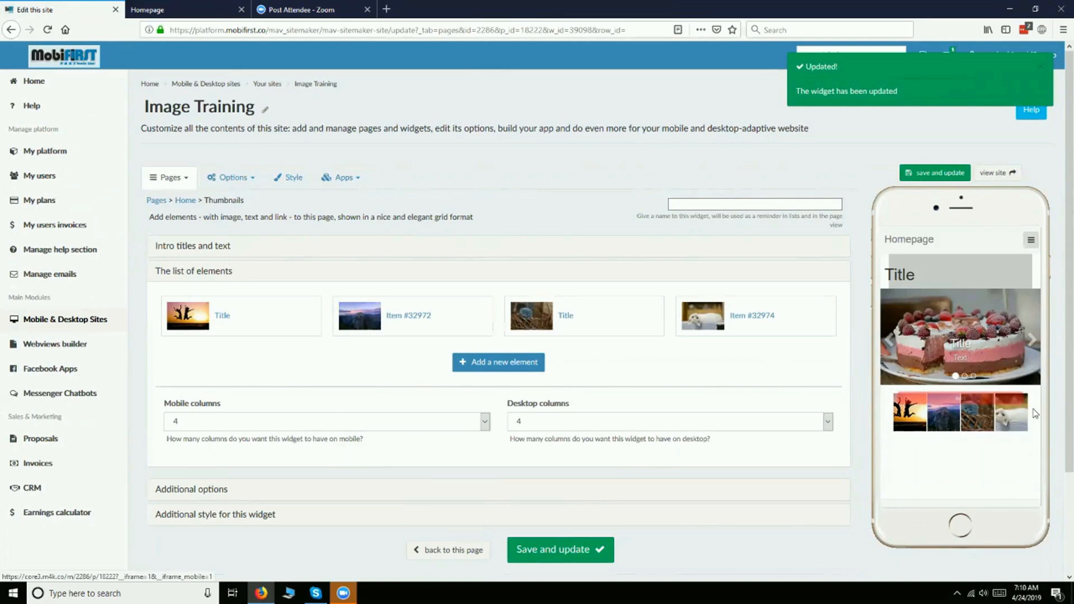
- Set the Thumbnails widget's mobile columns to 1, save it and check the stacked images in the phone preview
{"action": "left_click", "coordinate": [483, 423]}
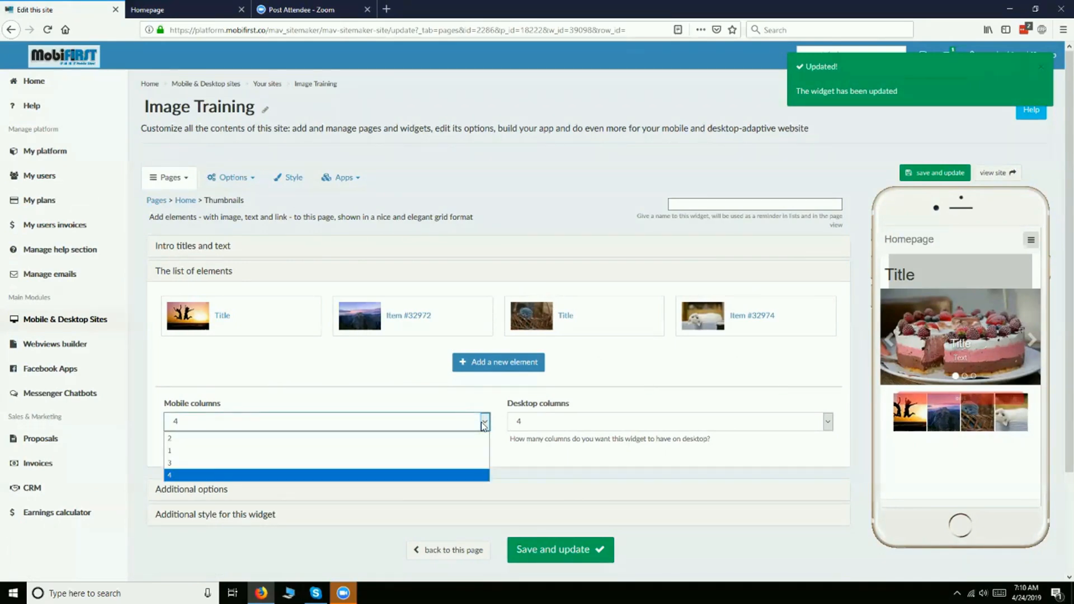
{"action": "left_click", "coordinate": [419, 451]}
{"action": "left_click", "coordinate": [573, 547]}
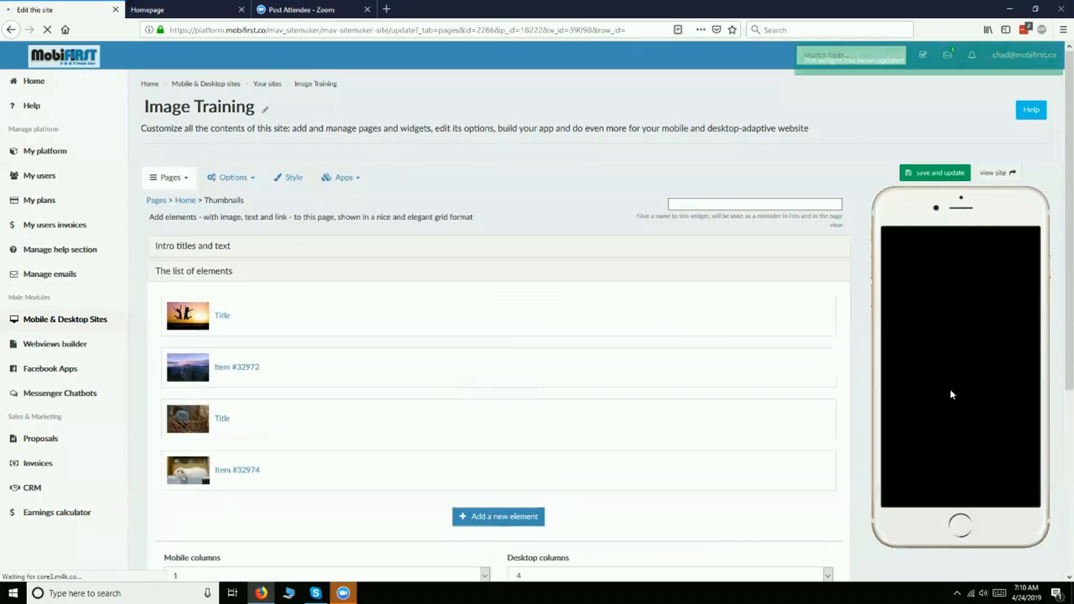
{"action": "scroll", "coordinate": [954, 381], "scroll_direction": "down", "scroll_amount": 1}
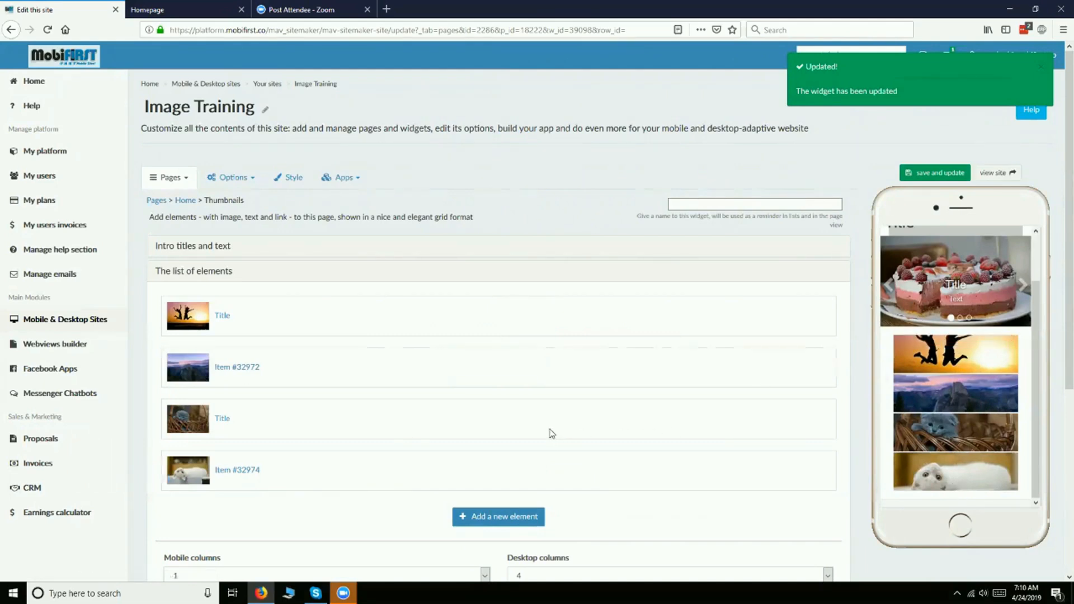
- Review the Thumbnails widget's additional options for login, mobile-only and desktop-only display
{"action": "scroll", "coordinate": [548, 436], "scroll_direction": "down", "scroll_amount": 5}
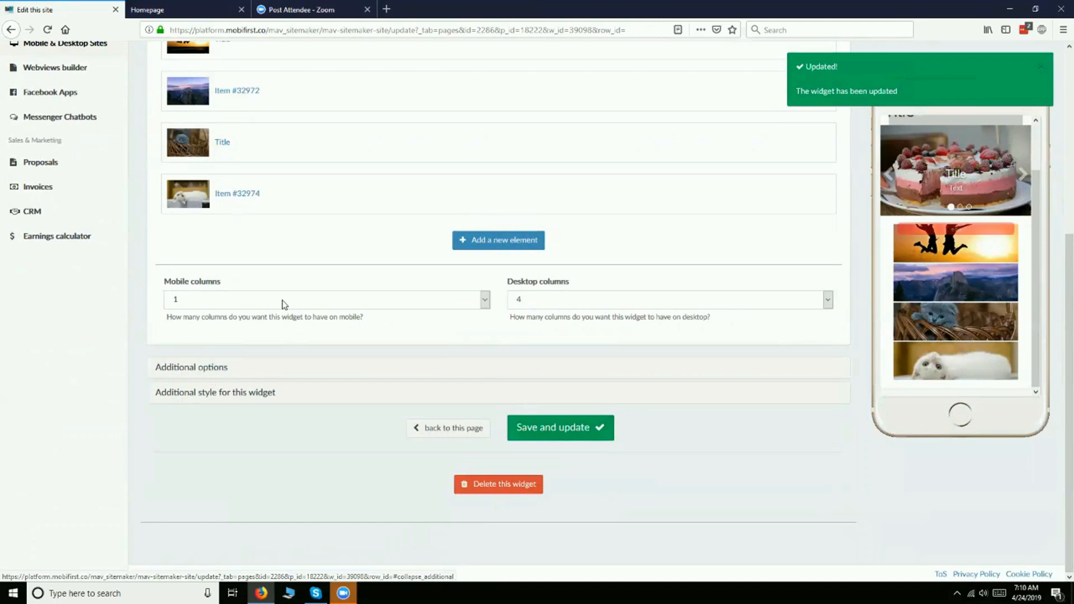
{"action": "scroll", "coordinate": [467, 304], "scroll_direction": "up", "scroll_amount": 4}
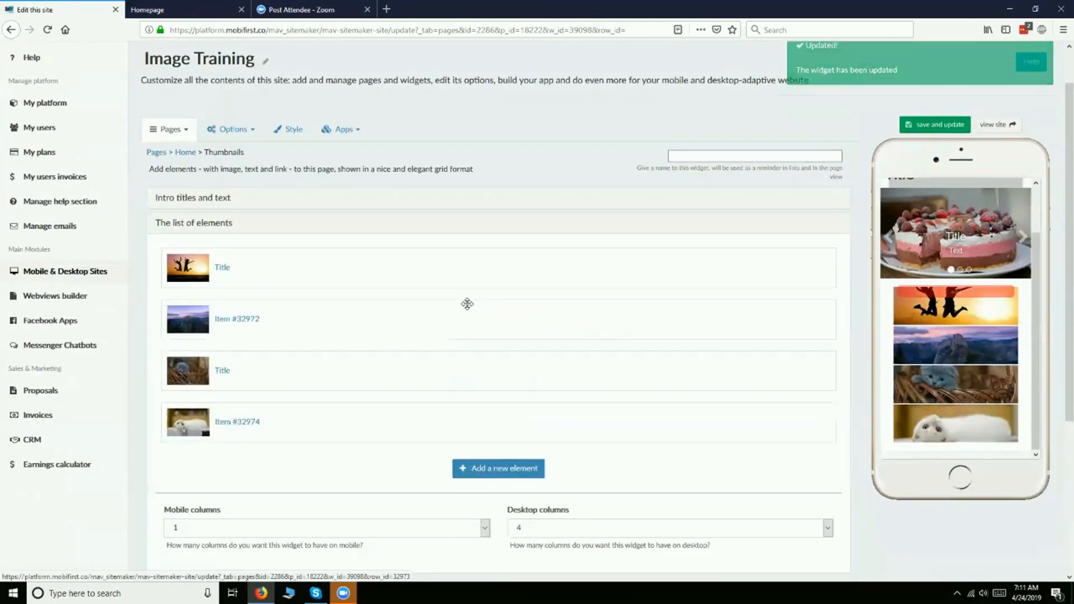
{"action": "scroll", "coordinate": [468, 307], "scroll_direction": "down", "scroll_amount": 3}
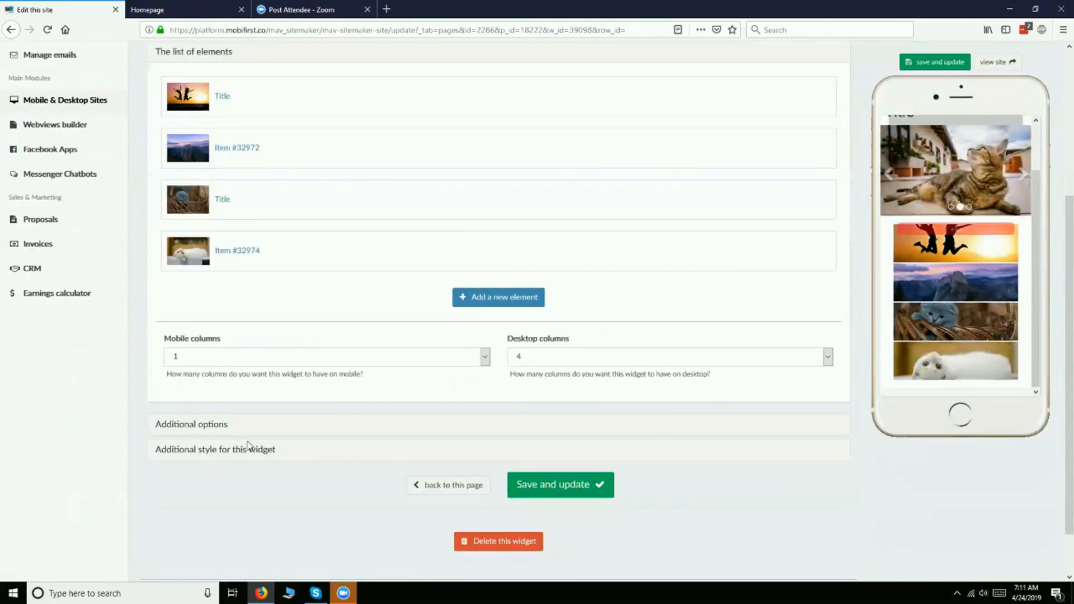
{"action": "left_click", "coordinate": [214, 426]}
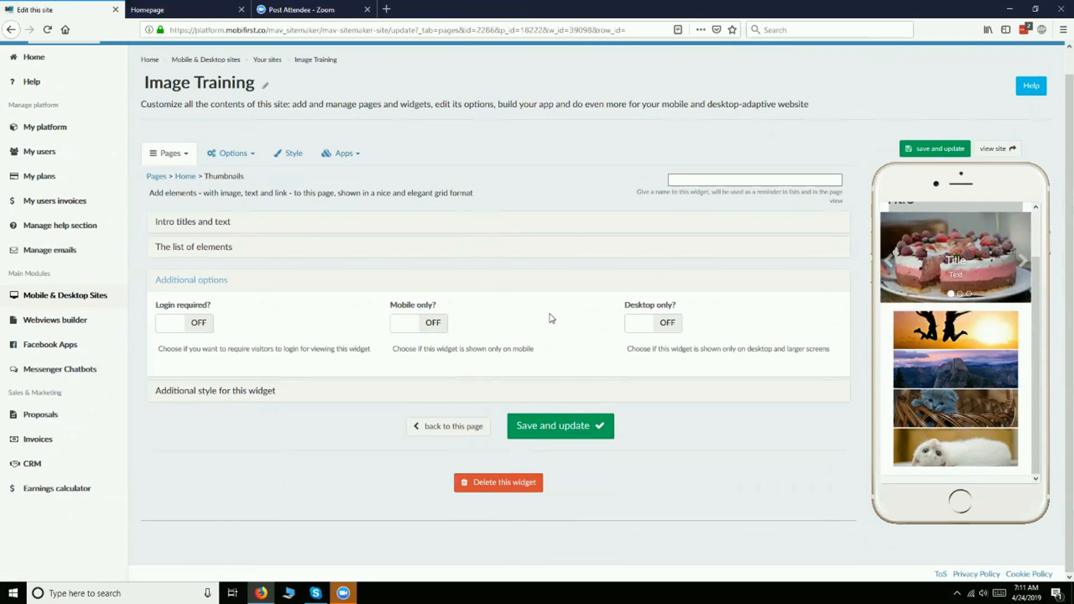
{"action": "mouse_move", "coordinate": [909, 343]}
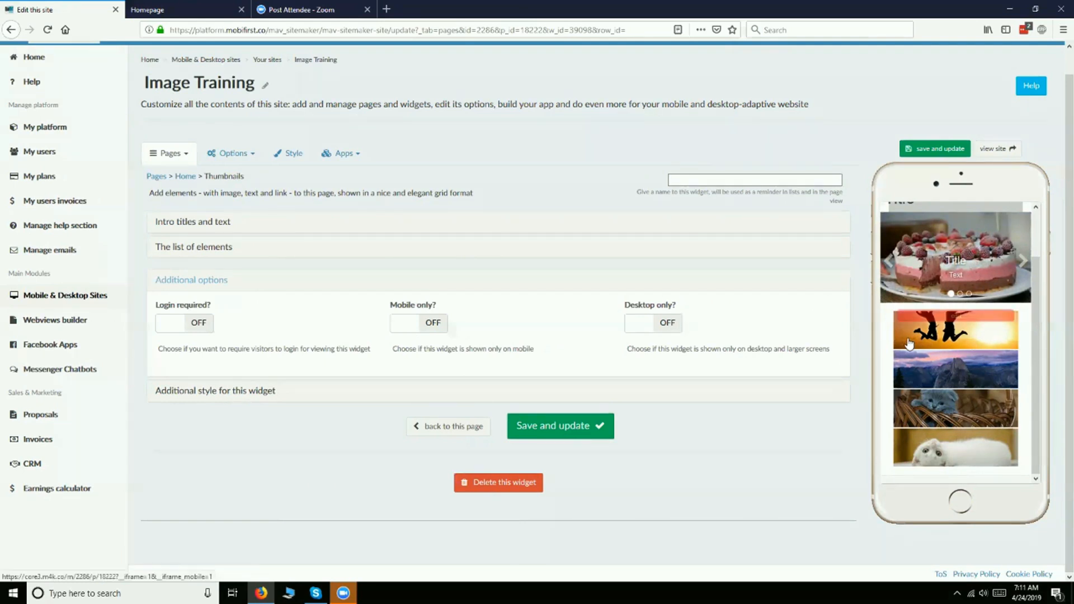
- Reopen the Thumbnails widget's list of elements, set the desktop columns to 1 and save the widget
{"action": "left_click", "coordinate": [189, 249]}
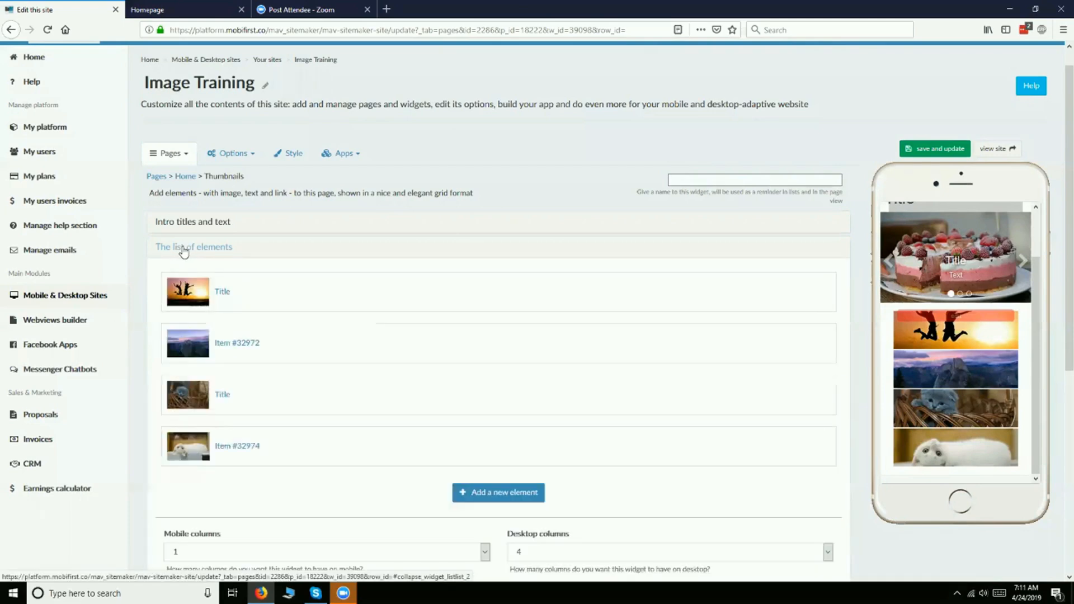
{"action": "scroll", "coordinate": [655, 361], "scroll_direction": "down", "scroll_amount": 4}
{"action": "left_click", "coordinate": [628, 330]}
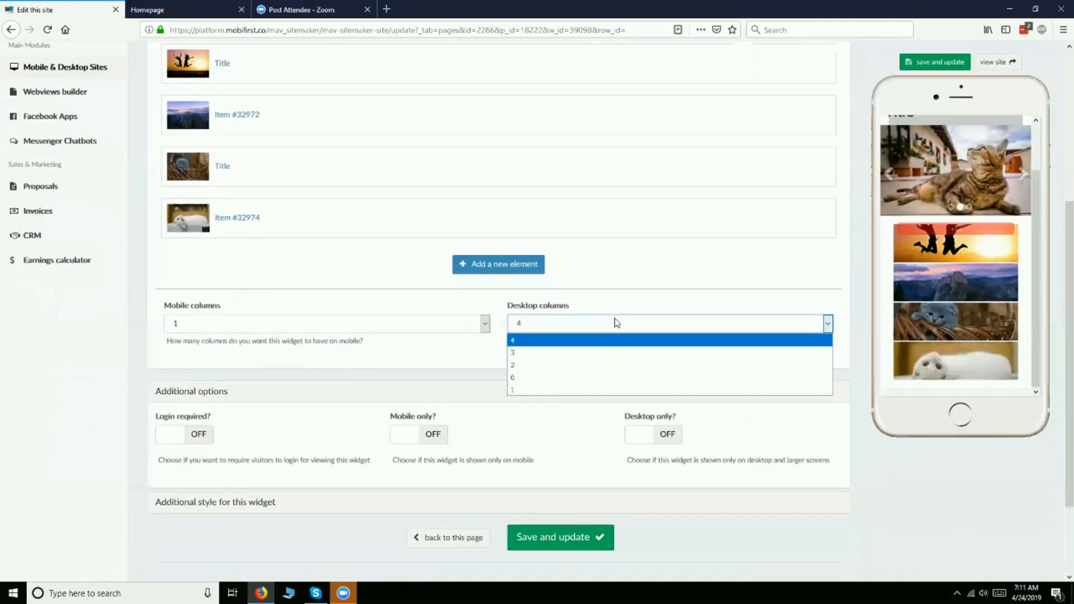
{"action": "left_click", "coordinate": [571, 391]}
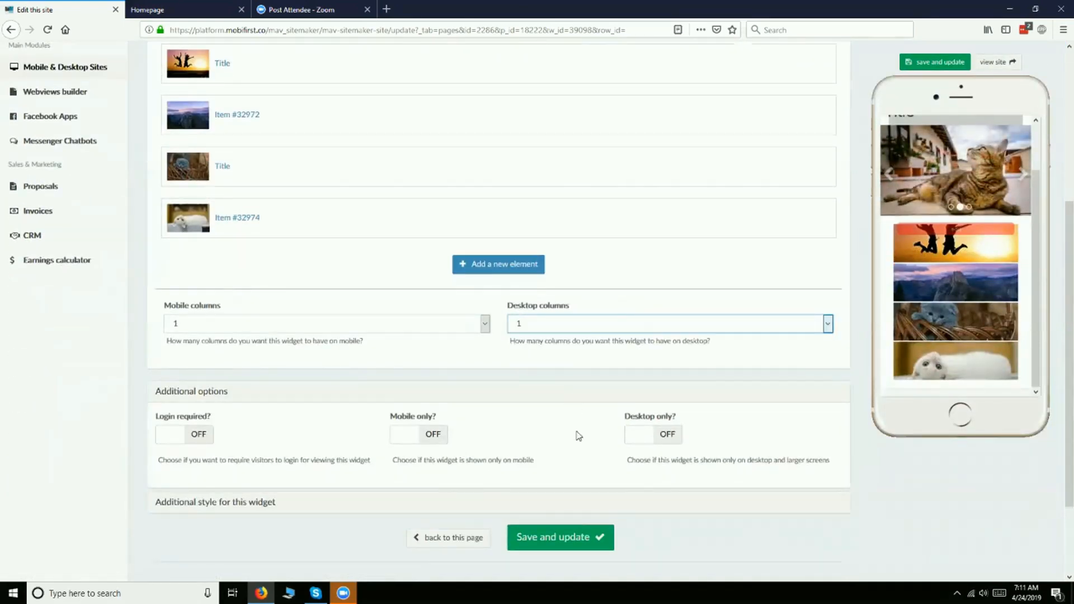
{"action": "left_click", "coordinate": [599, 538]}
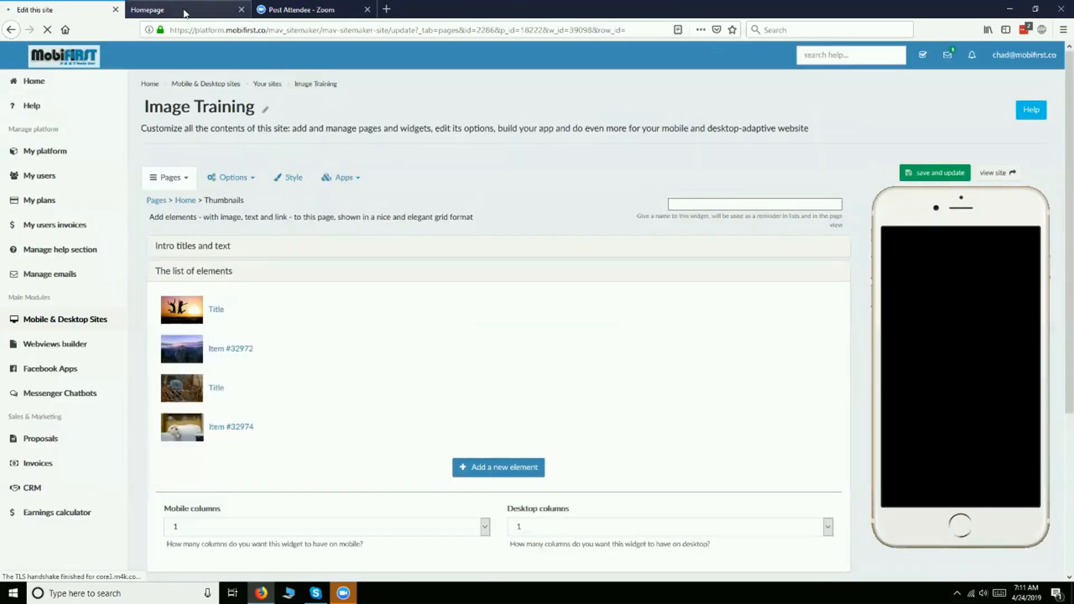
- Switch to the fullscreen homepage, reload it and check the thumbnails' desktop layout
{"action": "left_click", "coordinate": [184, 11]}
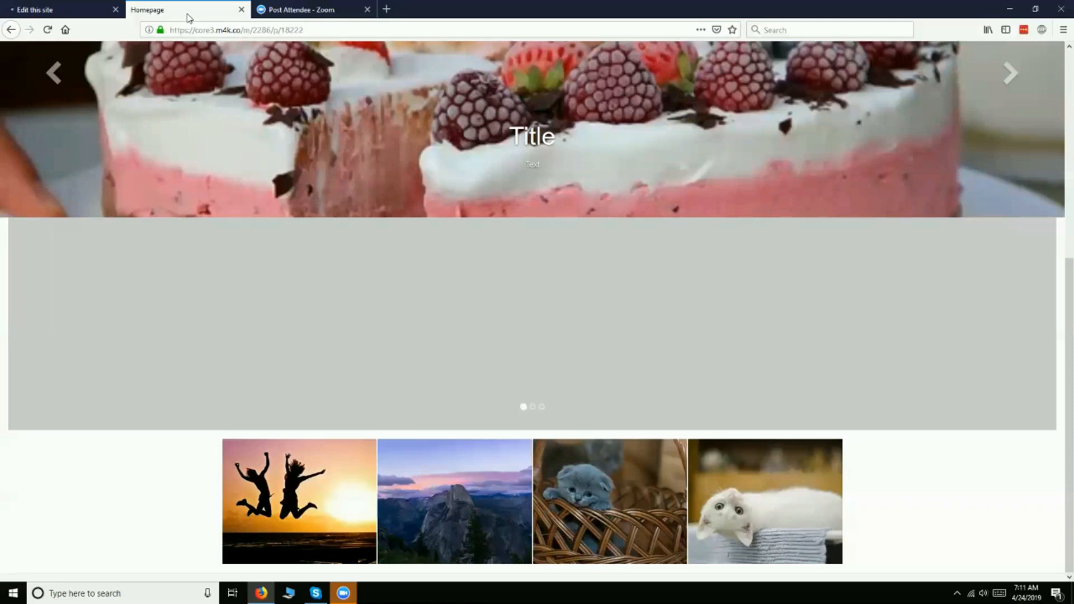
{"action": "key", "text": "F5"}
{"action": "scroll", "coordinate": [439, 201], "scroll_direction": "down", "scroll_amount": 8}
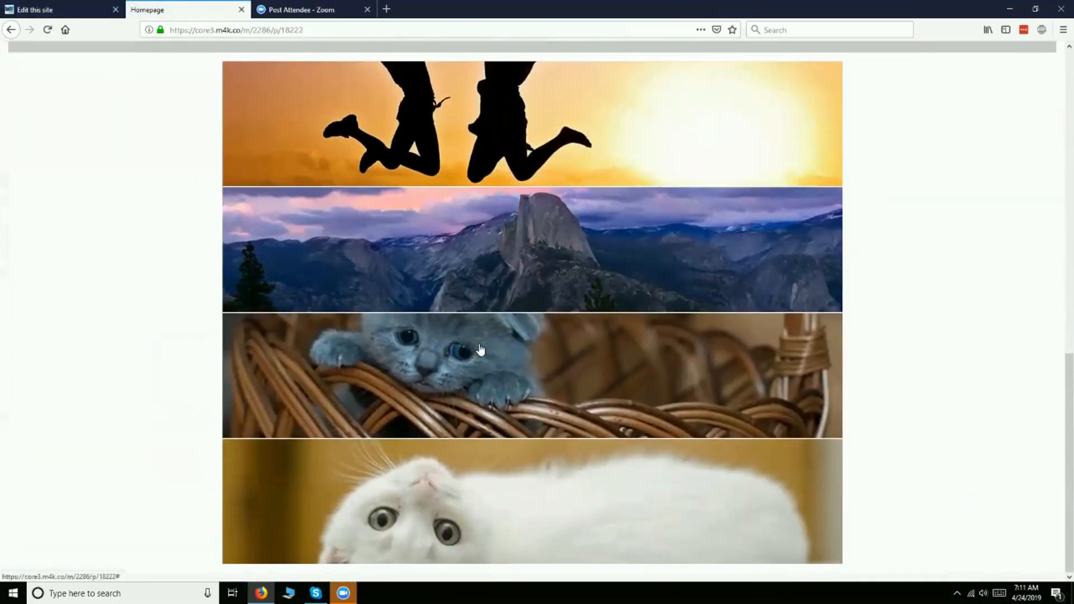
- Open the enlarged kitten image on the live homepage, go back to the mountain image and close the enlarged view
{"action": "left_click", "coordinate": [484, 358]}
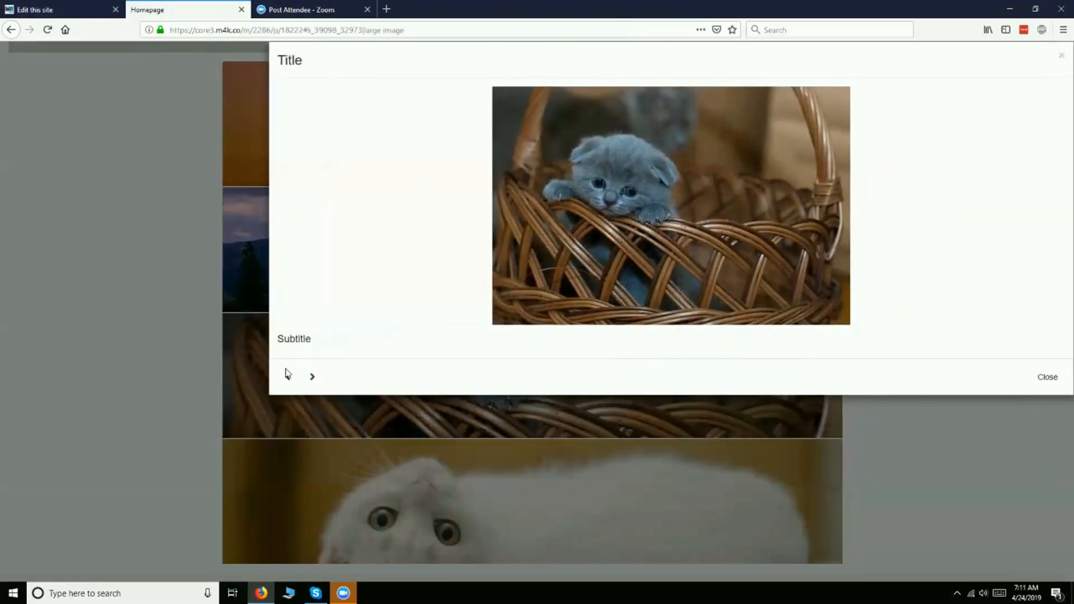
{"action": "left_click", "coordinate": [295, 376]}
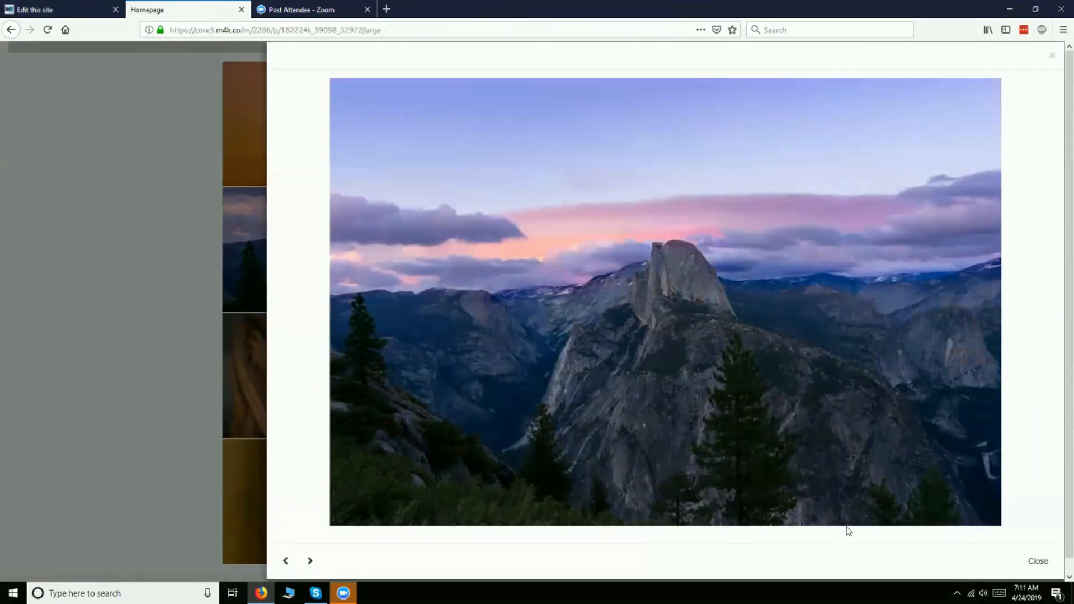
{"action": "left_click", "coordinate": [1037, 560]}
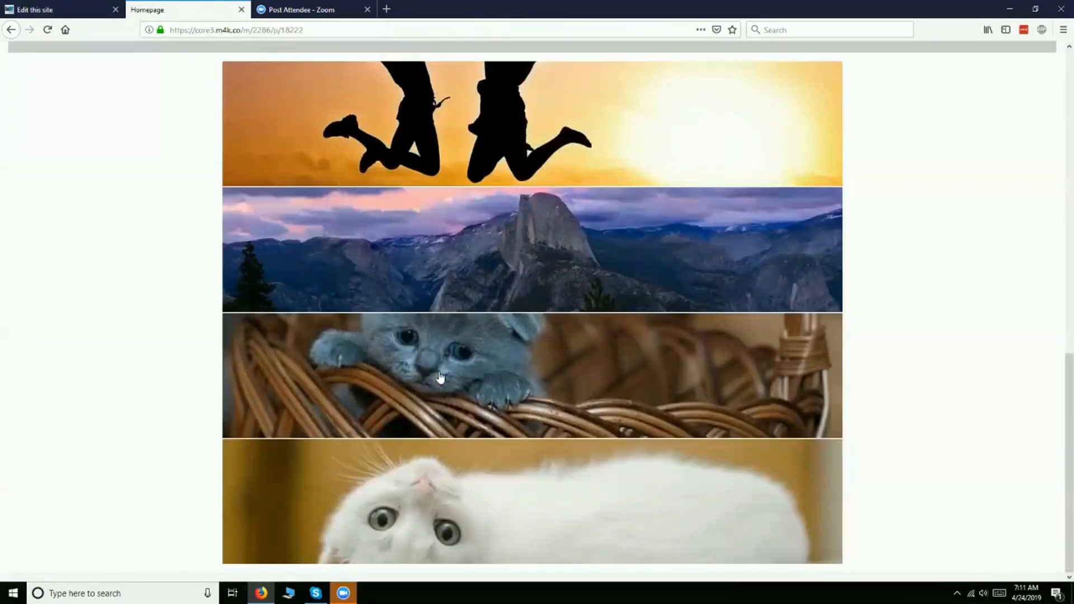
- Look over the live homepage, advancing the slider through its images and checking the thumbnails below it
{"action": "scroll", "coordinate": [473, 218], "scroll_direction": "up", "scroll_amount": 8}
{"action": "scroll", "coordinate": [493, 234], "scroll_direction": "up", "scroll_amount": 4}
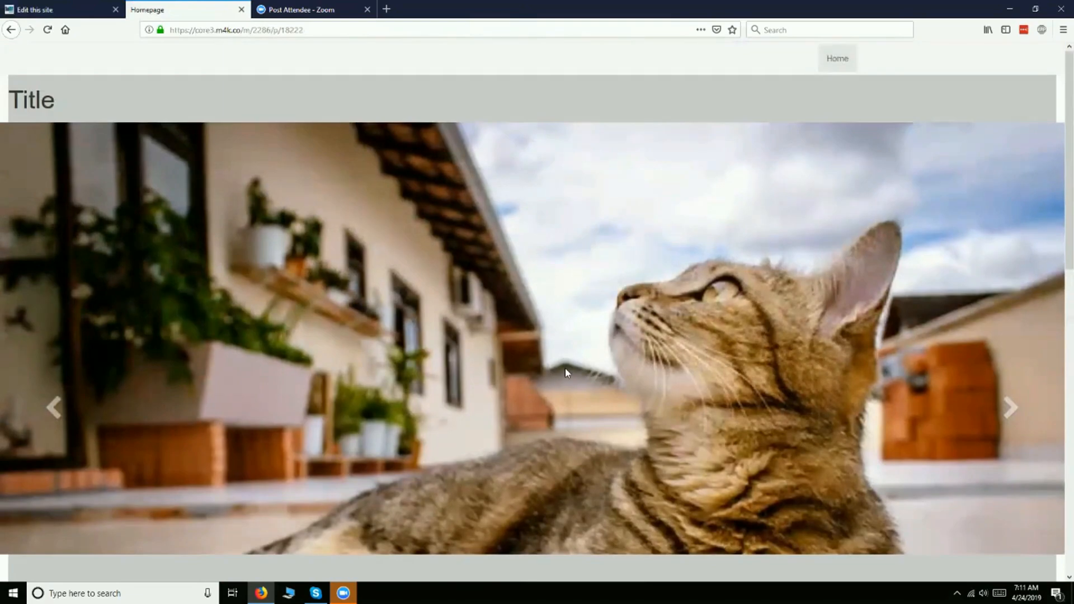
{"action": "scroll", "coordinate": [811, 235], "scroll_direction": "down", "scroll_amount": 1}
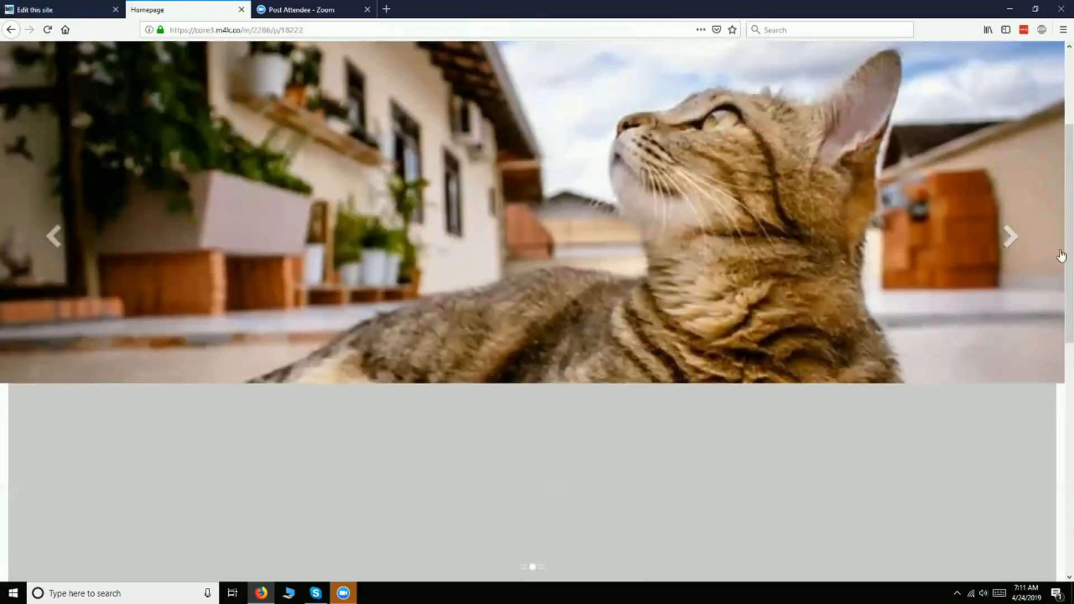
{"action": "left_click", "coordinate": [1010, 238]}
{"action": "left_click", "coordinate": [1011, 241]}
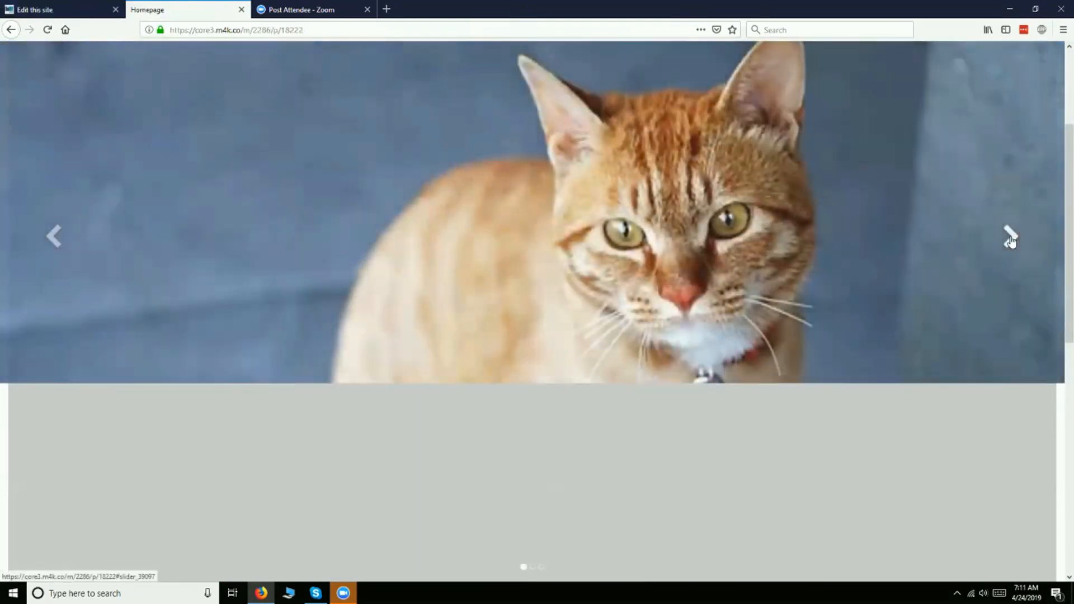
{"action": "scroll", "coordinate": [1005, 242], "scroll_direction": "down", "scroll_amount": 5}
{"action": "scroll", "coordinate": [1005, 242], "scroll_direction": "up", "scroll_amount": 3}
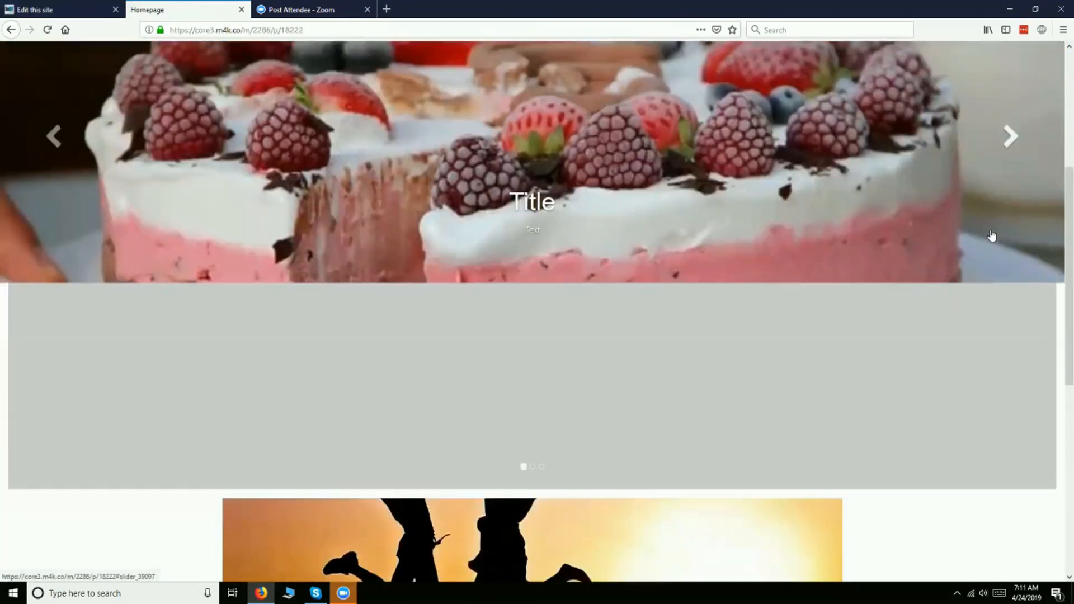
{"action": "scroll", "coordinate": [619, 247], "scroll_direction": "down", "scroll_amount": 8}
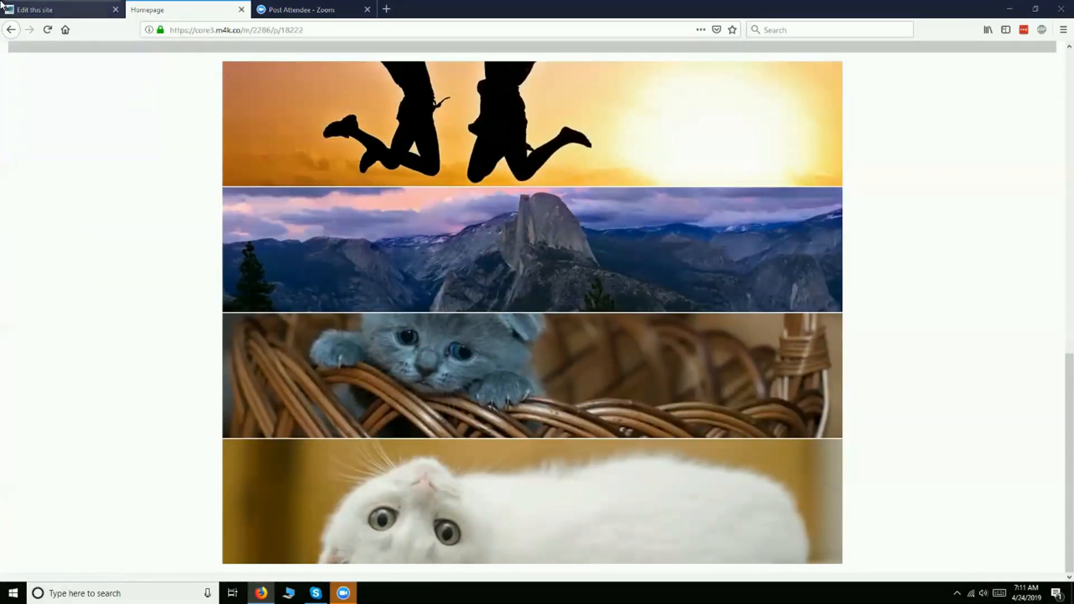
- Return to the site editor, open the white cat element of the Thumbnails widget and review its content fields
{"action": "left_click", "coordinate": [62, 10]}
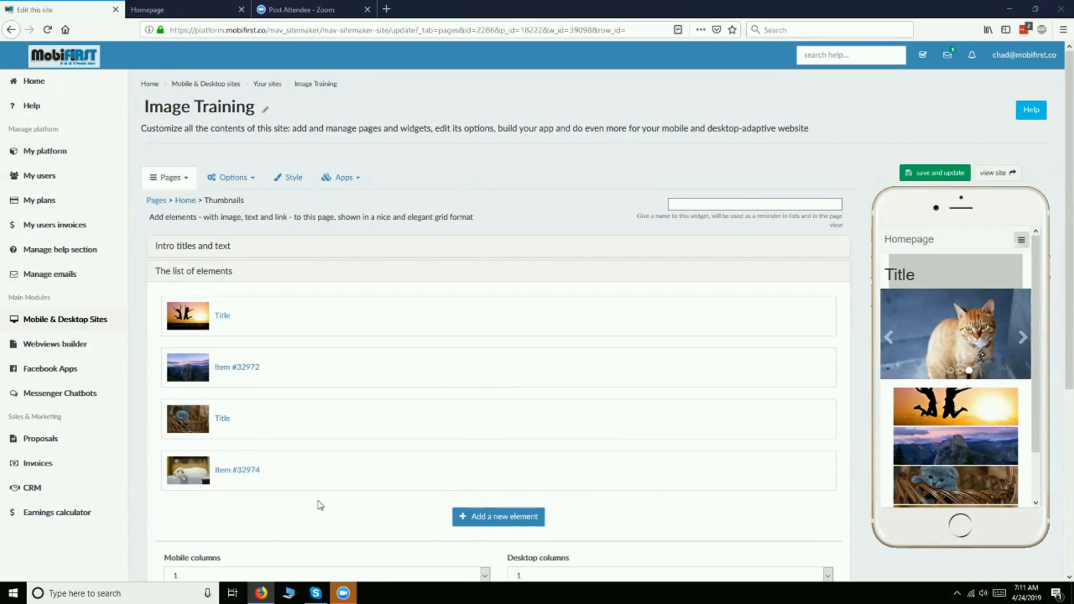
{"action": "scroll", "coordinate": [319, 504], "scroll_direction": "down", "scroll_amount": 4}
{"action": "left_click", "coordinate": [227, 242]}
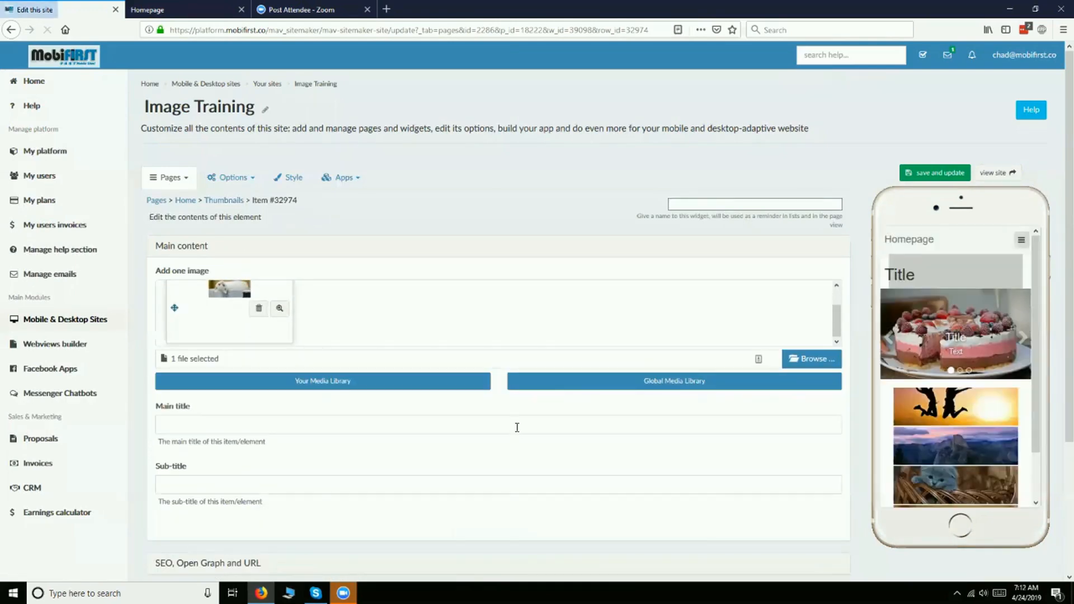
{"action": "scroll", "coordinate": [515, 426], "scroll_direction": "down", "scroll_amount": 3}
{"action": "scroll", "coordinate": [237, 395], "scroll_direction": "up", "scroll_amount": 2}
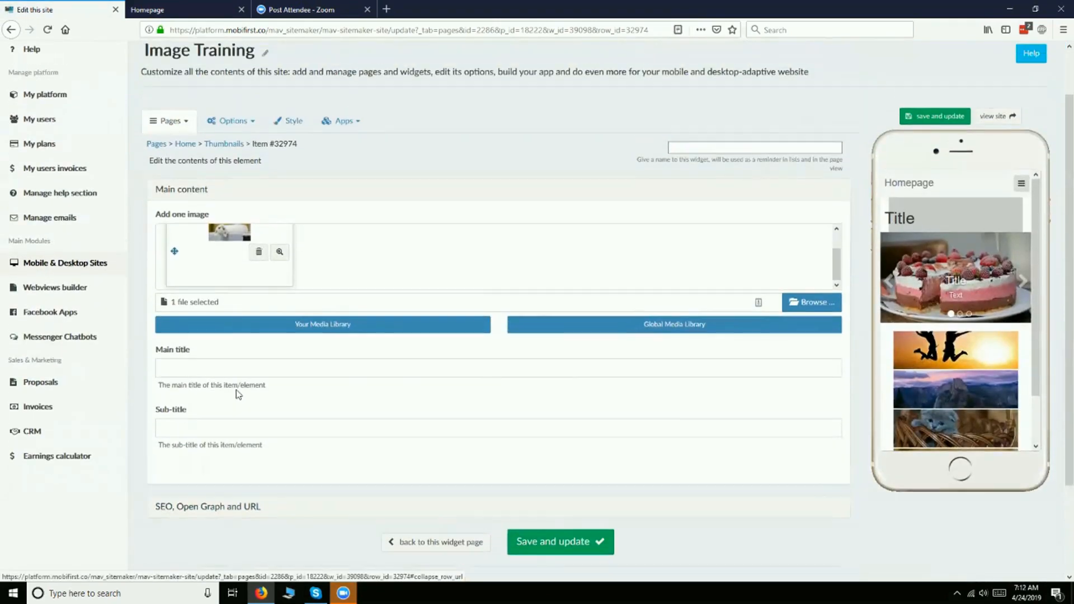
- Leave the white cat element's content page and return to the Thumbnails widget's list of elements
{"action": "scroll", "coordinate": [238, 395], "scroll_direction": "down", "scroll_amount": 1}
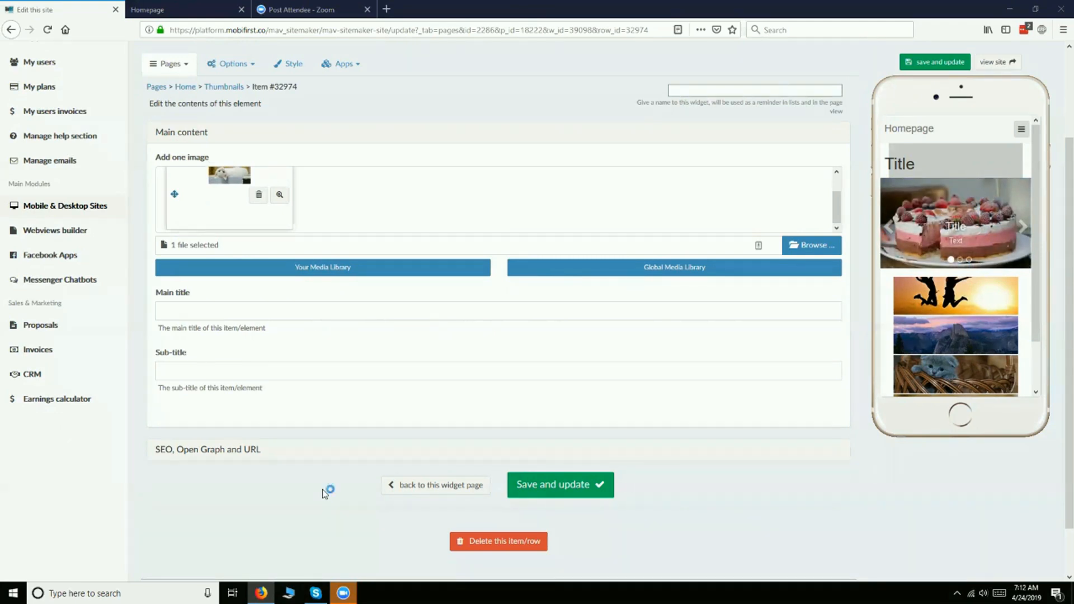
{"action": "scroll", "coordinate": [324, 494], "scroll_direction": "up", "scroll_amount": 1}
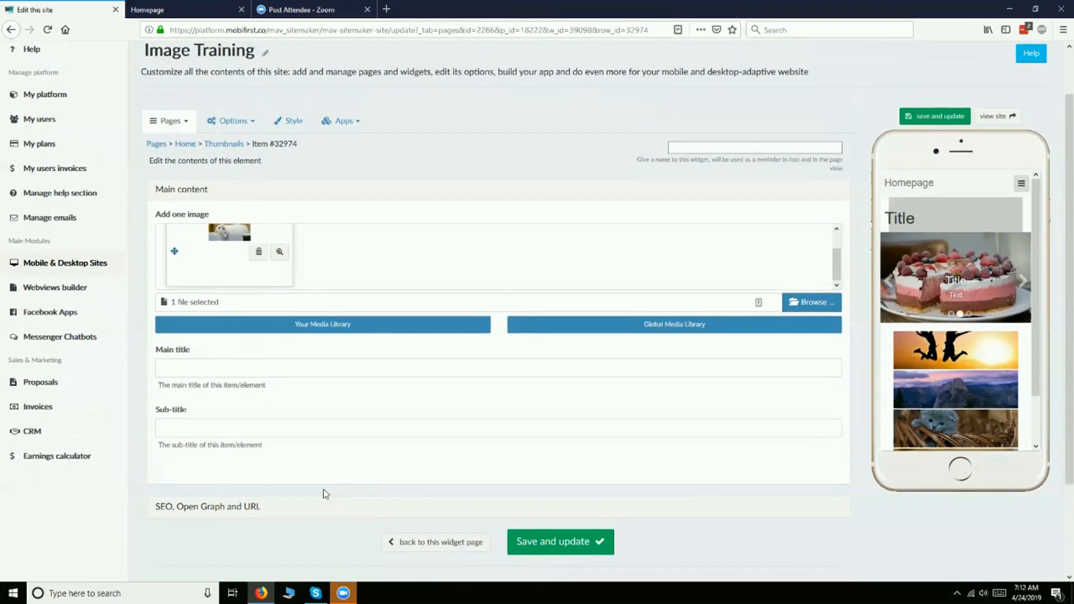
{"action": "left_click", "coordinate": [420, 547]}
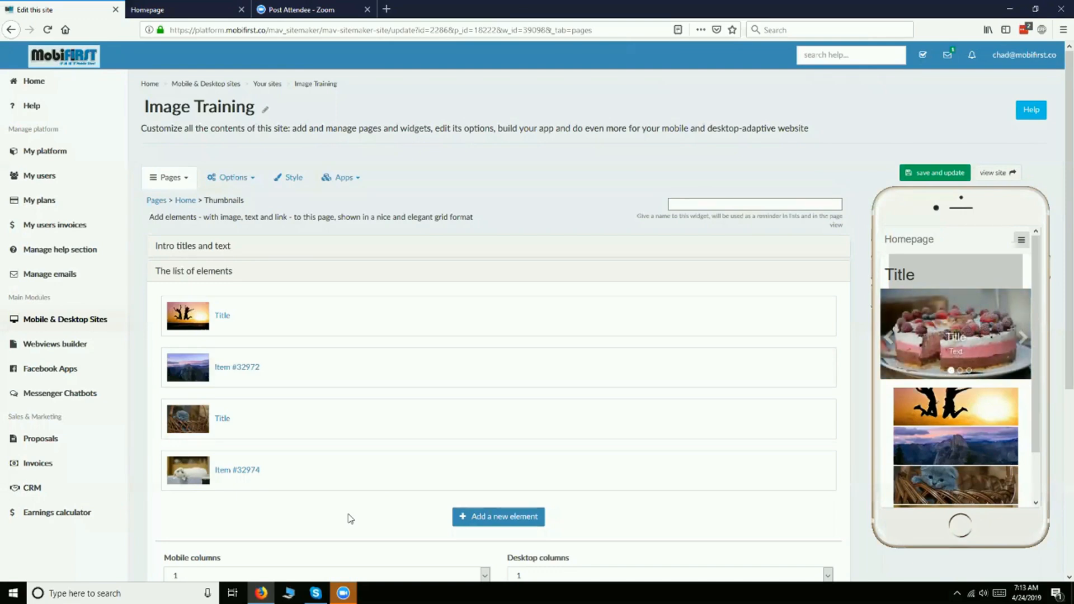
{"action": "left_click", "coordinate": [343, 593]}
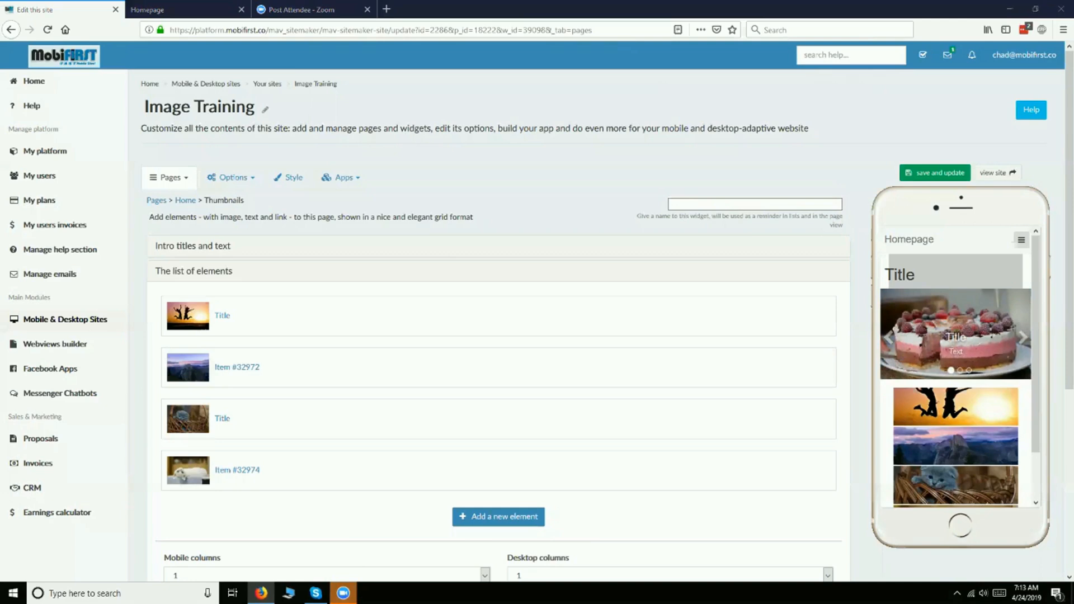
- Review the Thumbnails widget's additional options and the desktop space choices in its additional style settings
{"action": "scroll", "coordinate": [312, 515], "scroll_direction": "down", "scroll_amount": 4}
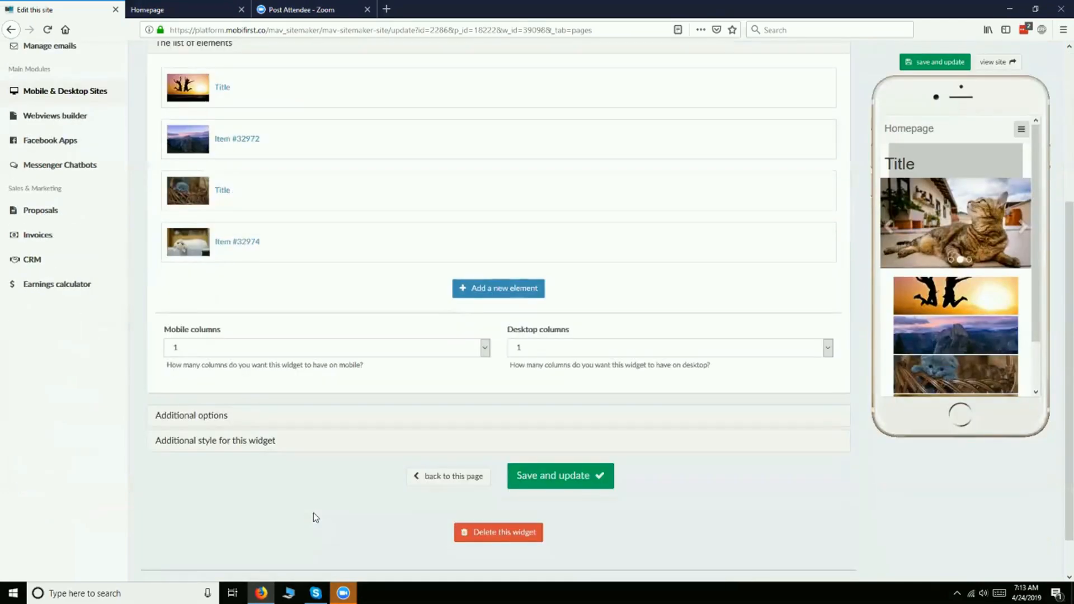
{"action": "left_click", "coordinate": [226, 415]}
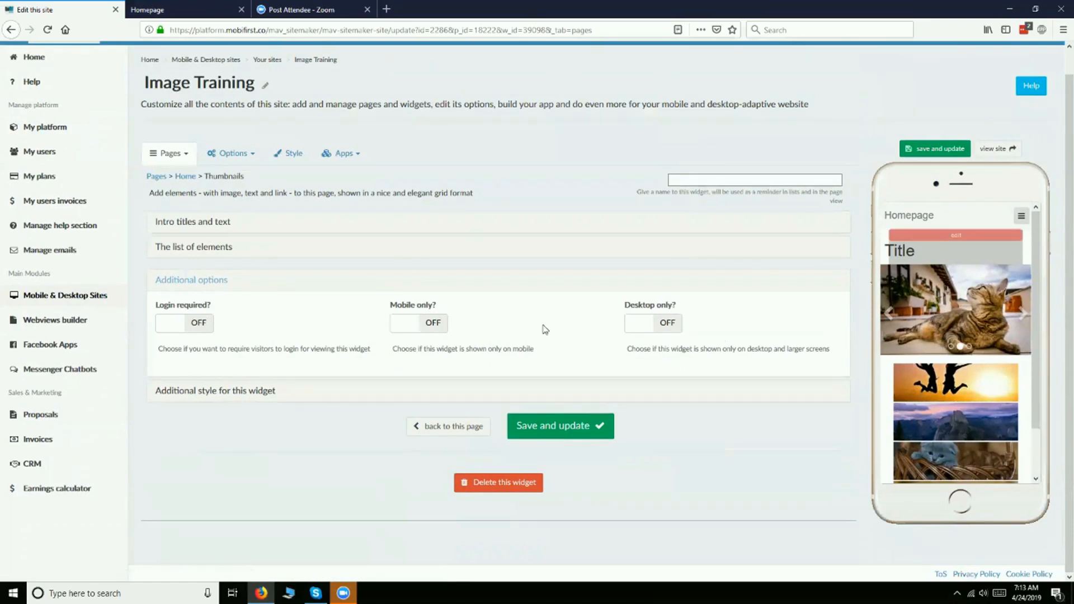
{"action": "left_click", "coordinate": [175, 397]}
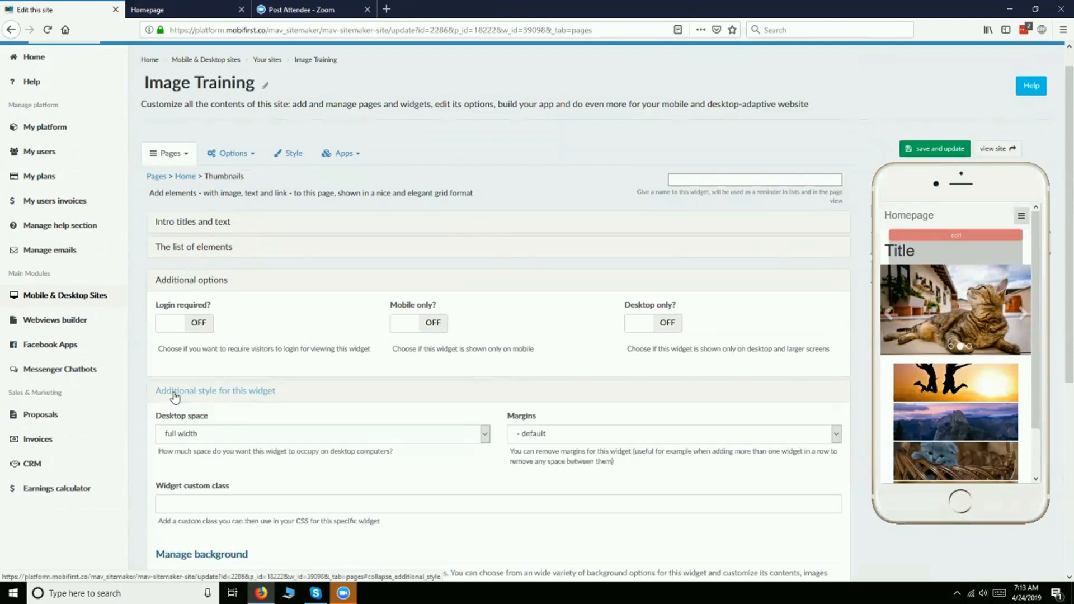
{"action": "scroll", "coordinate": [420, 246], "scroll_direction": "down", "scroll_amount": 3}
{"action": "left_click", "coordinate": [429, 263]}
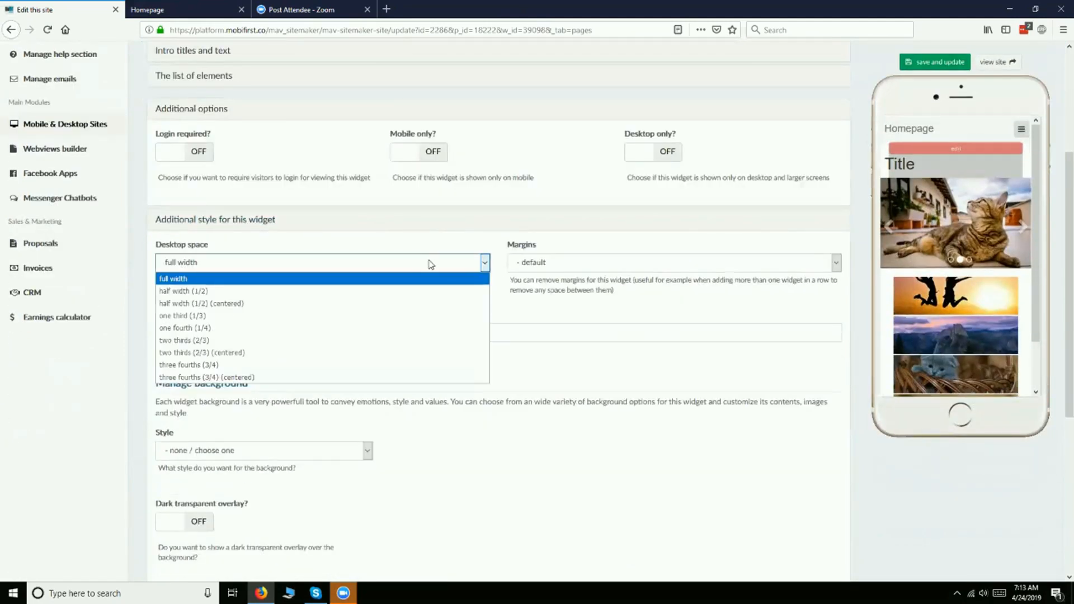
{"action": "left_click", "coordinate": [431, 264]}
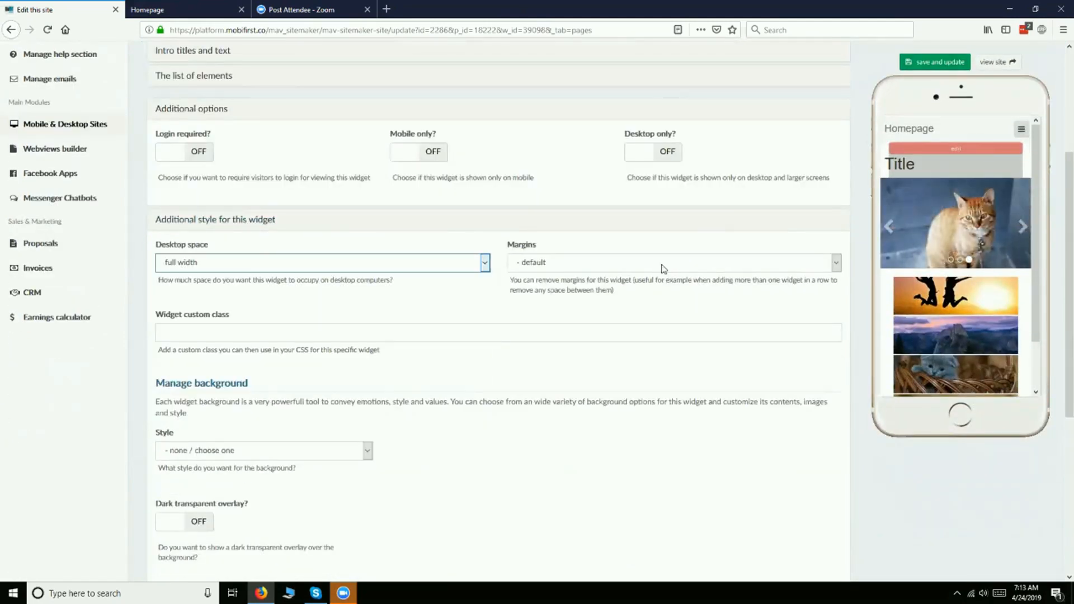
- Give the Thumbnails widget a solid color background of #cccccc, save it and check the phone preview
{"action": "scroll", "coordinate": [662, 269], "scroll_direction": "down", "scroll_amount": 3}
{"action": "left_click", "coordinate": [341, 279]}
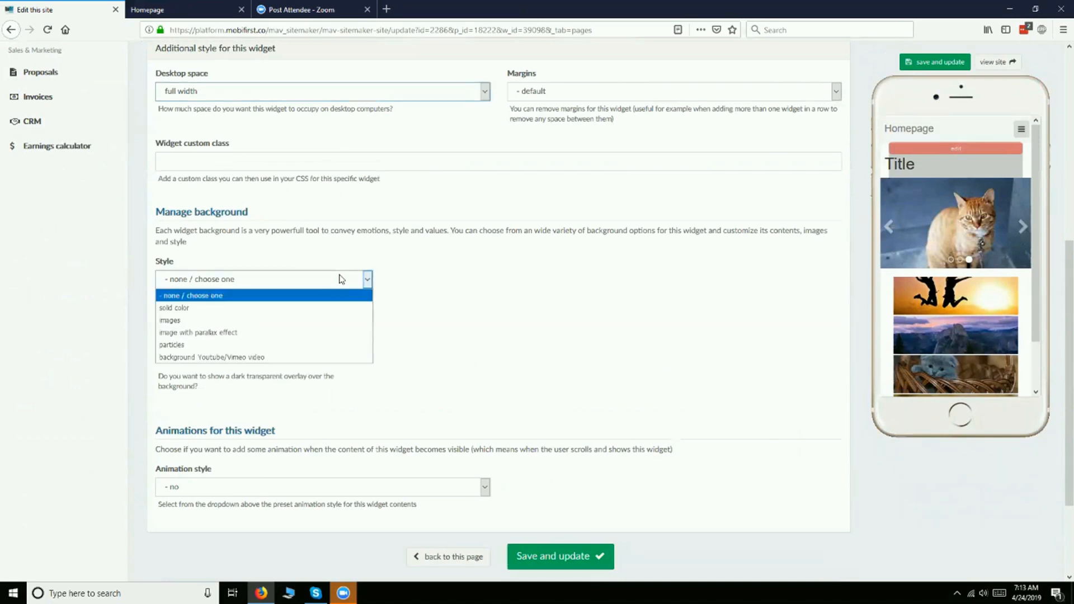
{"action": "left_click", "coordinate": [275, 309]}
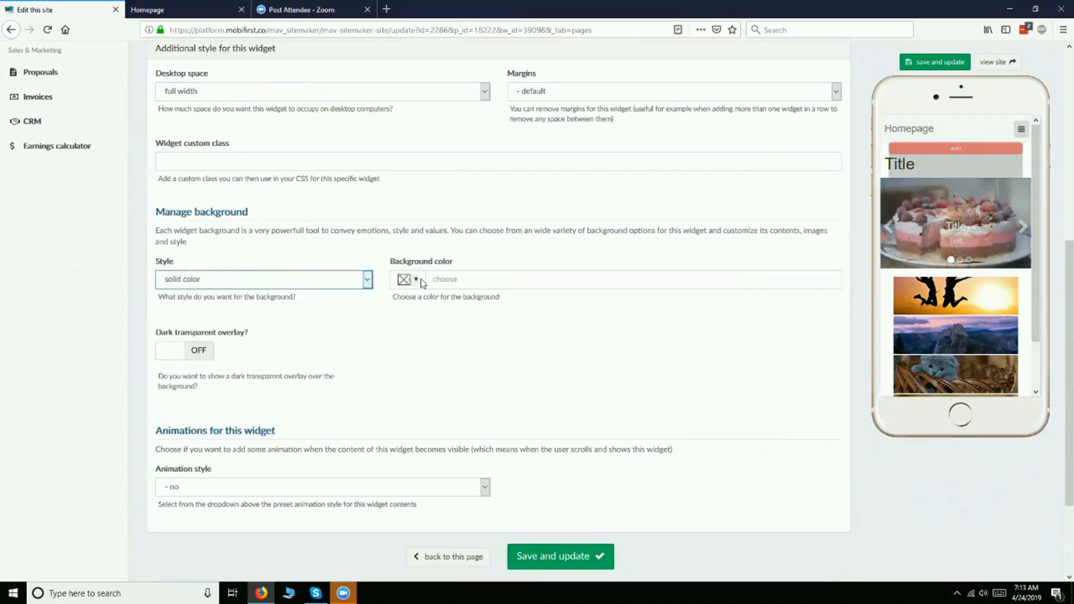
{"action": "left_click", "coordinate": [421, 278]}
{"action": "left_click", "coordinate": [447, 300]}
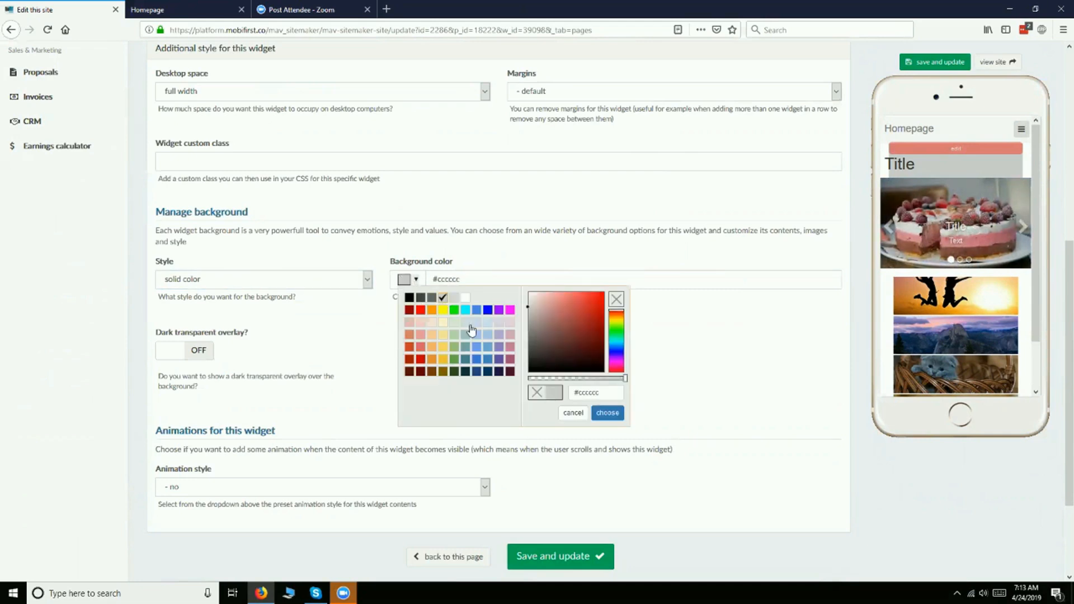
{"action": "left_click", "coordinate": [580, 557]}
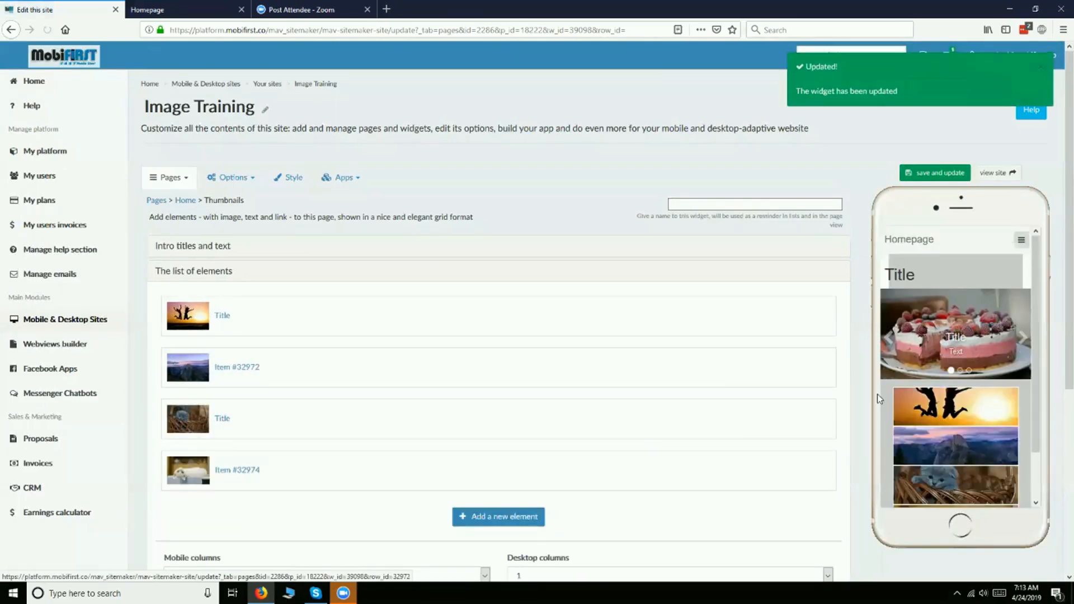
{"action": "scroll", "coordinate": [585, 386], "scroll_direction": "down", "scroll_amount": 2}
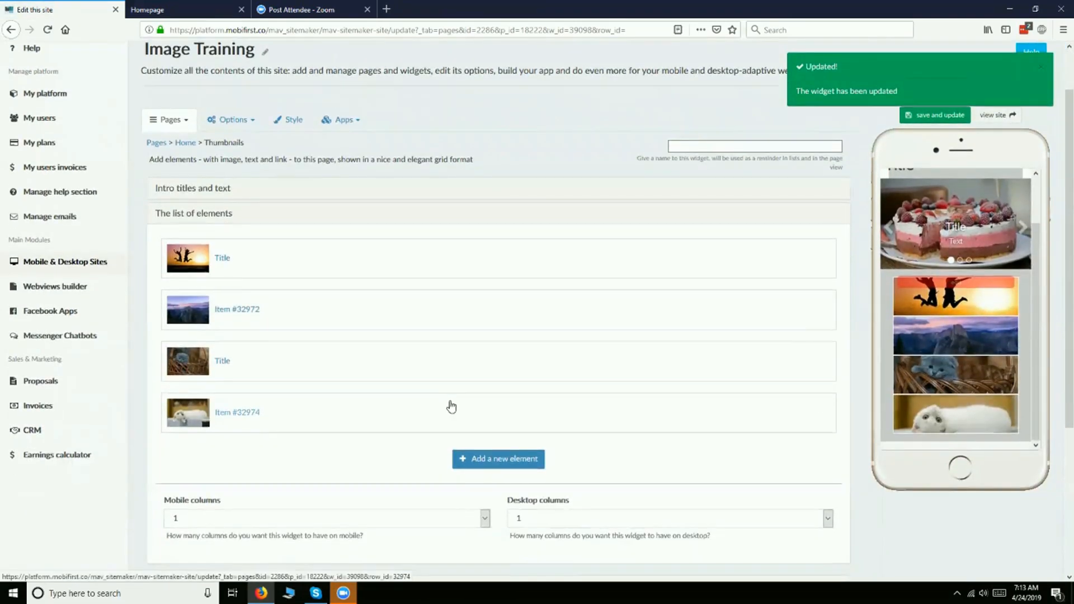
- Set the Thumbnails widget's desktop space to one third (1/3) with default margins and save the widget
{"action": "scroll", "coordinate": [451, 406], "scroll_direction": "down", "scroll_amount": 2}
{"action": "left_click", "coordinate": [262, 502]}
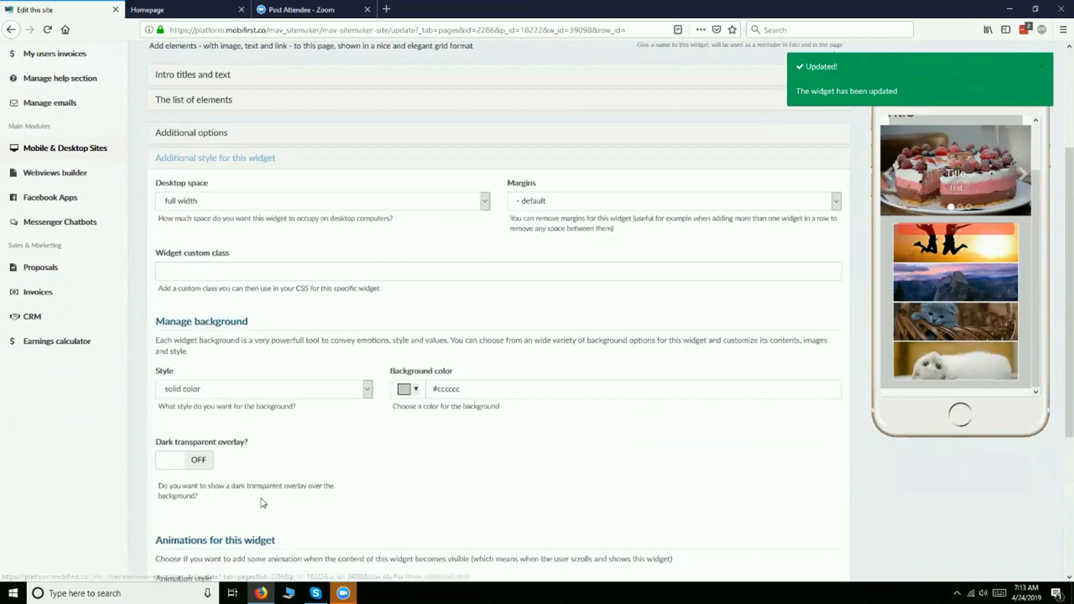
{"action": "scroll", "coordinate": [263, 502], "scroll_direction": "down", "scroll_amount": 2}
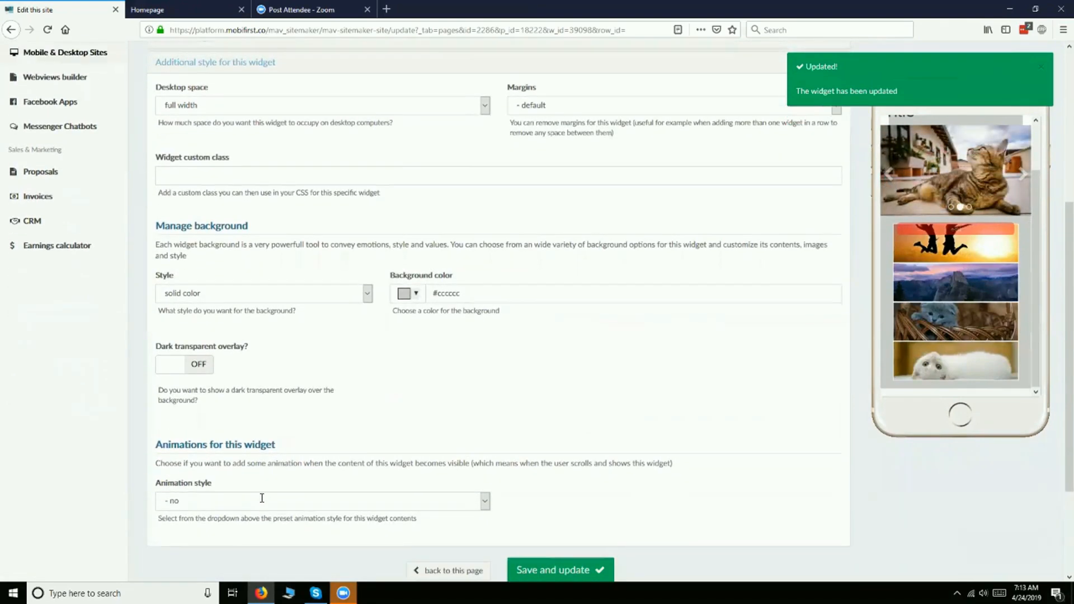
{"action": "scroll", "coordinate": [262, 503], "scroll_direction": "up", "scroll_amount": 1}
{"action": "left_click", "coordinate": [361, 144]}
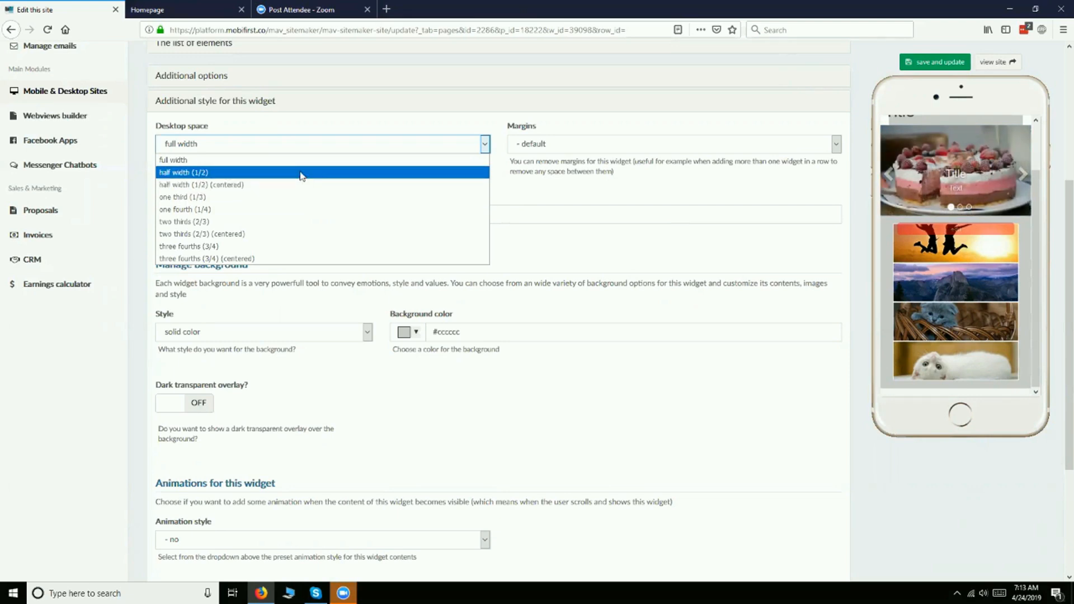
{"action": "left_click", "coordinate": [314, 197]}
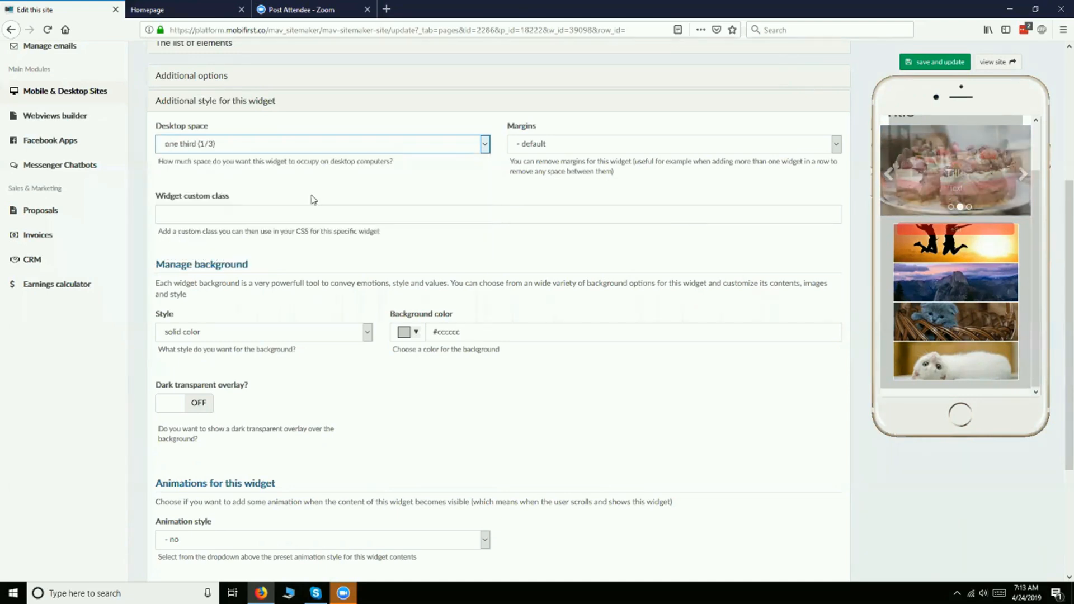
{"action": "left_click", "coordinate": [554, 144]}
{"action": "left_click", "coordinate": [554, 159]}
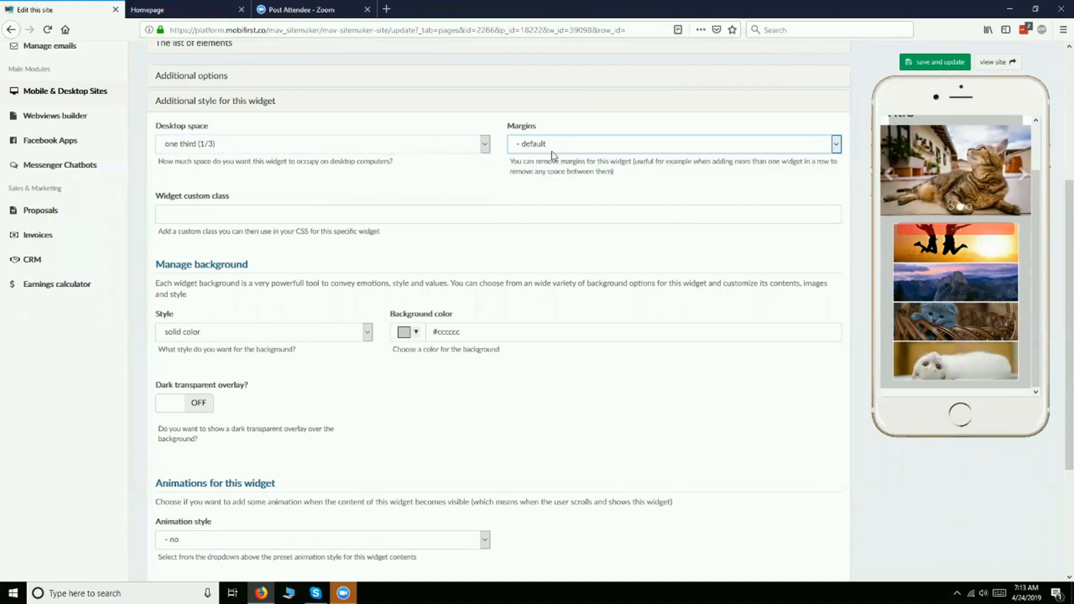
{"action": "left_click", "coordinate": [927, 68]}
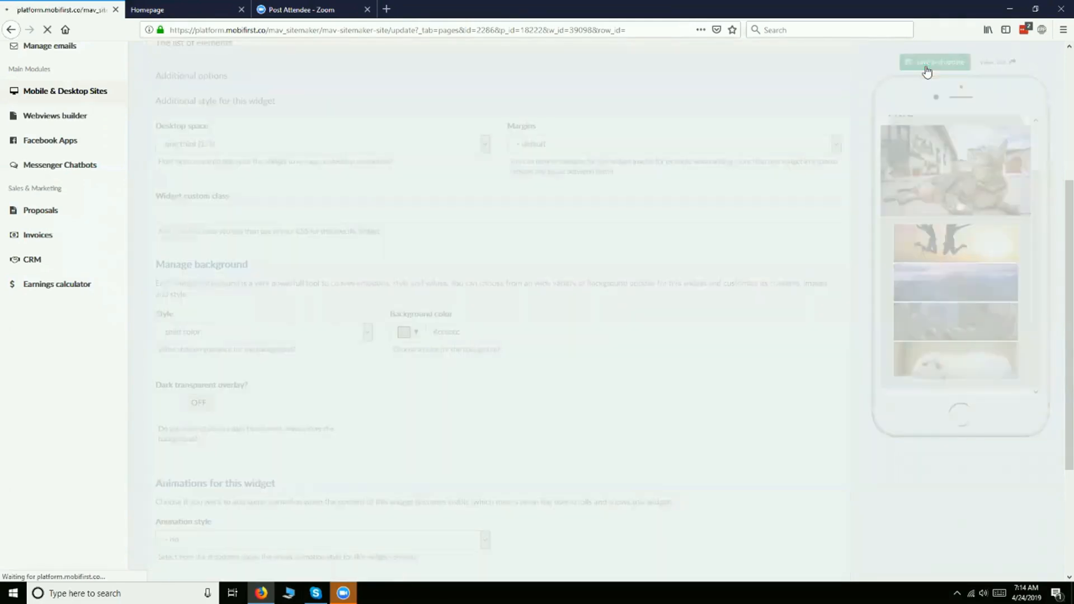
- Reopen the widget's additional style settings, switch to the live homepage and reload it to check the thumbnails' width
{"action": "scroll", "coordinate": [429, 360], "scroll_direction": "down", "scroll_amount": 5}
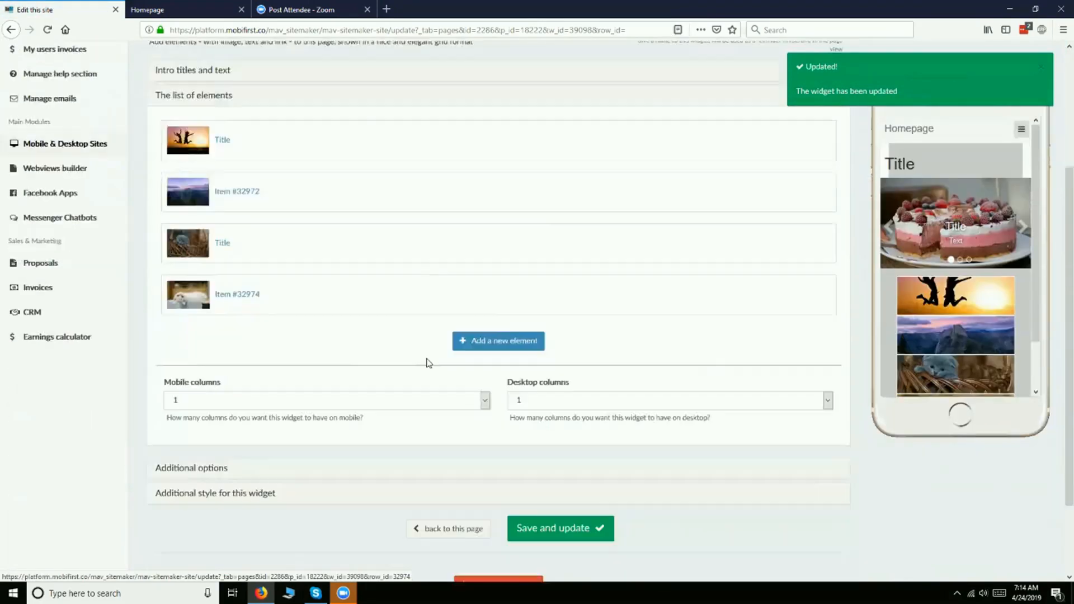
{"action": "left_click", "coordinate": [259, 395]}
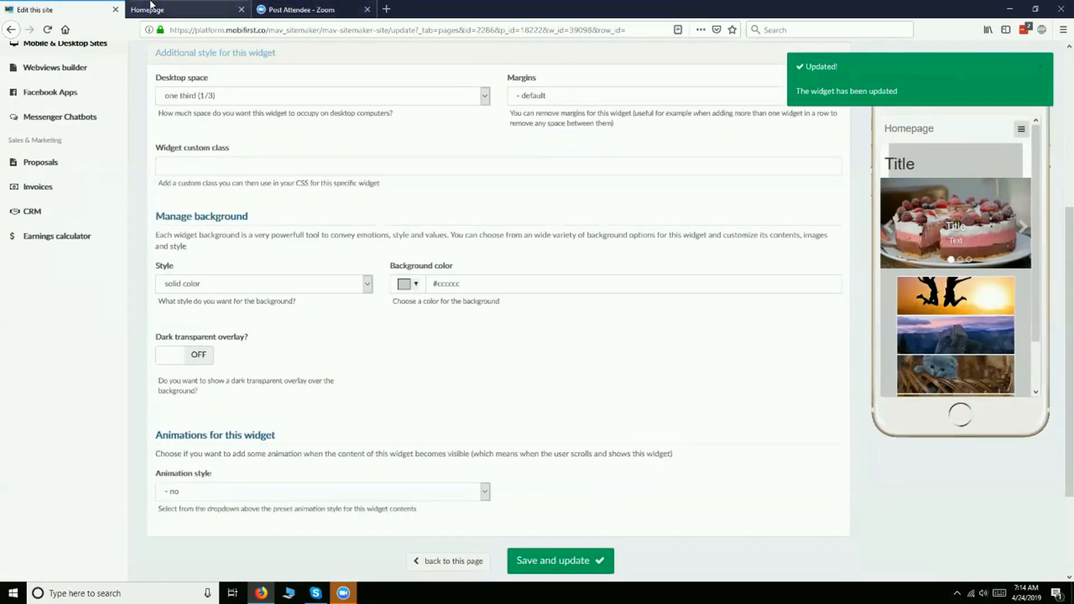
{"action": "left_click", "coordinate": [185, 9]}
{"action": "key", "text": "F5"}
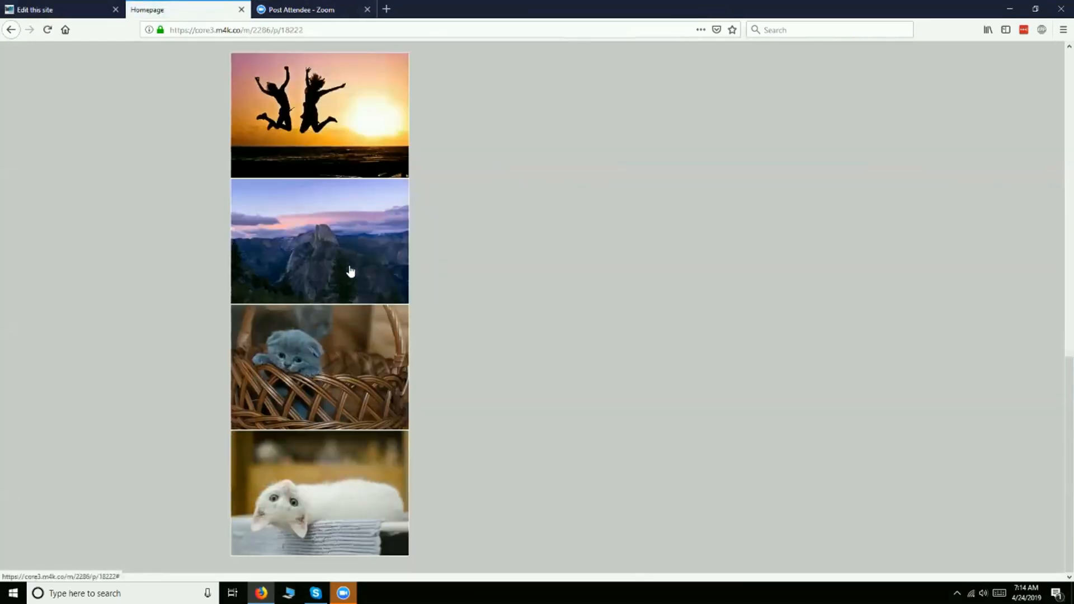
{"action": "scroll", "coordinate": [347, 266], "scroll_direction": "down", "scroll_amount": 6}
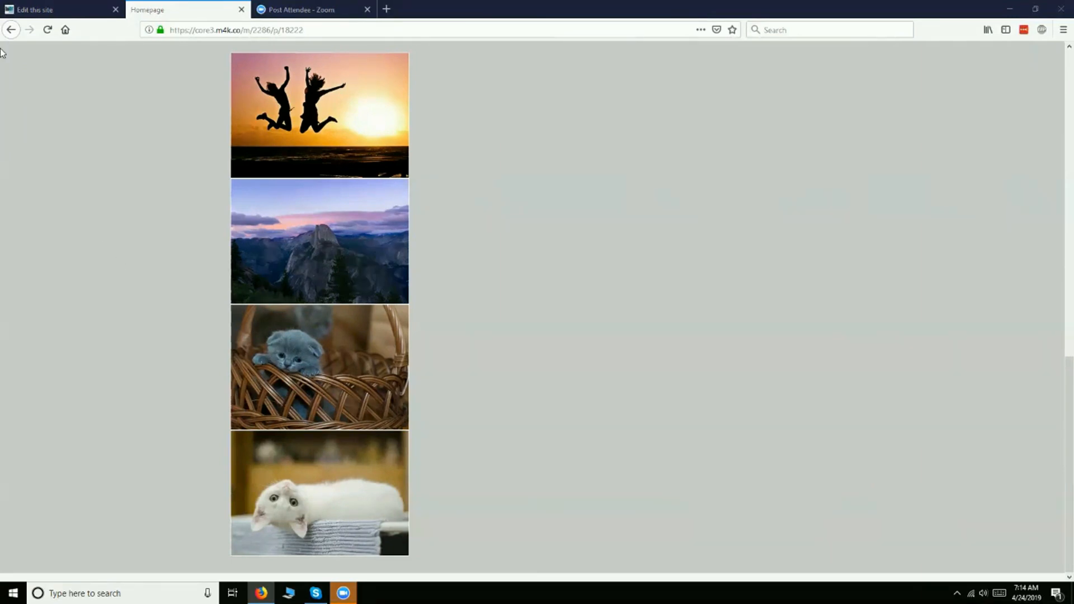
- Review the Thumbnails widget's desktop space choices in the editor and compare them with the live homepage layout
{"action": "left_click", "coordinate": [24, 8]}
{"action": "left_click", "coordinate": [213, 96]}
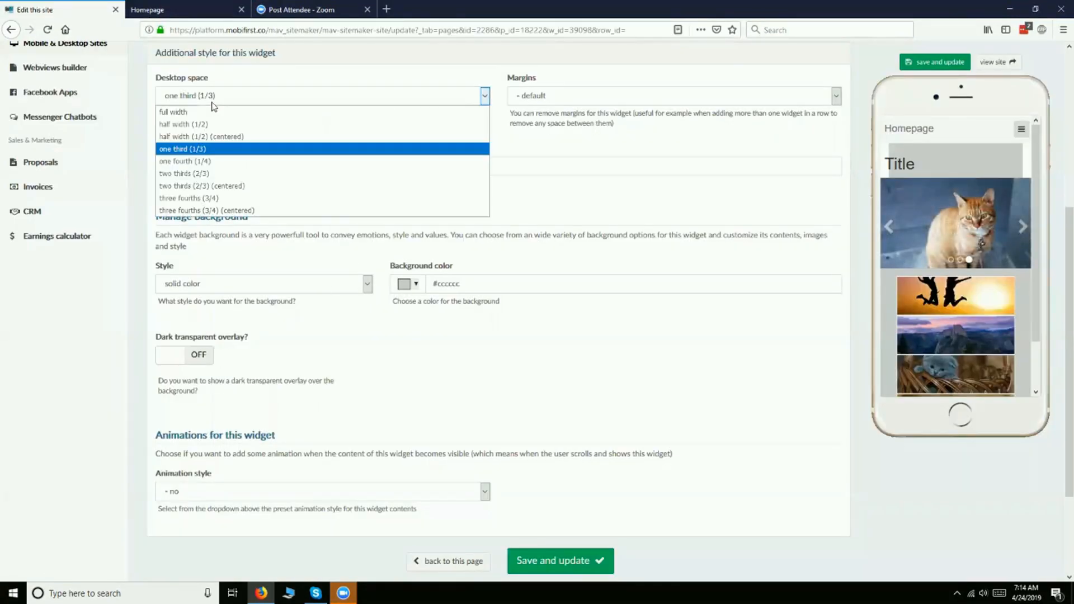
{"action": "left_click", "coordinate": [213, 103]}
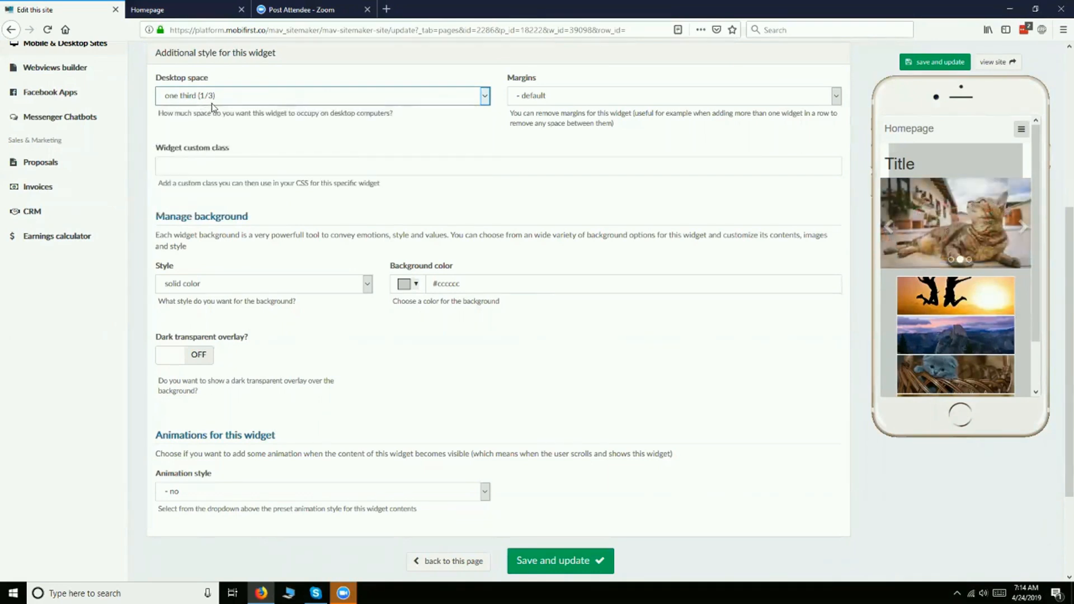
{"action": "left_click", "coordinate": [174, 11]}
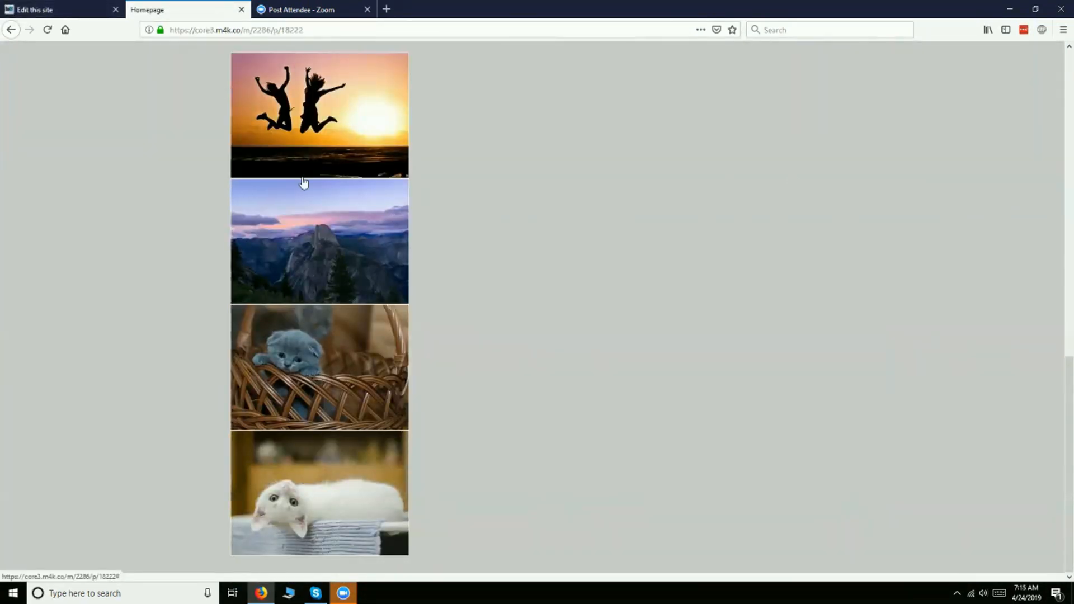
- Return to the site editor, set the Thumbnails widget's desktop space to half width (1/2) (centered) and save
{"action": "left_click", "coordinate": [56, 10]}
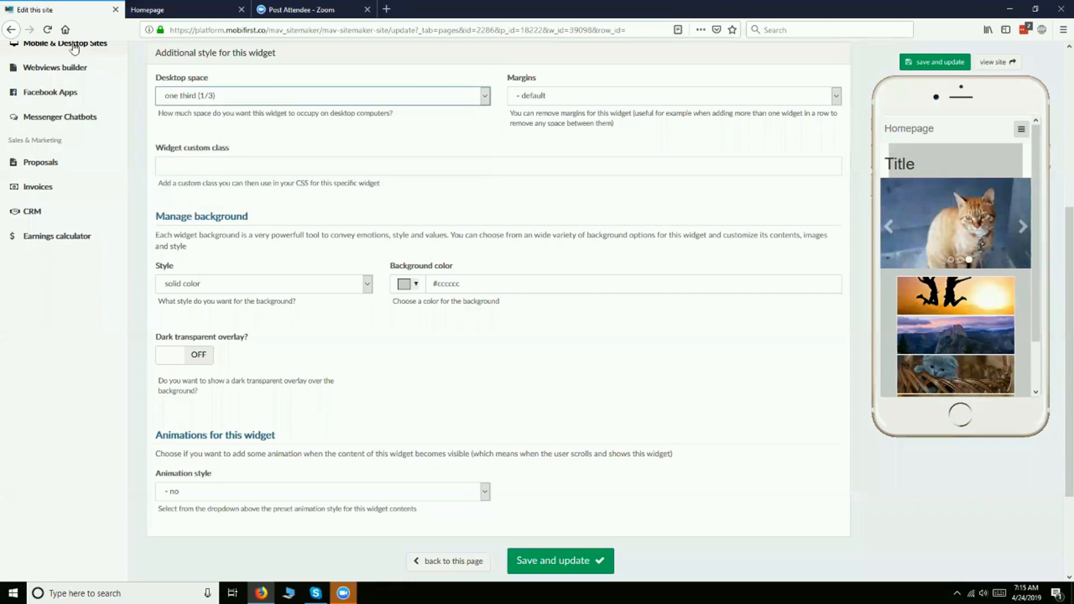
{"action": "left_click", "coordinate": [266, 96]}
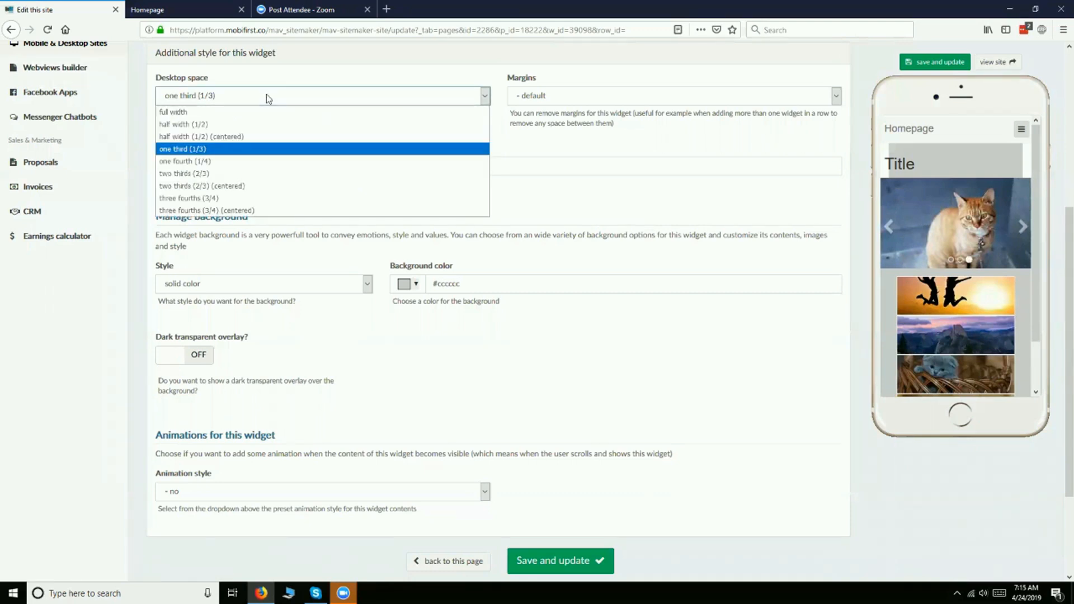
{"action": "left_click", "coordinate": [230, 137]}
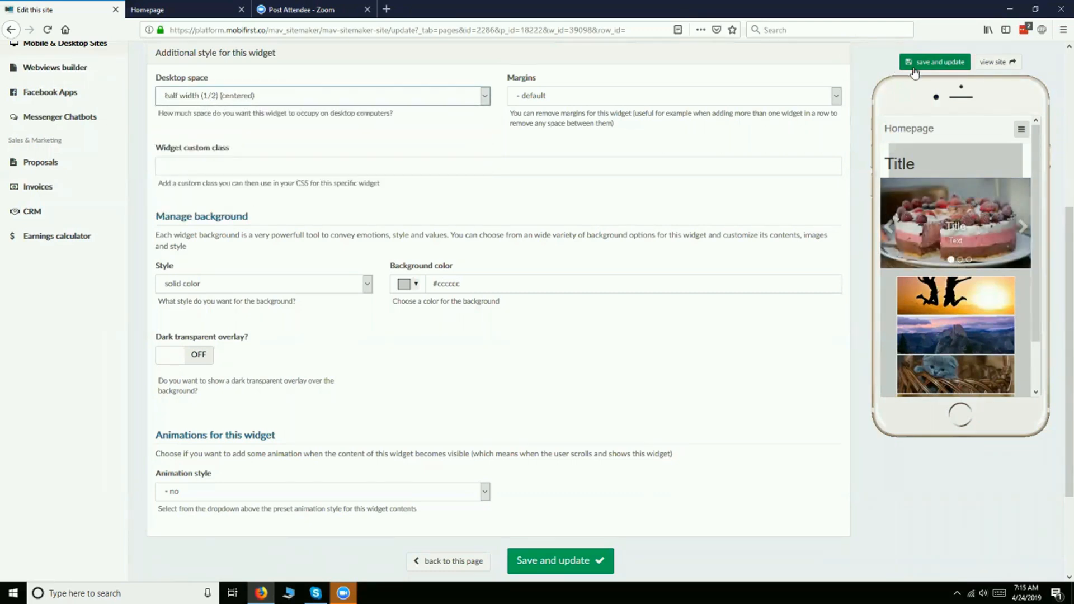
{"action": "left_click", "coordinate": [908, 64]}
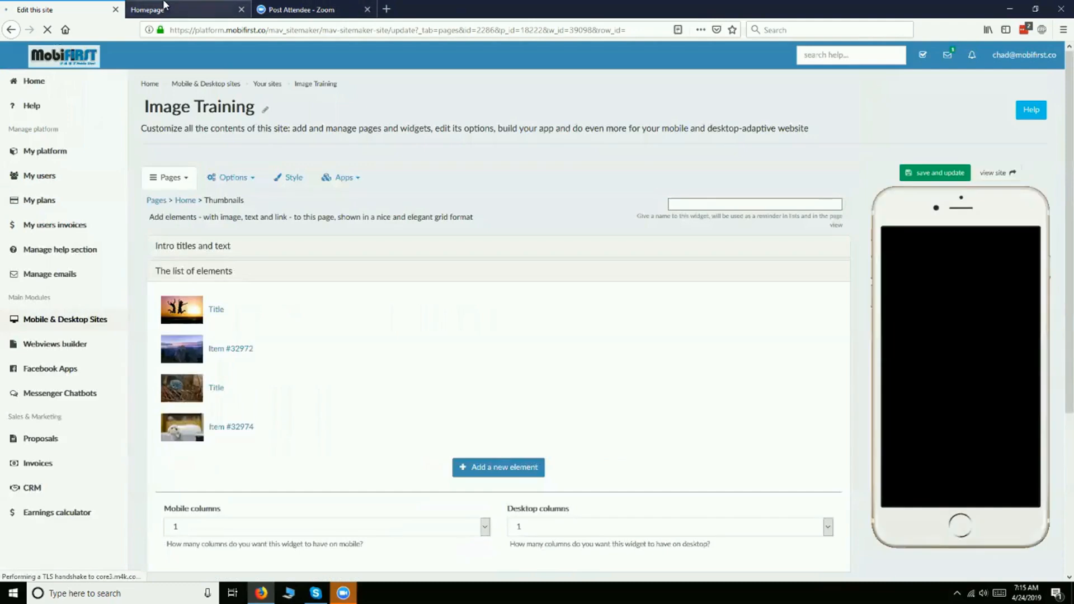
- Reload the live homepage and check the position and width of the thumbnails below the slider
{"action": "left_click", "coordinate": [164, 5]}
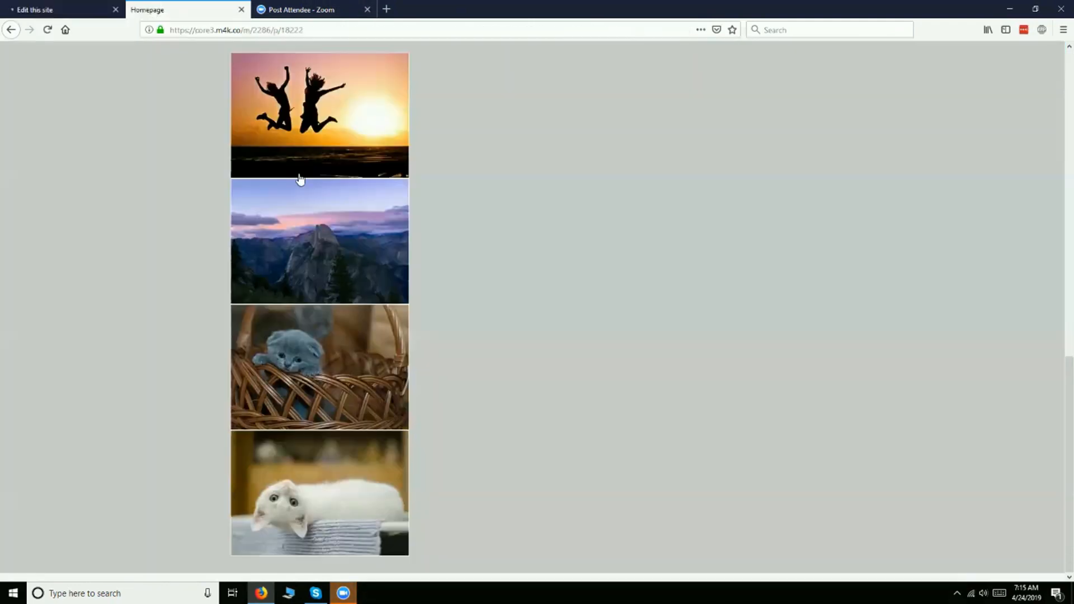
{"action": "key", "text": "F5"}
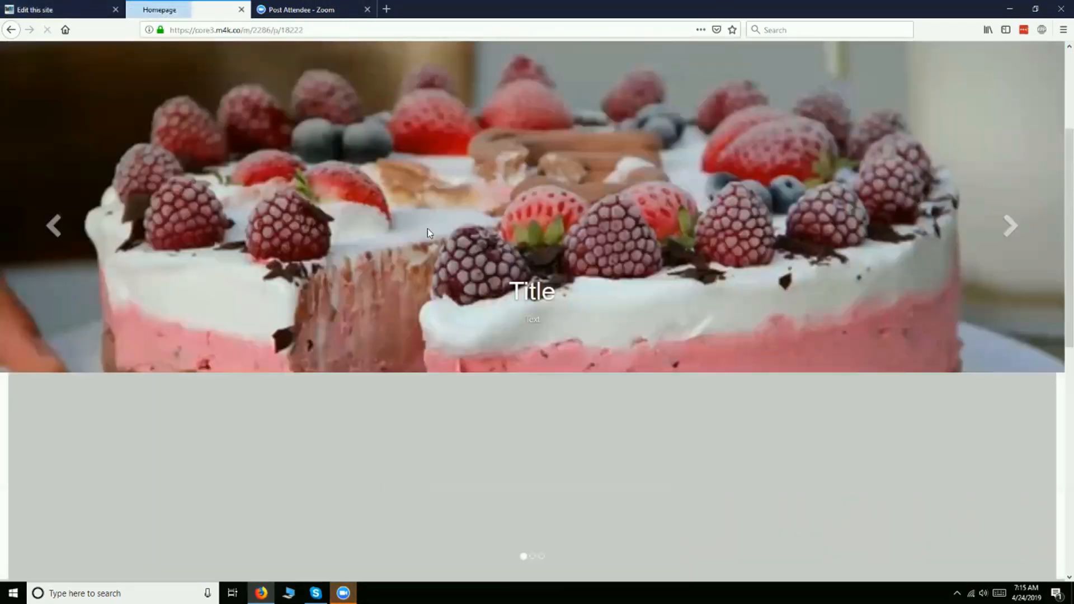
{"action": "scroll", "coordinate": [505, 218], "scroll_direction": "down", "scroll_amount": 2}
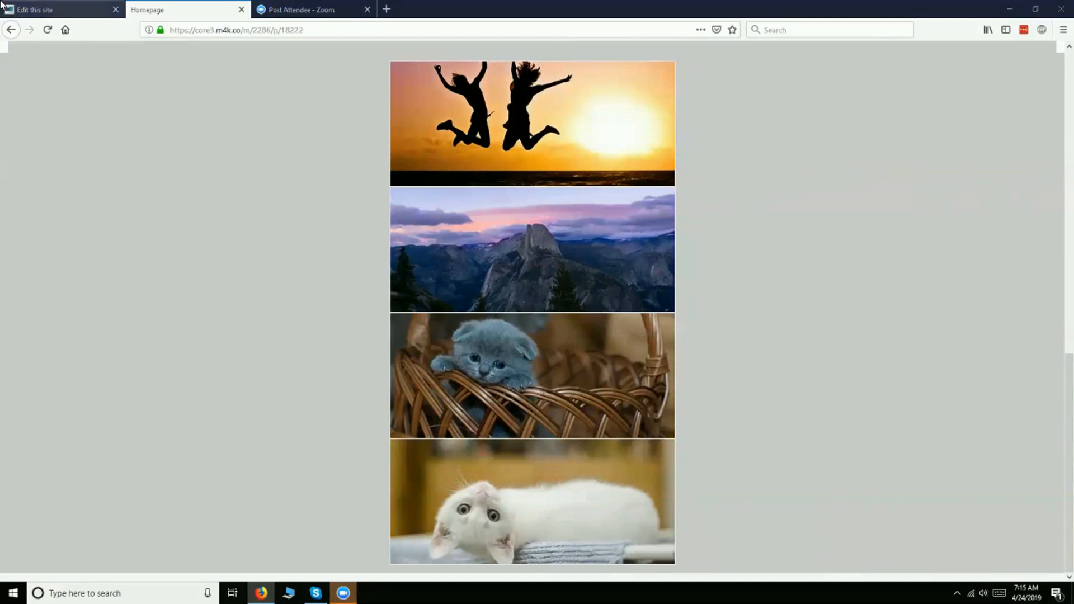
- Return to the site editor, set the Thumbnails widget's mobile columns to 2 and save the widget
{"action": "left_click", "coordinate": [56, 10]}
{"action": "scroll", "coordinate": [354, 383], "scroll_direction": "down", "scroll_amount": 4}
{"action": "left_click", "coordinate": [247, 346]}
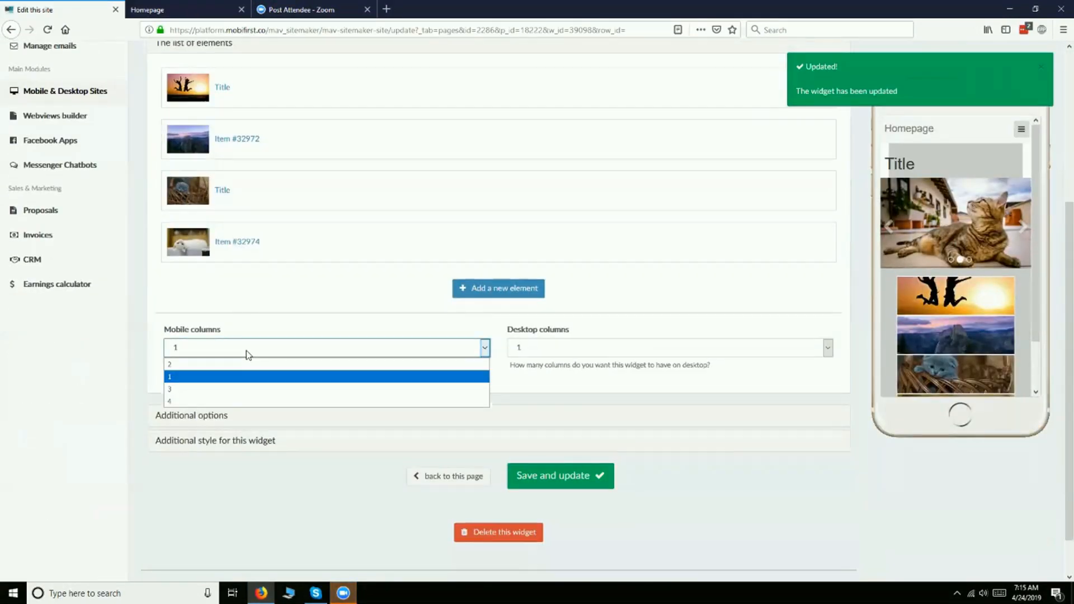
{"action": "left_click", "coordinate": [230, 372]}
{"action": "left_click", "coordinate": [537, 484]}
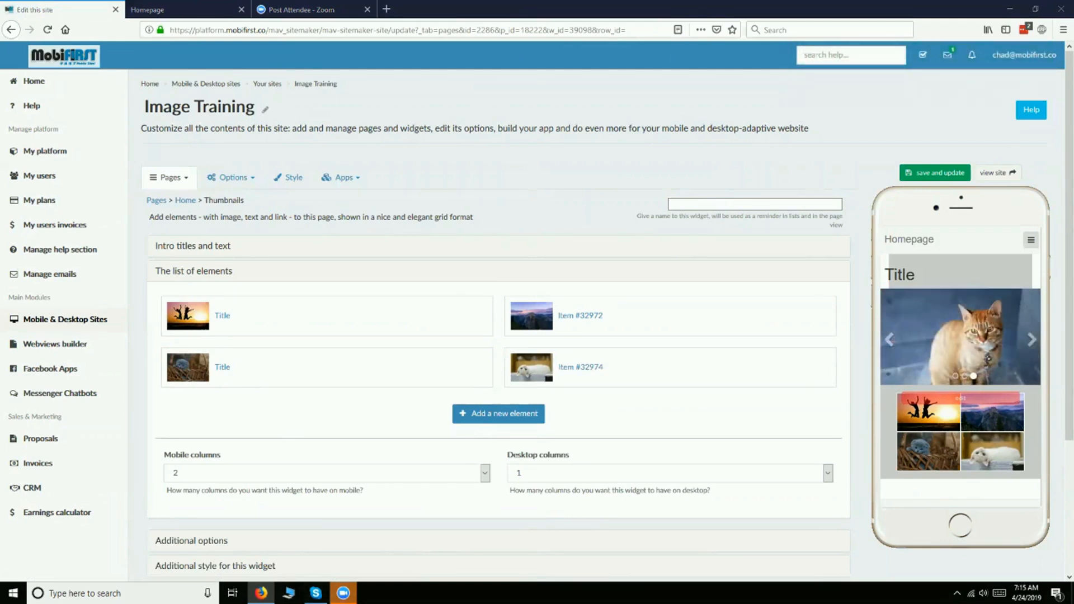
- Enter the main title "Title" and sub-title "Subtitle" in the Thumbnails widget's intro, save and check the phone preview
{"action": "left_click", "coordinate": [216, 246]}
{"action": "left_click", "coordinate": [218, 289]}
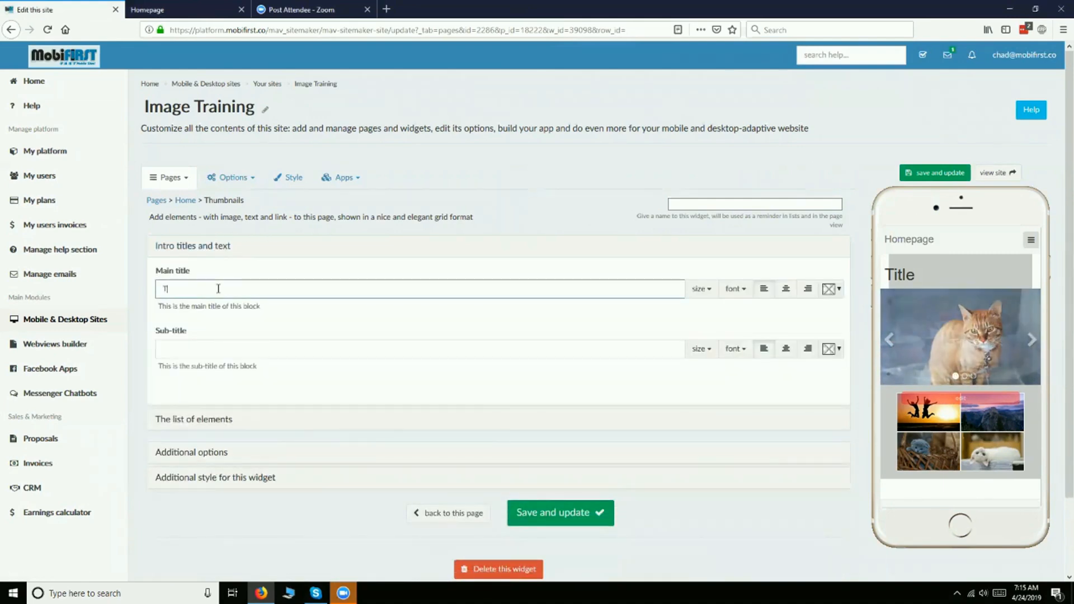
{"action": "type", "text": "Title"}
{"action": "left_click", "coordinate": [241, 350]}
{"action": "type", "text": "S"}
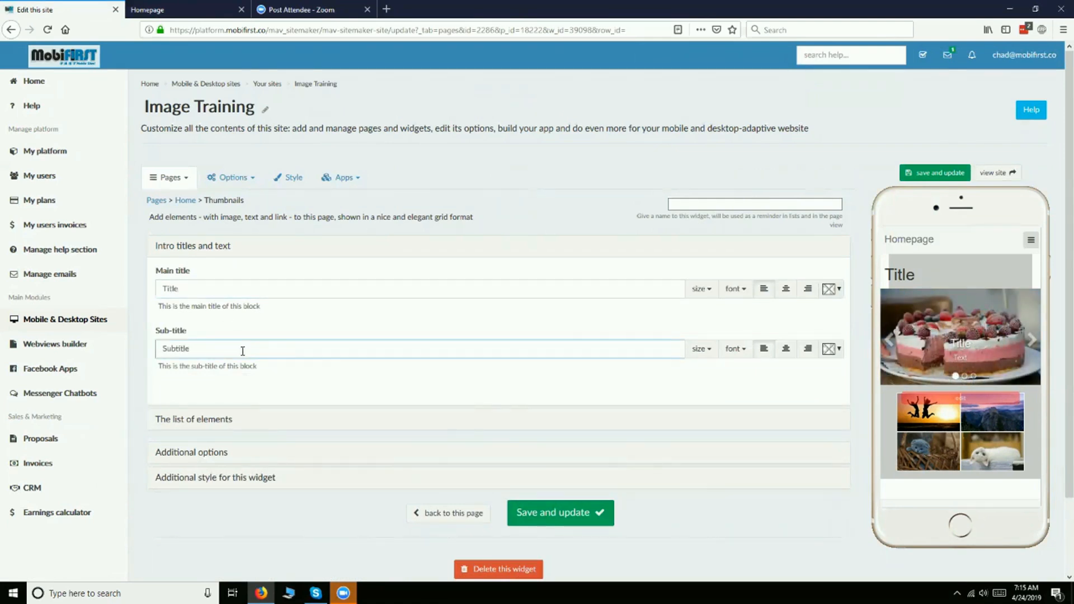
{"action": "left_click", "coordinate": [540, 513]}
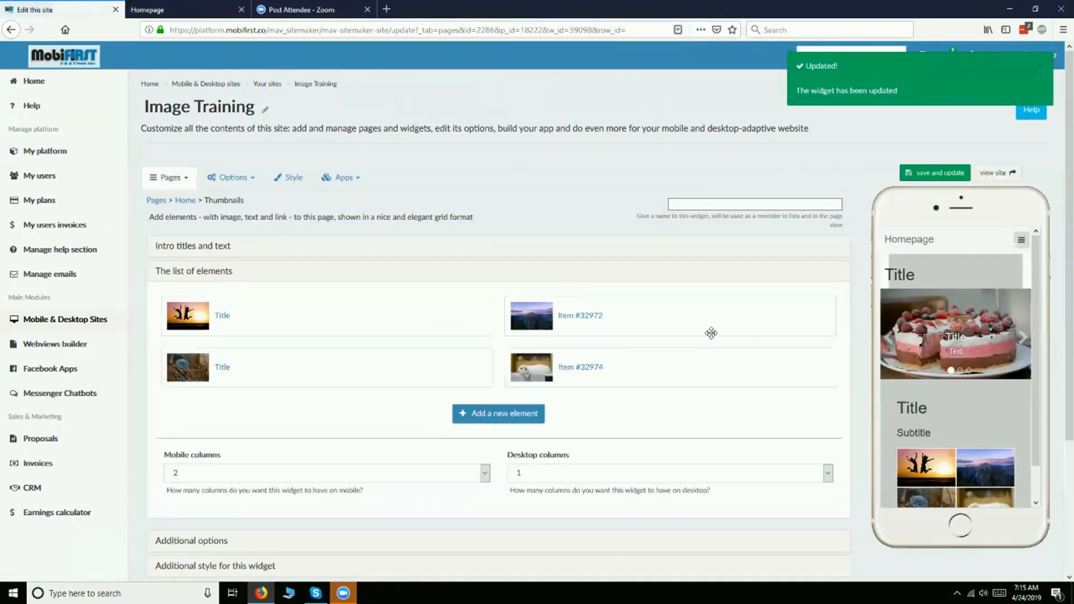
{"action": "scroll", "coordinate": [927, 449], "scroll_direction": "down", "scroll_amount": 1}
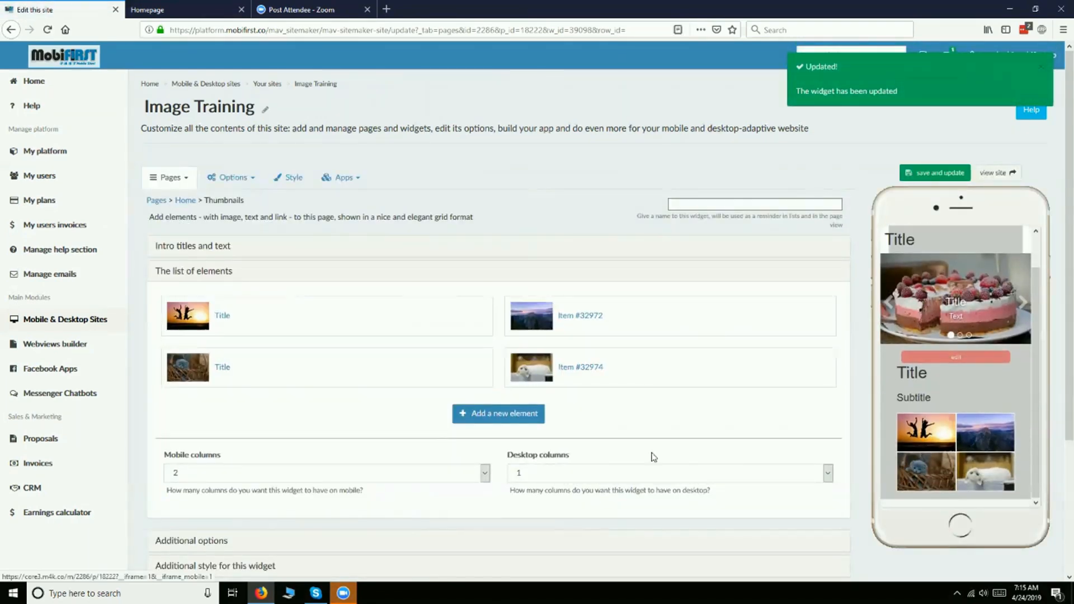